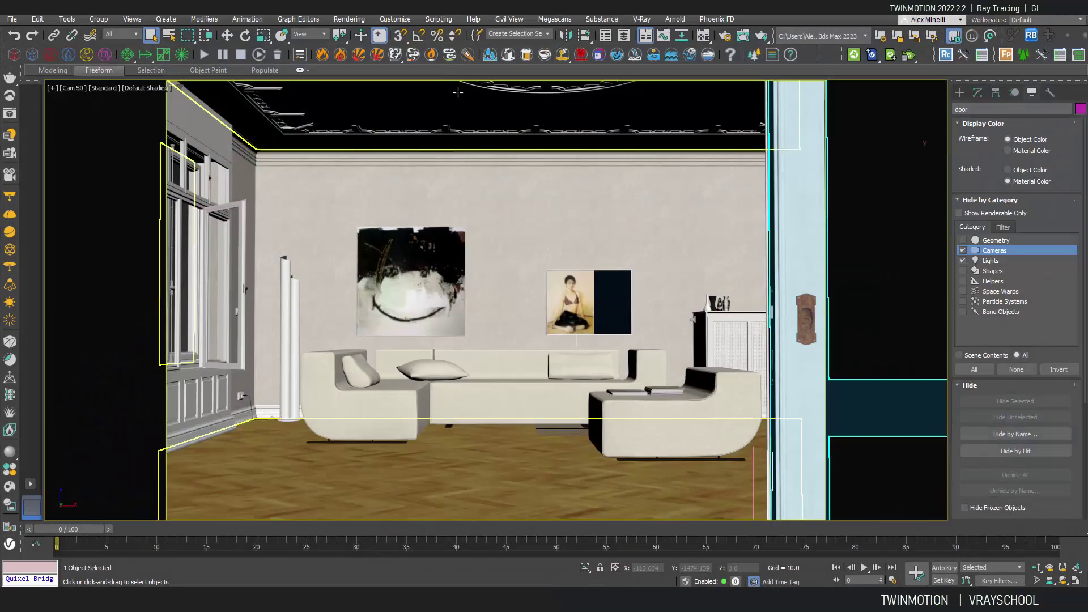
Step: Preview the Cam 50 interior view with V-Ray Viewport IPR
{"action": "left_click", "coordinate": [104, 88]}
{"action": "left_click", "coordinate": [153, 119]}
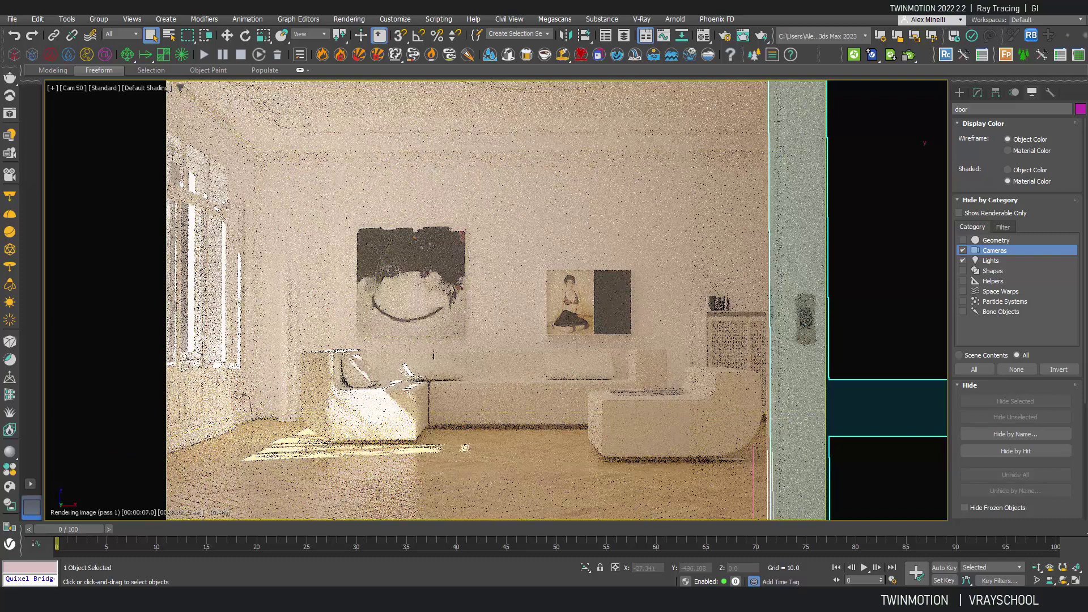
Step: Switch to the Epic Games Launcher and launch Twinmotion 2022.2.2
{"action": "mouse_move", "coordinate": [708, 601]}
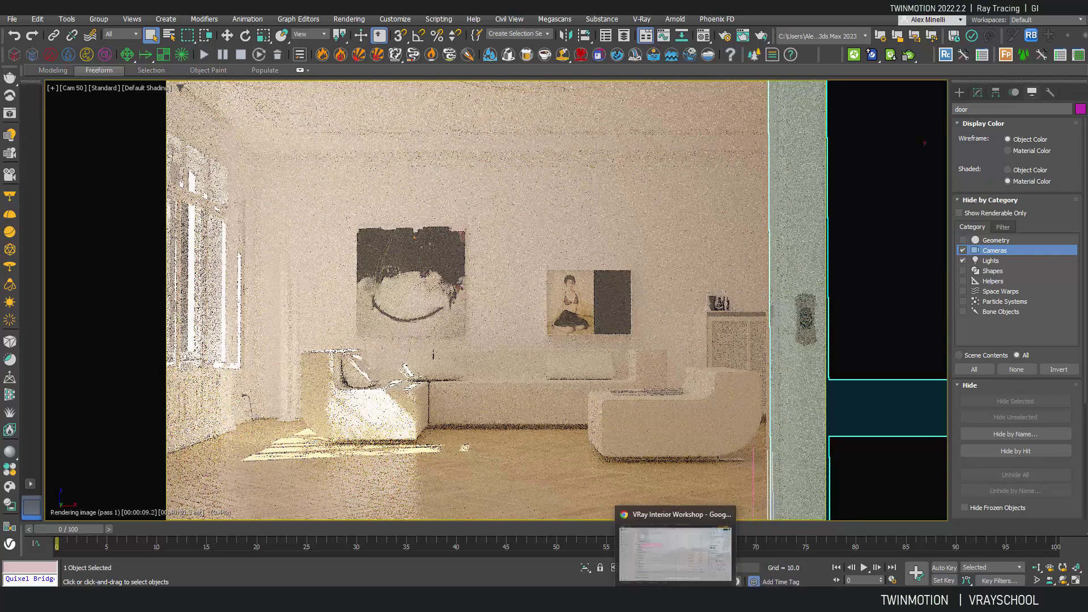
{"action": "left_click", "coordinate": [708, 553]}
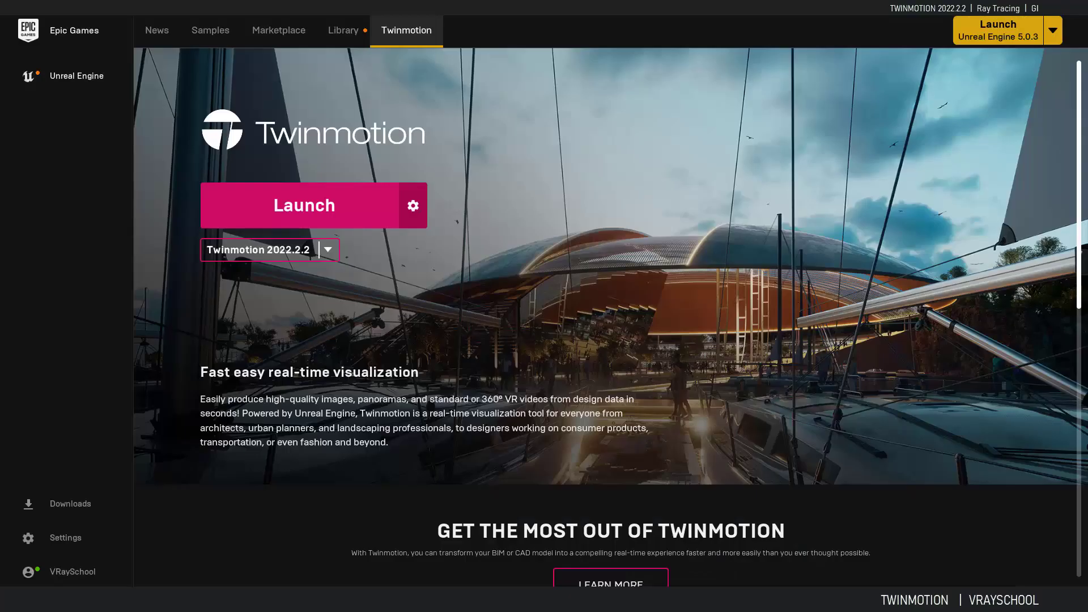
{"action": "left_click", "coordinate": [336, 212]}
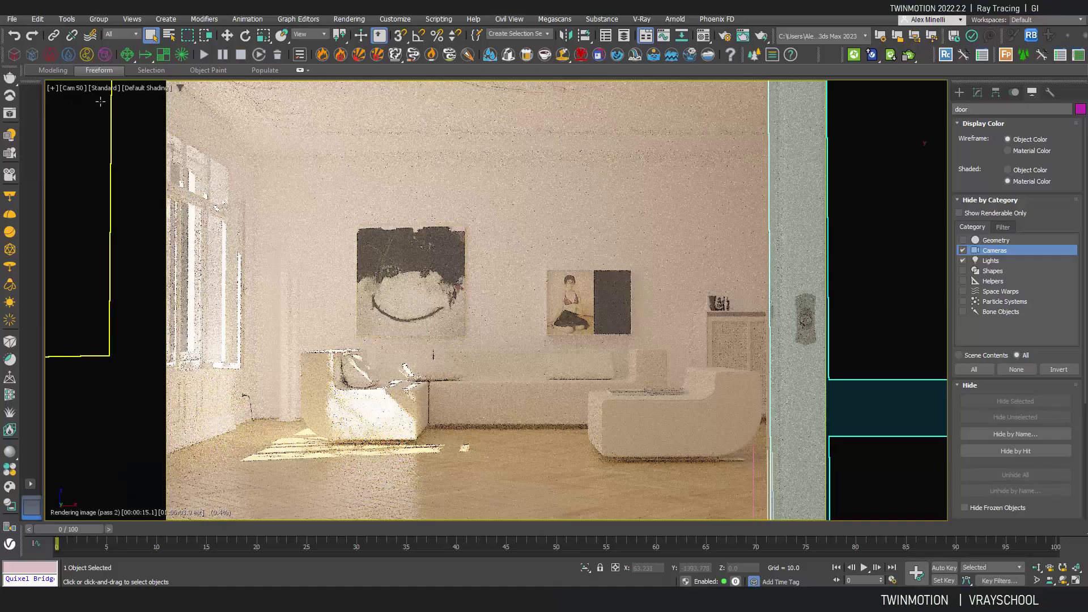
Step: Back in 3ds Max, turn off V-Ray Viewport IPR and export the scene to the nuba_cor_project1 folder as NUBA FBX in FBX format
{"action": "left_click", "coordinate": [110, 88]}
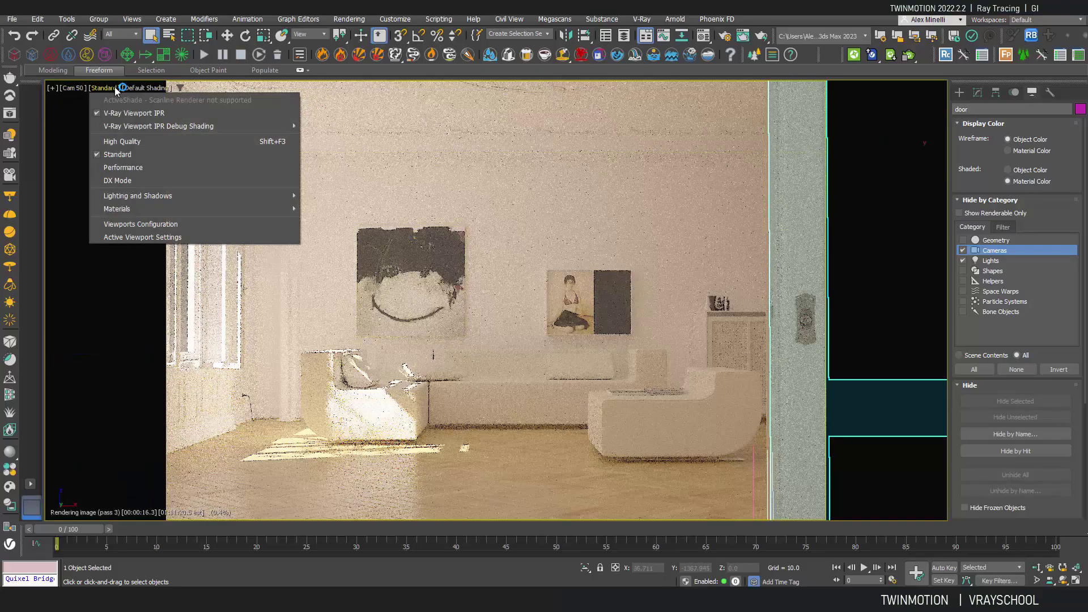
{"action": "left_click", "coordinate": [135, 114]}
{"action": "left_click", "coordinate": [12, 19]}
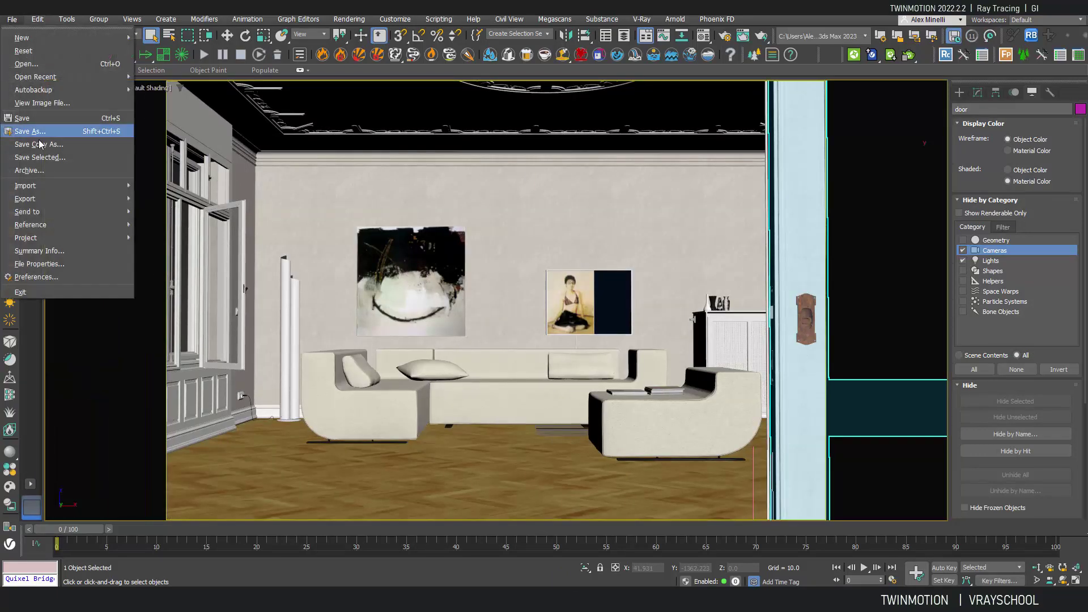
{"action": "mouse_move", "coordinate": [43, 200]}
{"action": "left_click", "coordinate": [164, 204]}
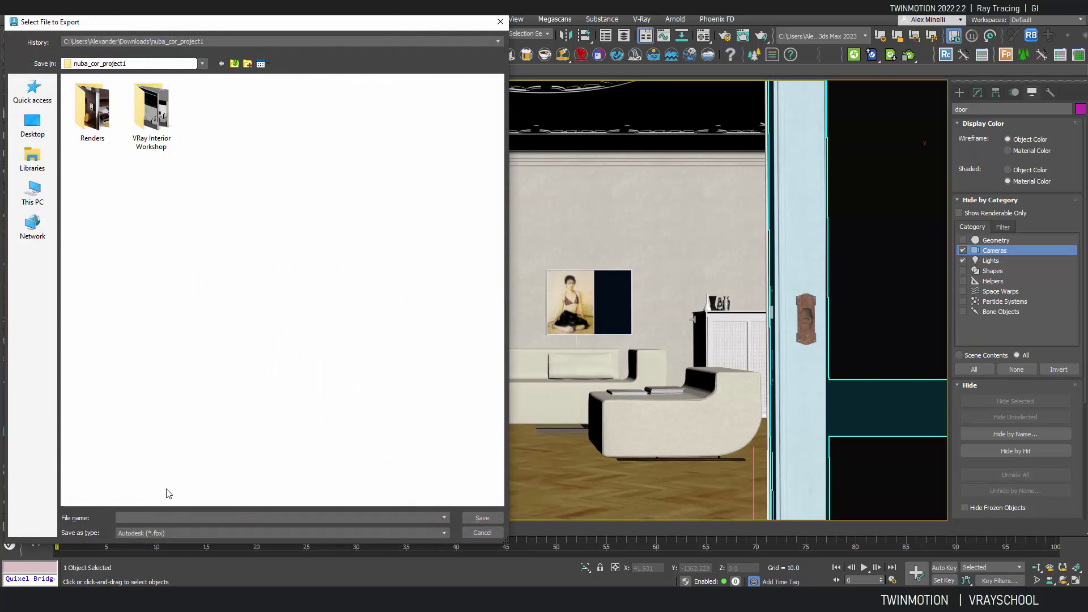
{"action": "type", "text": "NUBA FB"}
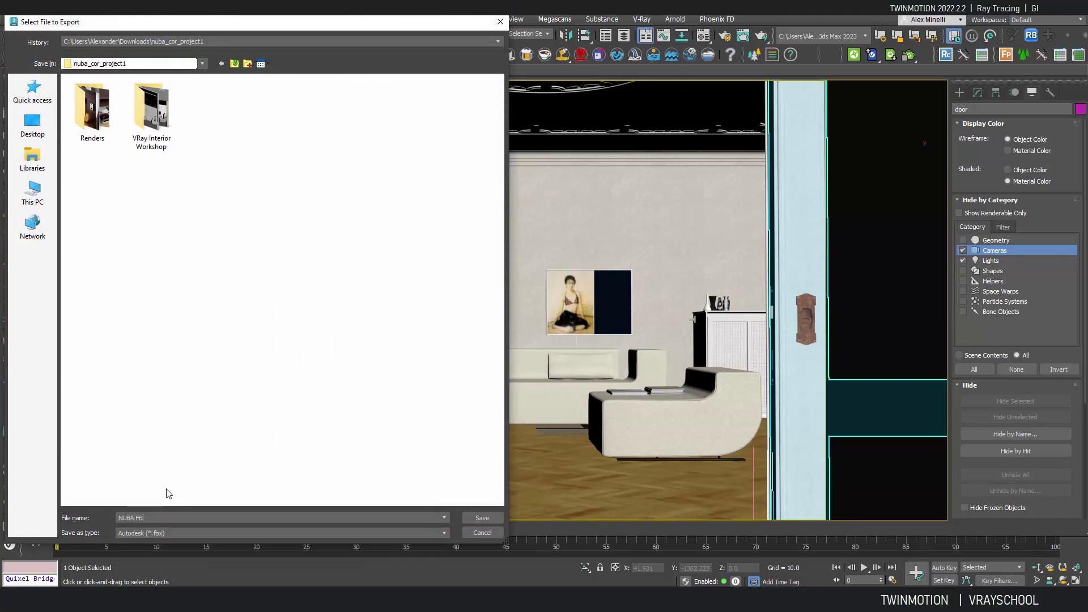
{"action": "key", "text": "Return"}
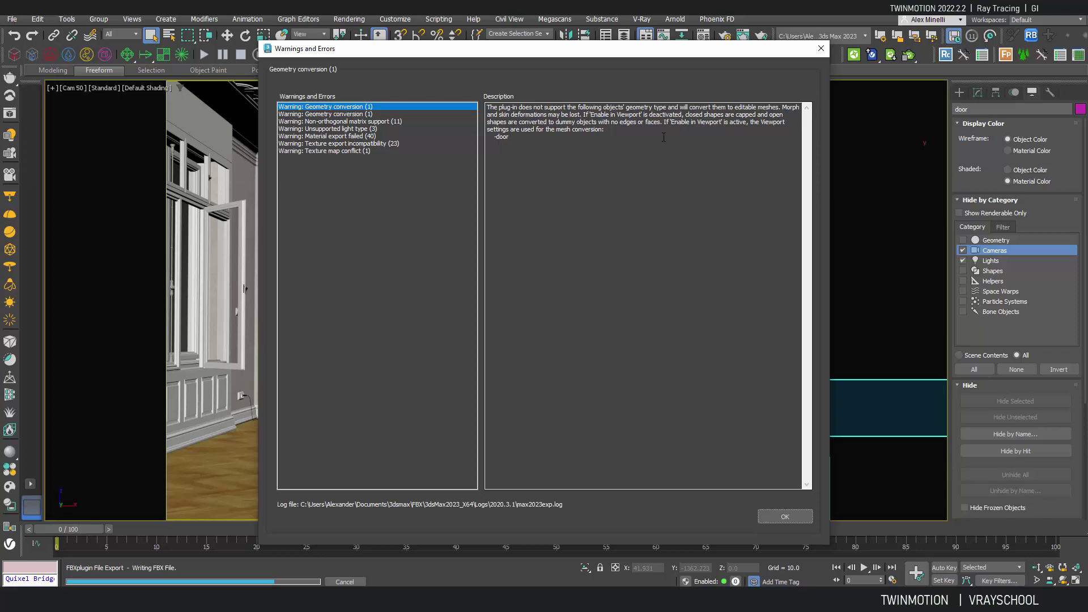
{"action": "left_click", "coordinate": [785, 516]}
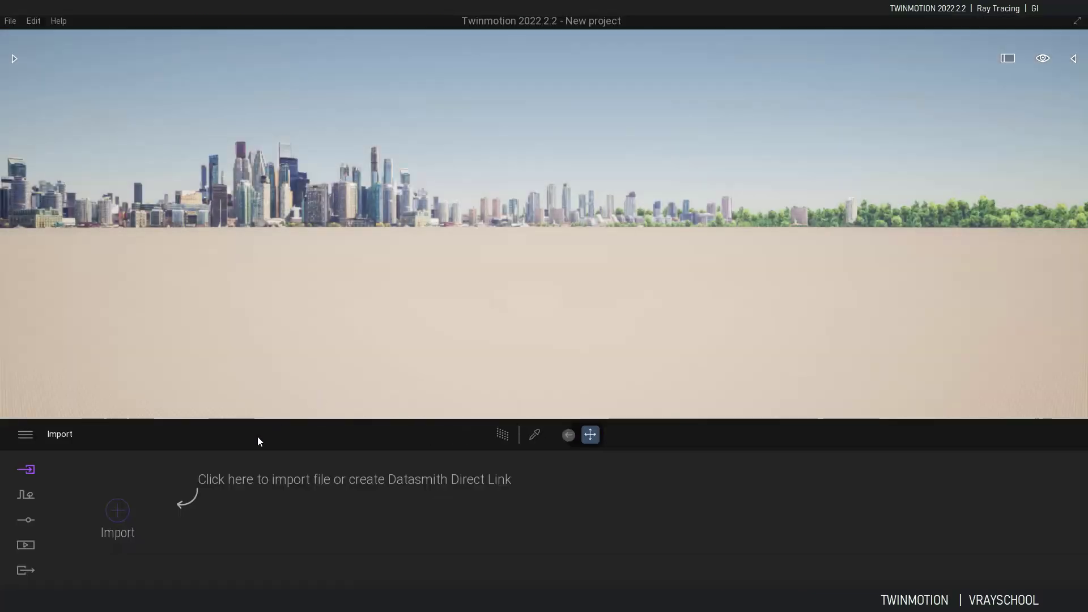
Step: Switch to Twinmotion and import NUBA FBX.fbx as geometry with the default options
{"action": "left_click", "coordinate": [118, 512]}
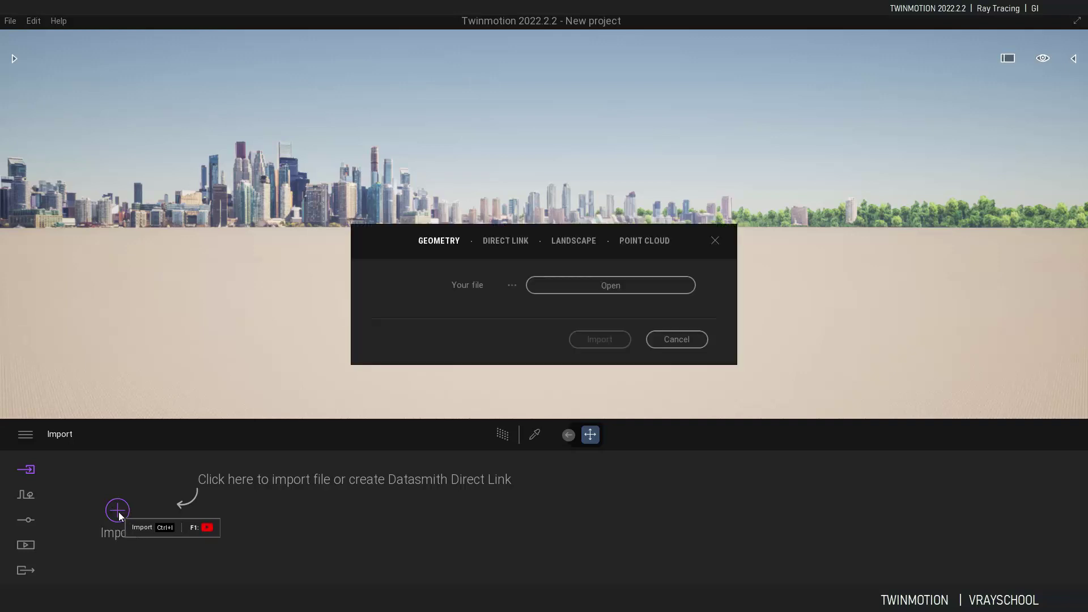
{"action": "left_click", "coordinate": [609, 285]}
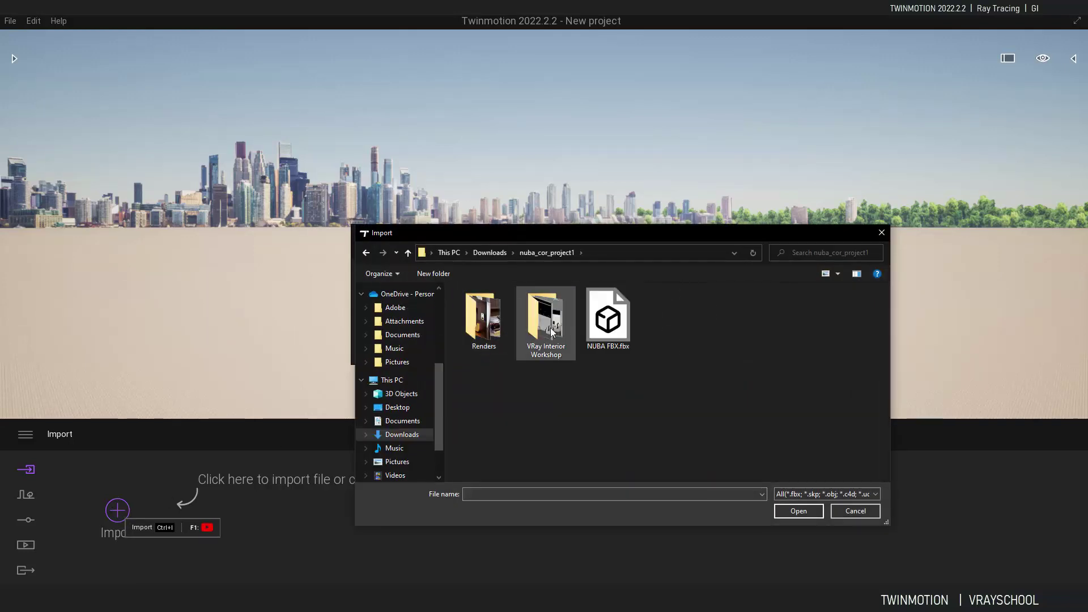
{"action": "double_click", "coordinate": [602, 318]}
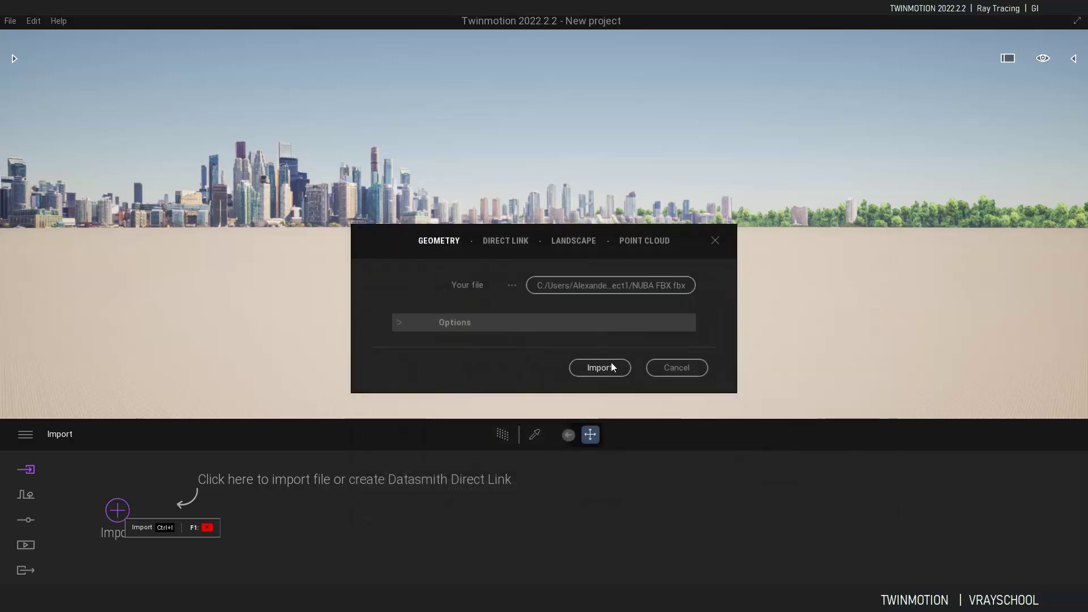
{"action": "left_click", "coordinate": [611, 367]}
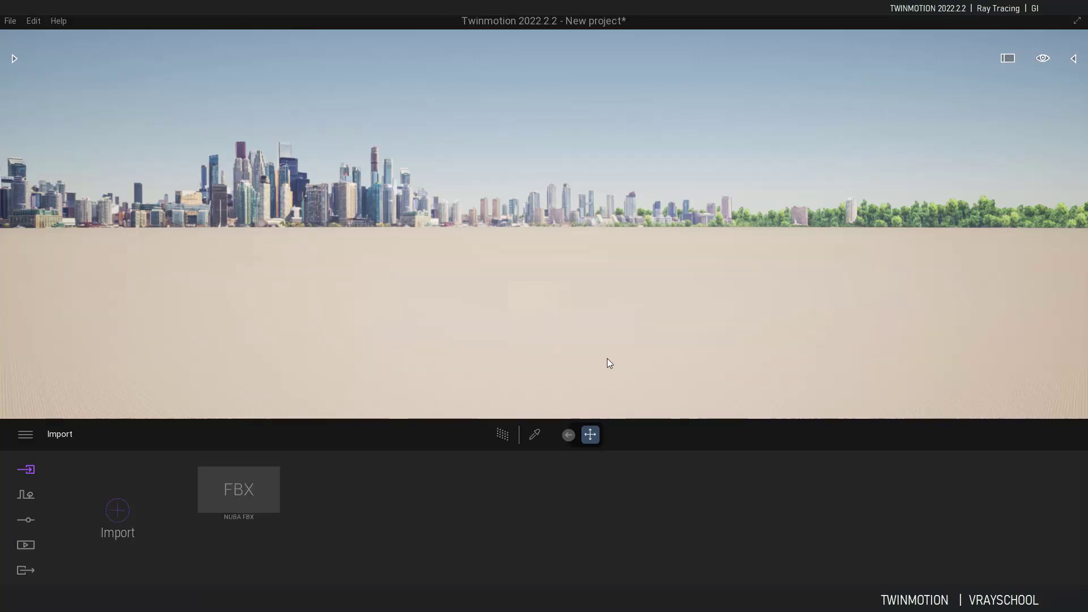
Step: Show the scene graph and inspect the exterior of the imported NUBA FBX building
{"action": "right_click_drag", "start_coordinate": [621, 309], "coordinate": [672, 311]}
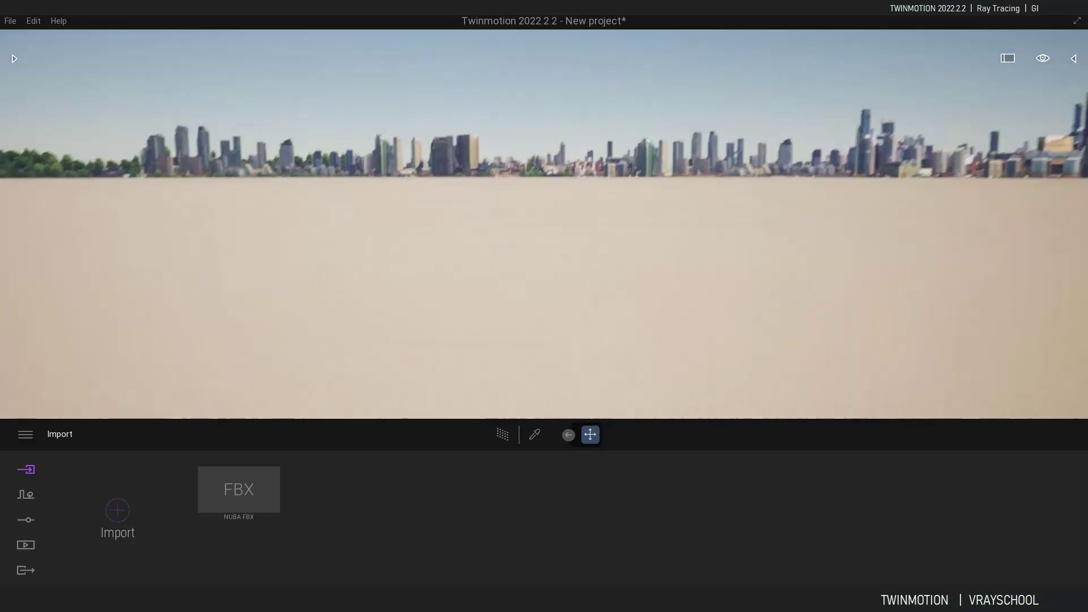
{"action": "left_click", "coordinate": [1073, 58]}
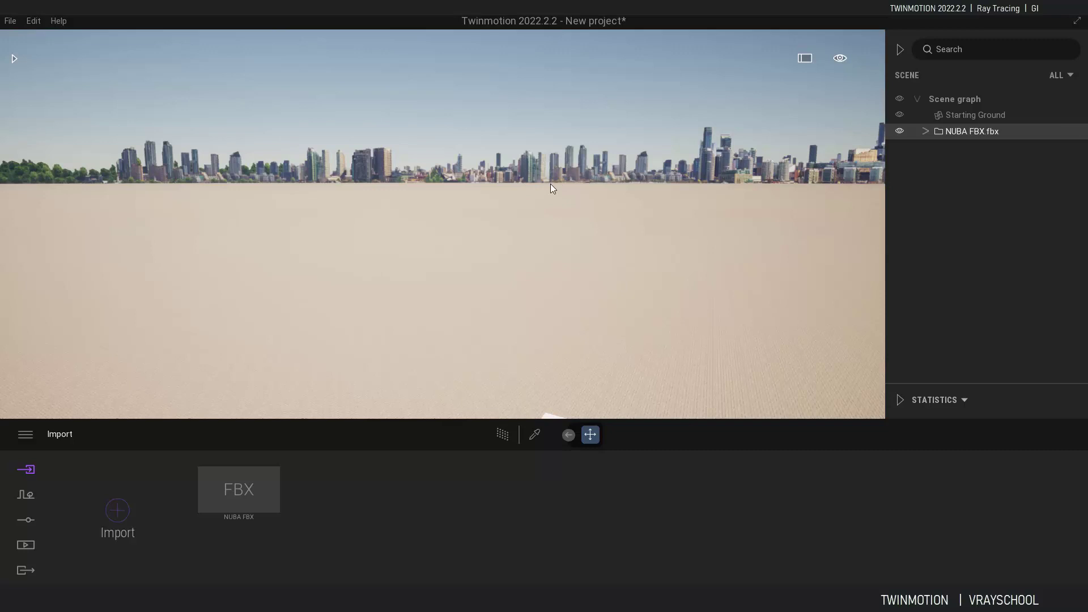
{"action": "right_click_drag", "start_coordinate": [566, 219], "coordinate": [623, 219]}
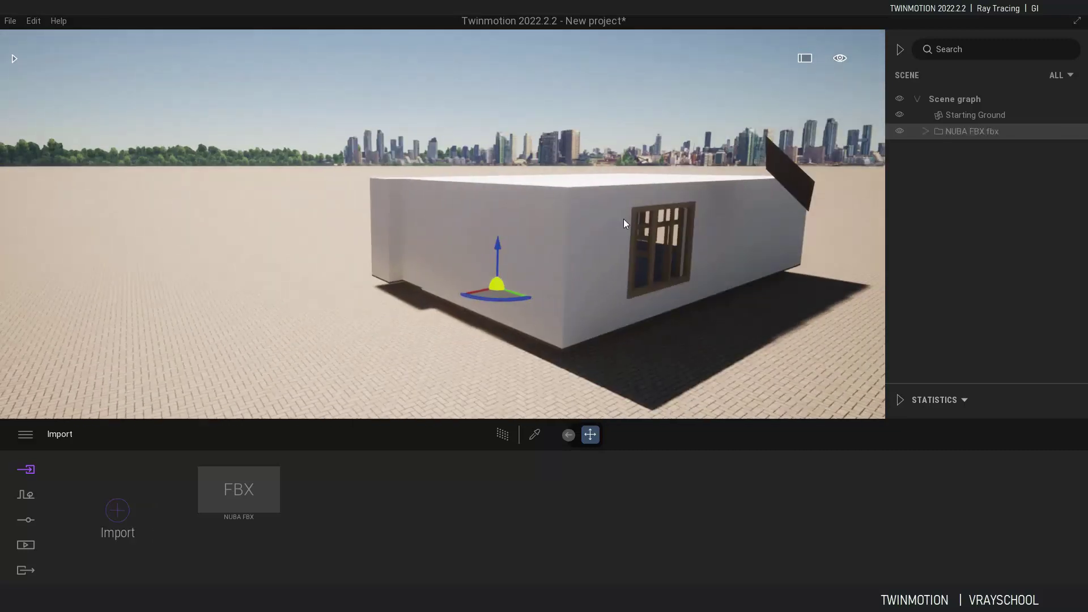
{"action": "middle_click_drag", "start_coordinate": [623, 219], "coordinate": [645, 262]}
{"action": "scroll", "coordinate": [725, 272], "scroll_direction": "up", "scroll_amount": 3}
{"action": "scroll", "coordinate": [725, 272], "scroll_direction": "up", "scroll_amount": 2}
{"action": "right_click_drag", "start_coordinate": [725, 272], "coordinate": [535, 271]}
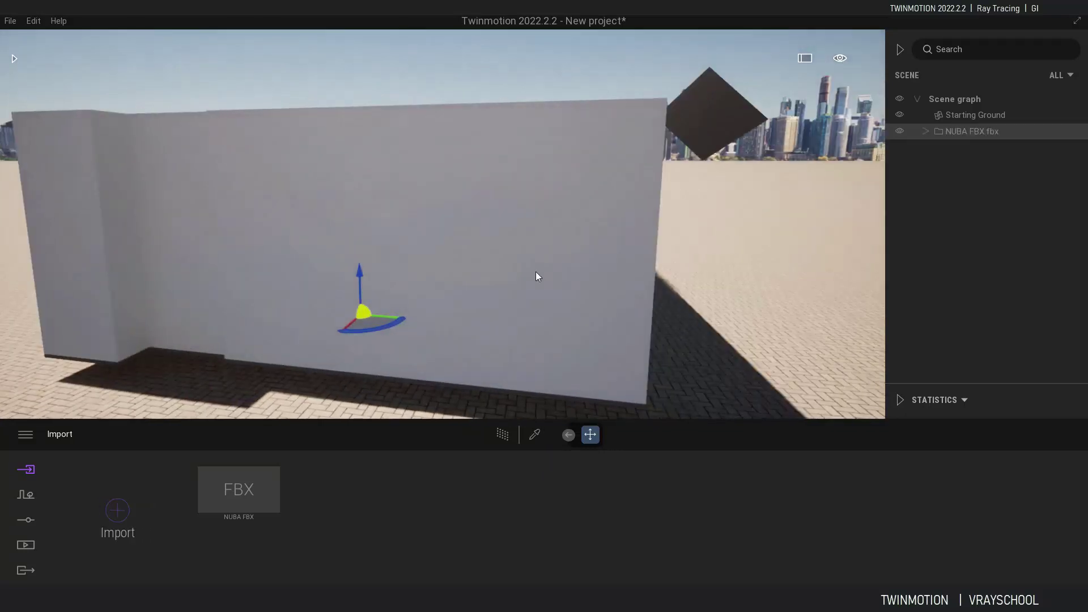
Step: Enter the building and examine the living room from the adjoining room through the open double doors
{"action": "scroll", "coordinate": [450, 287], "scroll_direction": "up", "scroll_amount": 5}
{"action": "right_click_drag", "start_coordinate": [451, 288], "coordinate": [520, 242]}
{"action": "scroll", "coordinate": [501, 244], "scroll_direction": "down", "scroll_amount": 3}
{"action": "scroll", "coordinate": [521, 243], "scroll_direction": "down", "scroll_amount": 2}
{"action": "middle_click_drag", "start_coordinate": [520, 242], "coordinate": [419, 245]}
{"action": "right_click_drag", "start_coordinate": [419, 244], "coordinate": [539, 240]}
{"action": "scroll", "coordinate": [538, 241], "scroll_direction": "down", "scroll_amount": 4}
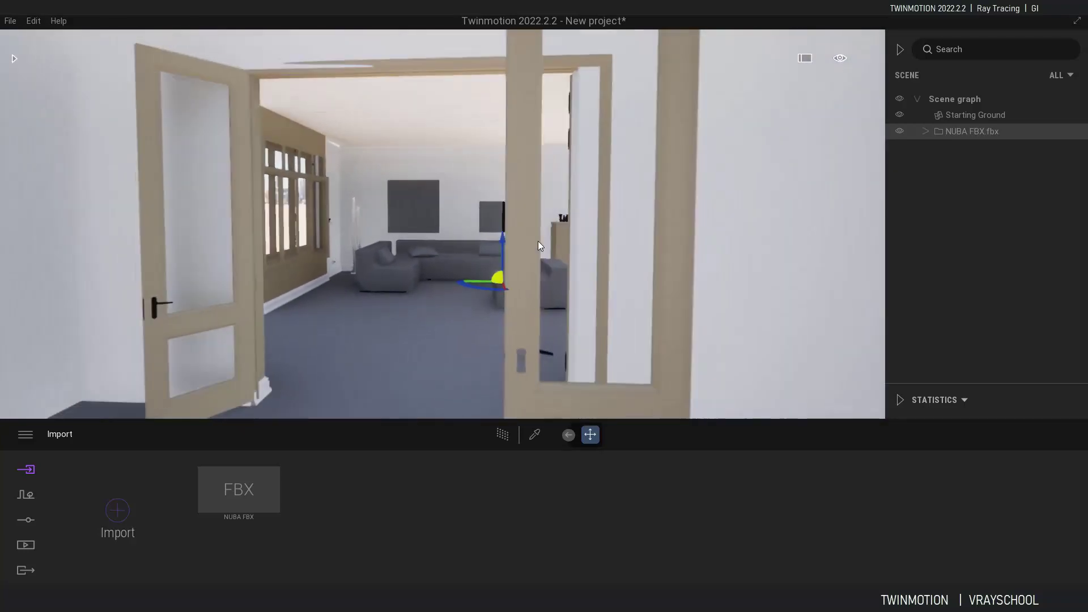
{"action": "middle_click_drag", "start_coordinate": [538, 240], "coordinate": [535, 300]}
{"action": "scroll", "coordinate": [482, 245], "scroll_direction": "up", "scroll_amount": 5}
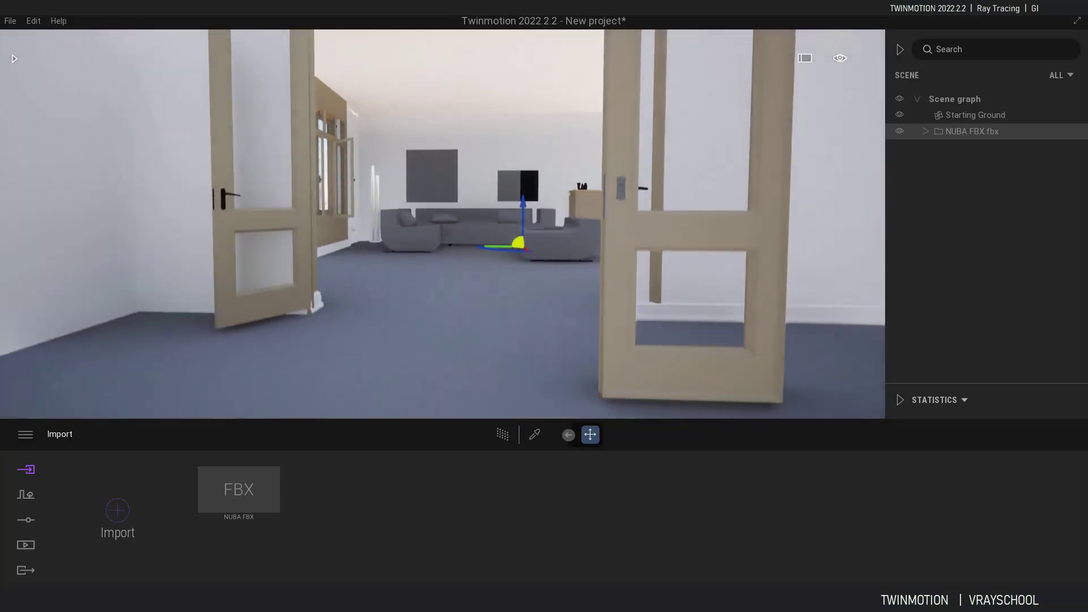
{"action": "middle_click_drag", "start_coordinate": [481, 246], "coordinate": [479, 240], "text": "shift"}
{"action": "middle_click_drag", "start_coordinate": [626, 102], "coordinate": [685, 176]}
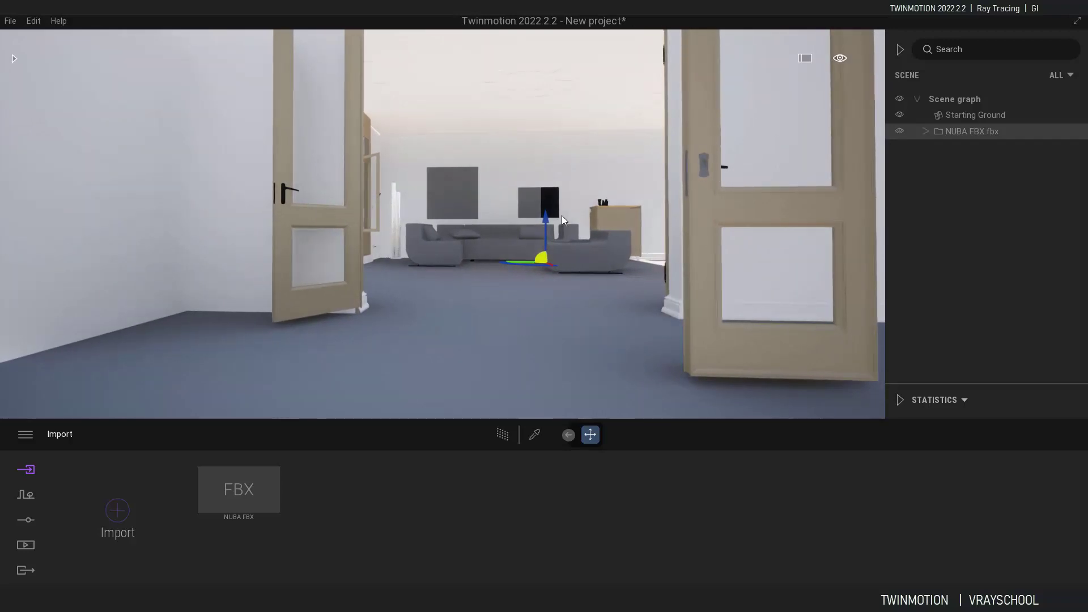
{"action": "mouse_move", "coordinate": [561, 216]}
{"action": "middle_mouse_down", "text": "shift"}
{"action": "mouse_move", "coordinate": [530, 228]}
{"action": "mouse_move", "coordinate": [567, 219]}
{"action": "middle_mouse_up", "text": "shift"}
{"action": "scroll", "coordinate": [563, 223], "scroll_direction": "up", "scroll_amount": 3}
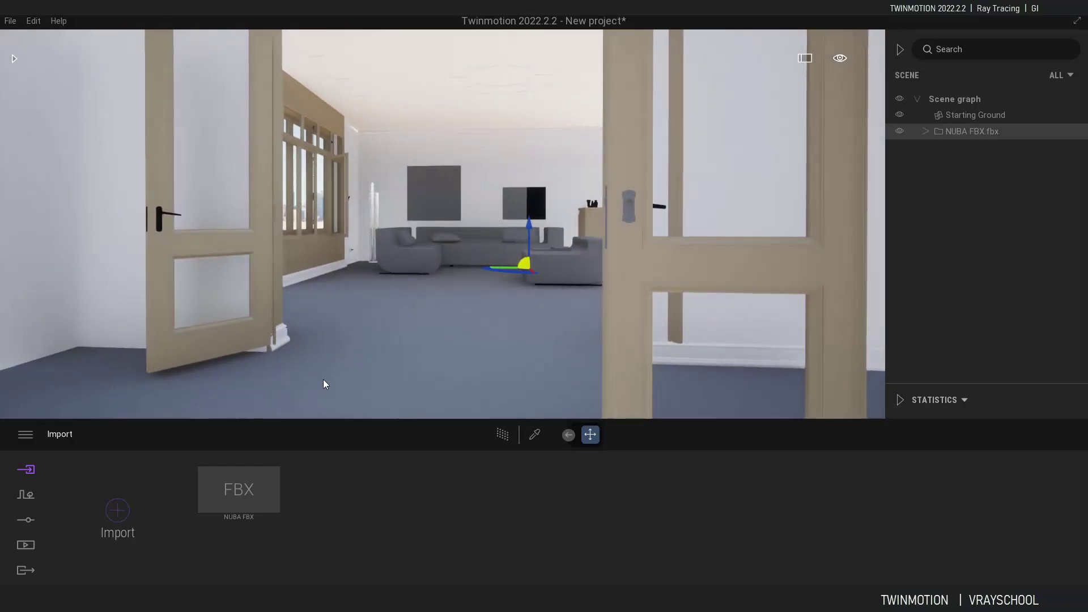
Step: Open the lighting settings and reframe the sofas and wall pictures between the open doors from a closer viewpoint
{"action": "mouse_move", "coordinate": [244, 479]}
{"action": "left_click", "coordinate": [26, 496]}
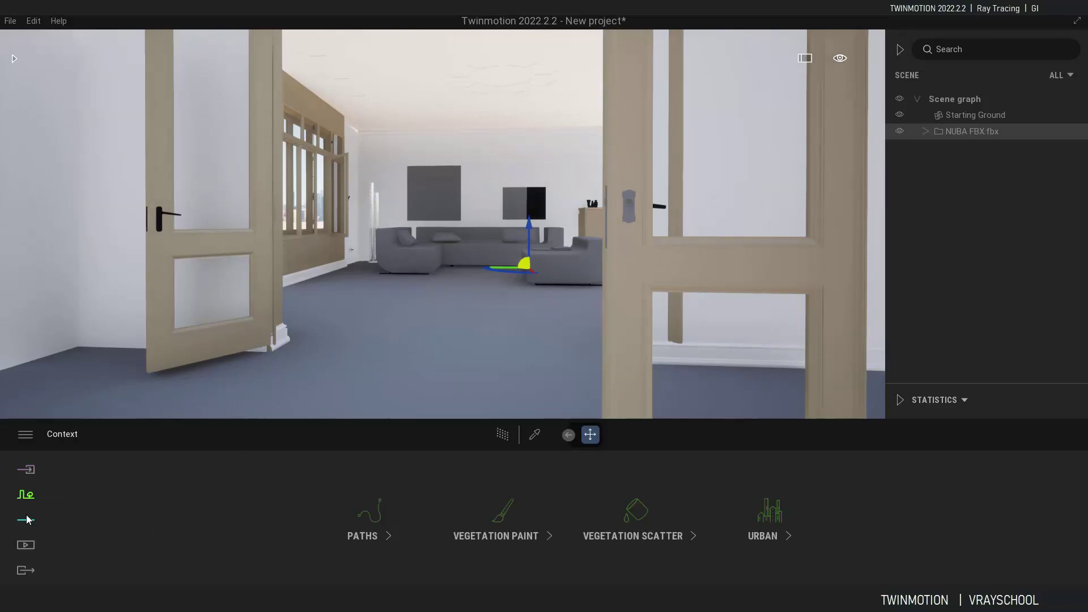
{"action": "left_click", "coordinate": [26, 520]}
{"action": "left_click", "coordinate": [444, 519]}
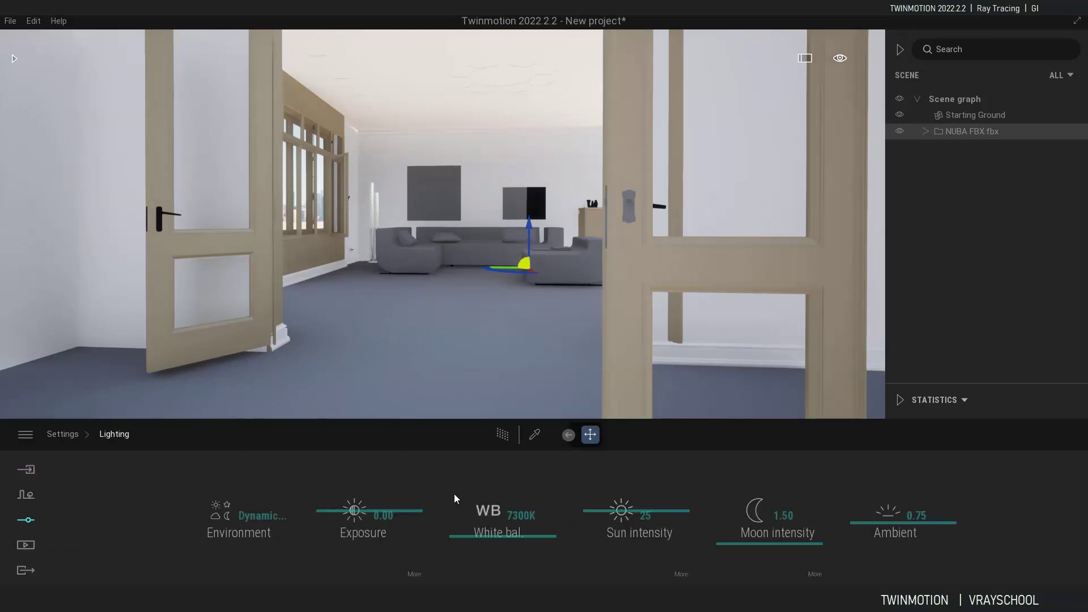
{"action": "key", "text": "a"}
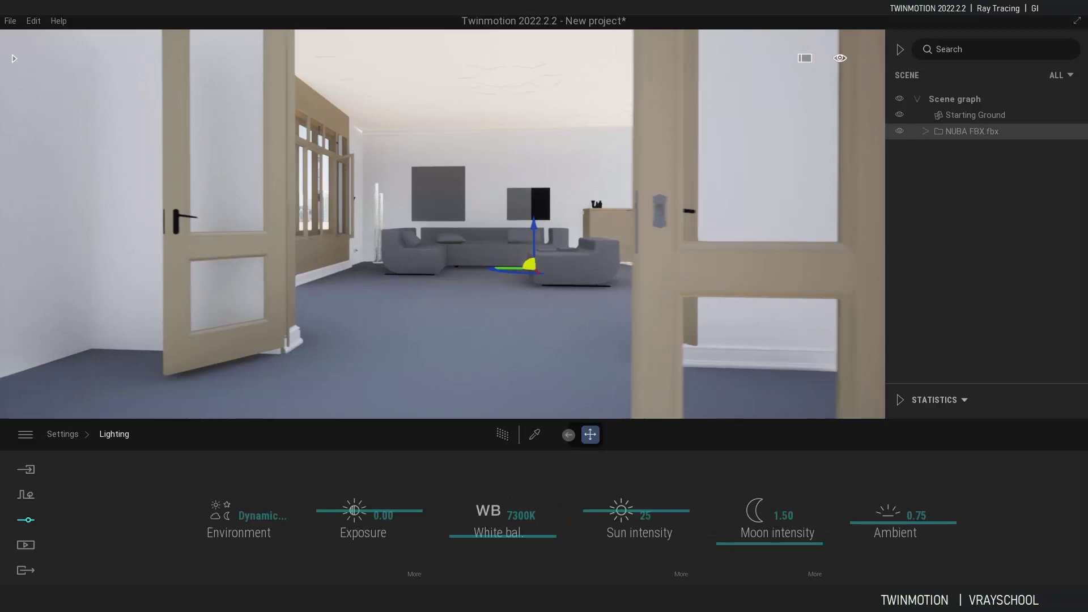
{"action": "key", "text": "w"}
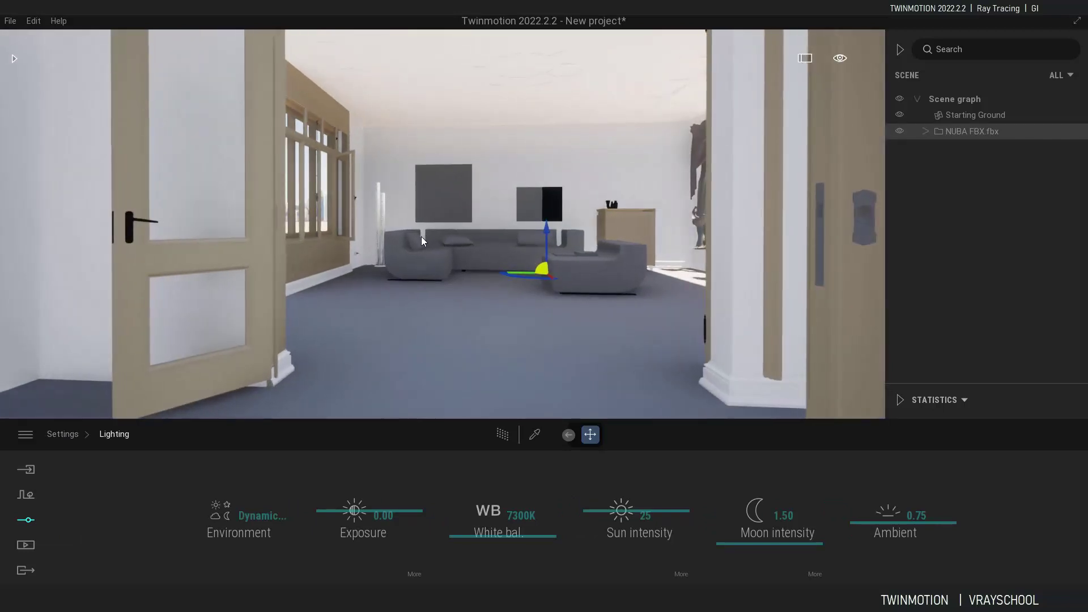
{"action": "middle_click_drag", "start_coordinate": [420, 236], "coordinate": [454, 255]}
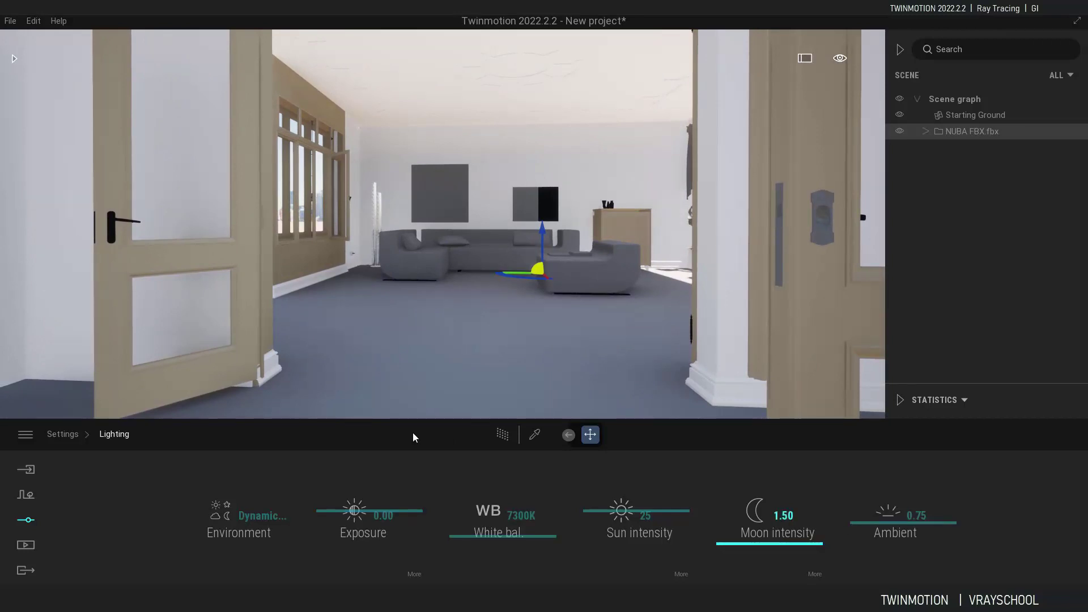
Step: In the location settings, set the time of day to 18:07, the month to August and the north offset to 75°
{"action": "left_click", "coordinate": [77, 439]}
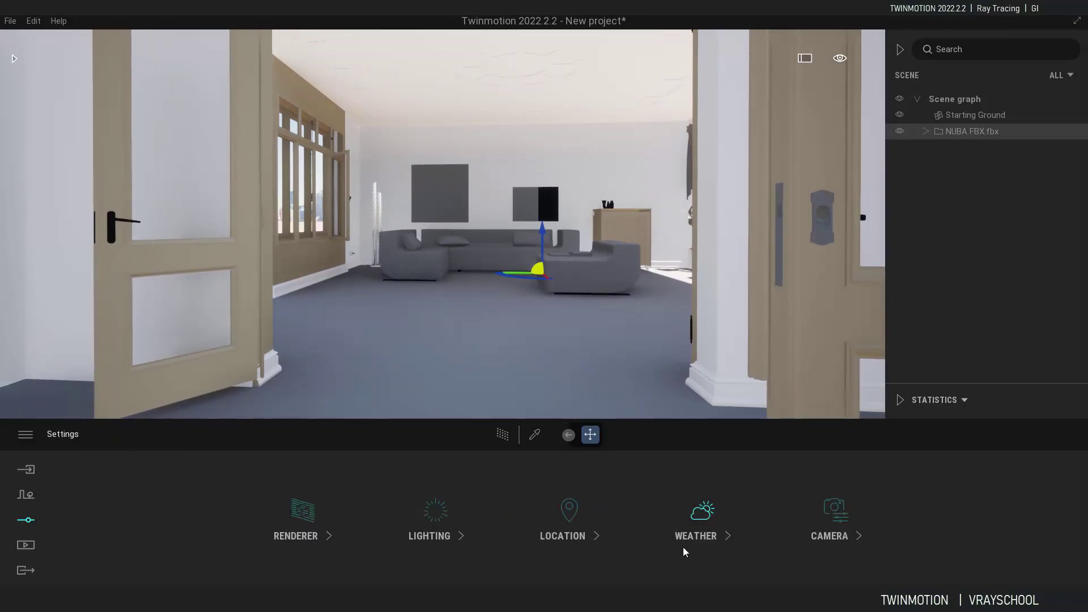
{"action": "left_click", "coordinate": [570, 510]}
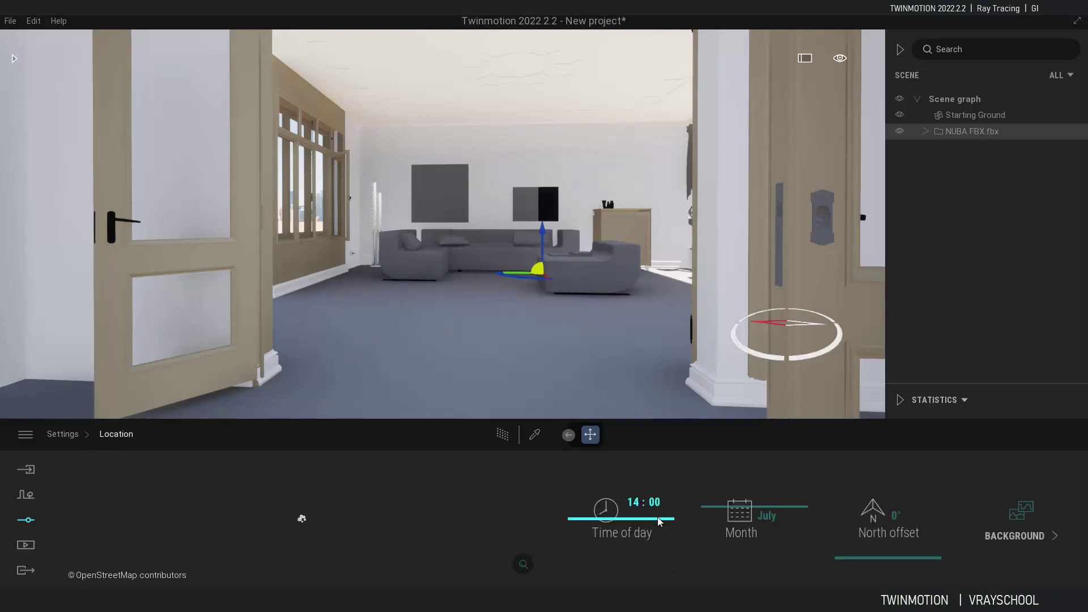
{"action": "mouse_move", "coordinate": [655, 520]}
{"action": "left_mouse_down"}
{"action": "mouse_move", "coordinate": [661, 547]}
{"action": "mouse_move", "coordinate": [660, 532]}
{"action": "left_mouse_up"}
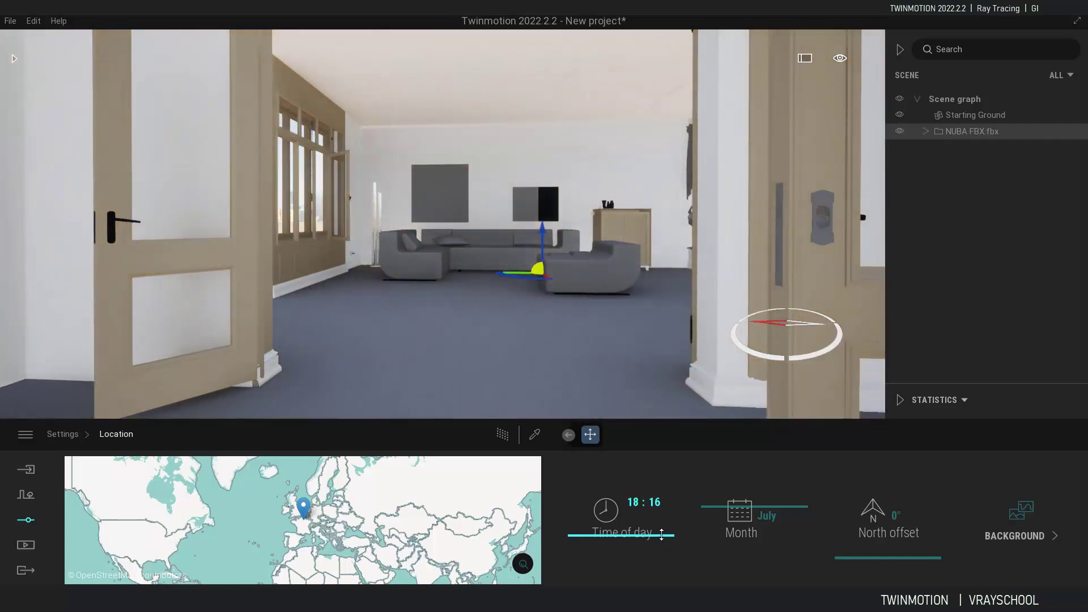
{"action": "left_click_drag", "start_coordinate": [856, 550], "coordinate": [856, 538]}
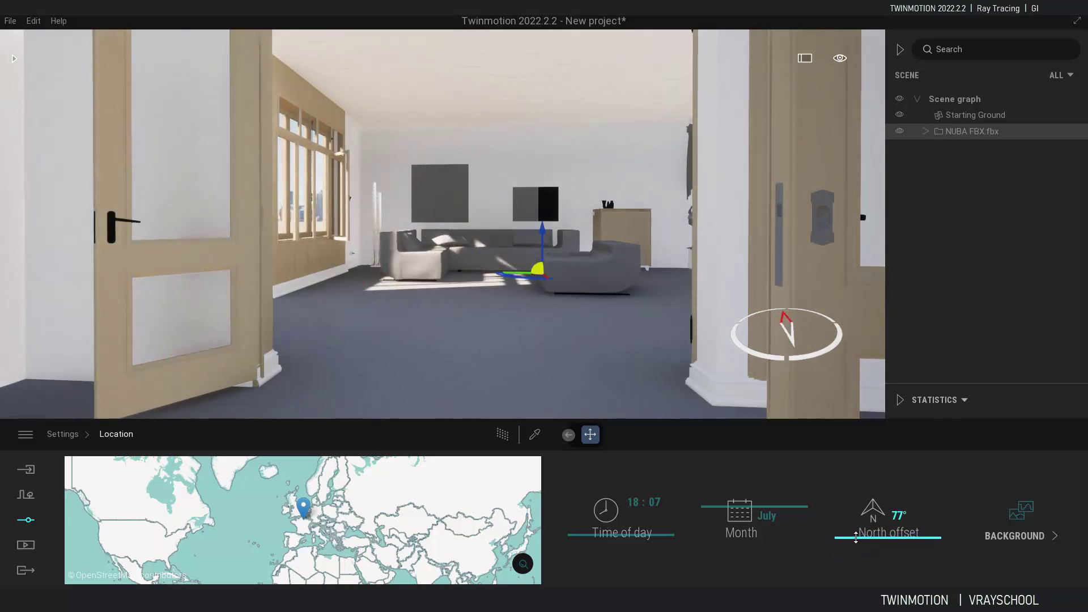
{"action": "left_click_drag", "start_coordinate": [786, 517], "coordinate": [783, 532]}
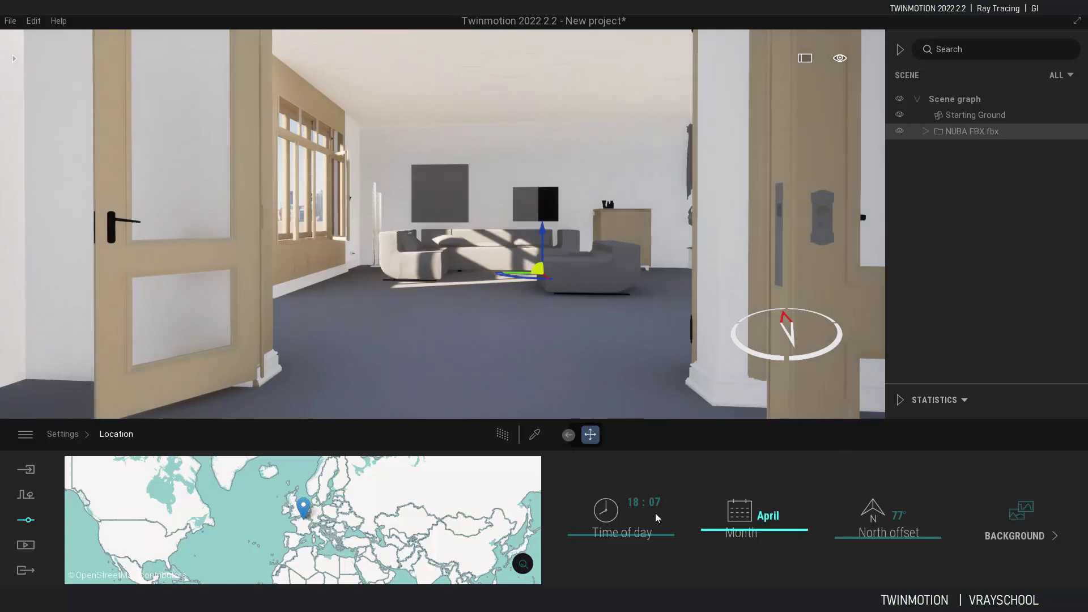
{"action": "left_click_drag", "start_coordinate": [647, 531], "coordinate": [646, 536]}
{"action": "left_click_drag", "start_coordinate": [868, 515], "coordinate": [863, 523]}
{"action": "left_click_drag", "start_coordinate": [754, 524], "coordinate": [763, 494]}
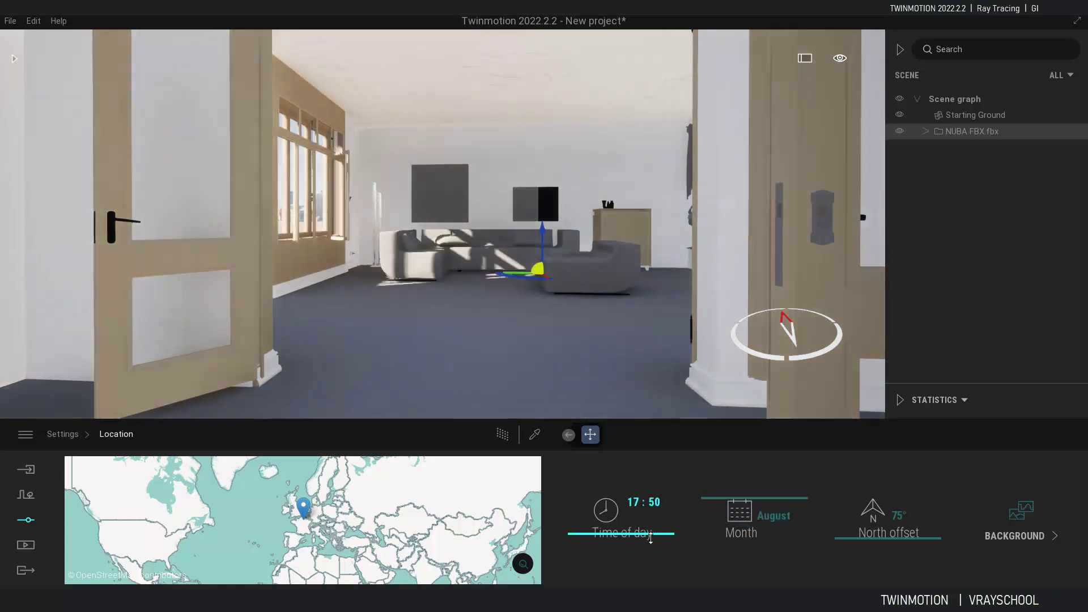
Step: Tilt the view slightly upward and create a still image of the living room seen through the open doors
{"action": "right_click_drag", "start_coordinate": [554, 334], "coordinate": [554, 328]}
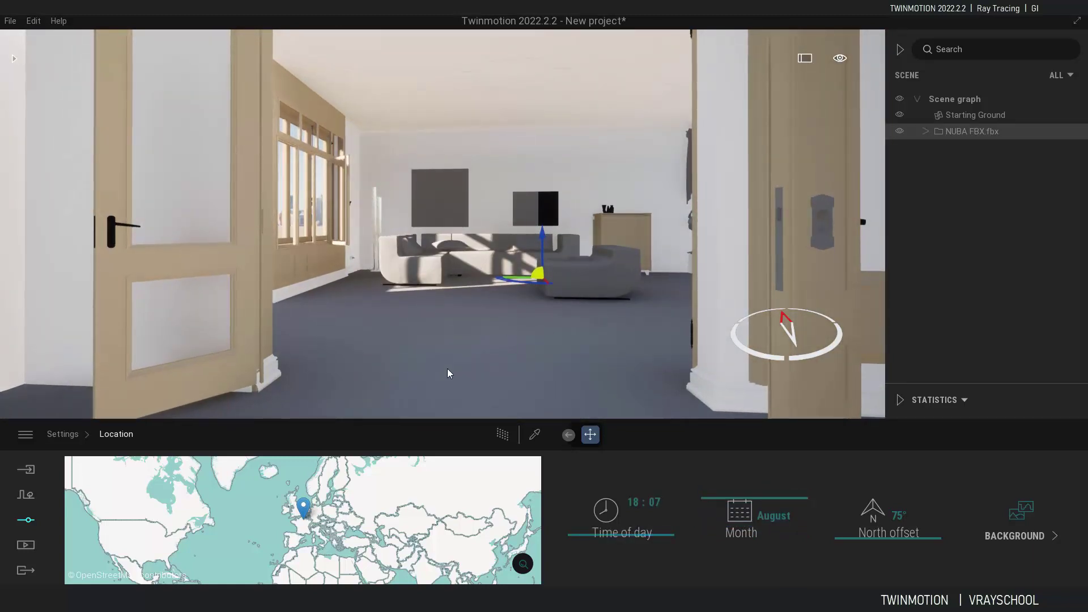
{"action": "left_click", "coordinate": [28, 544]}
{"action": "left_click", "coordinate": [240, 512]}
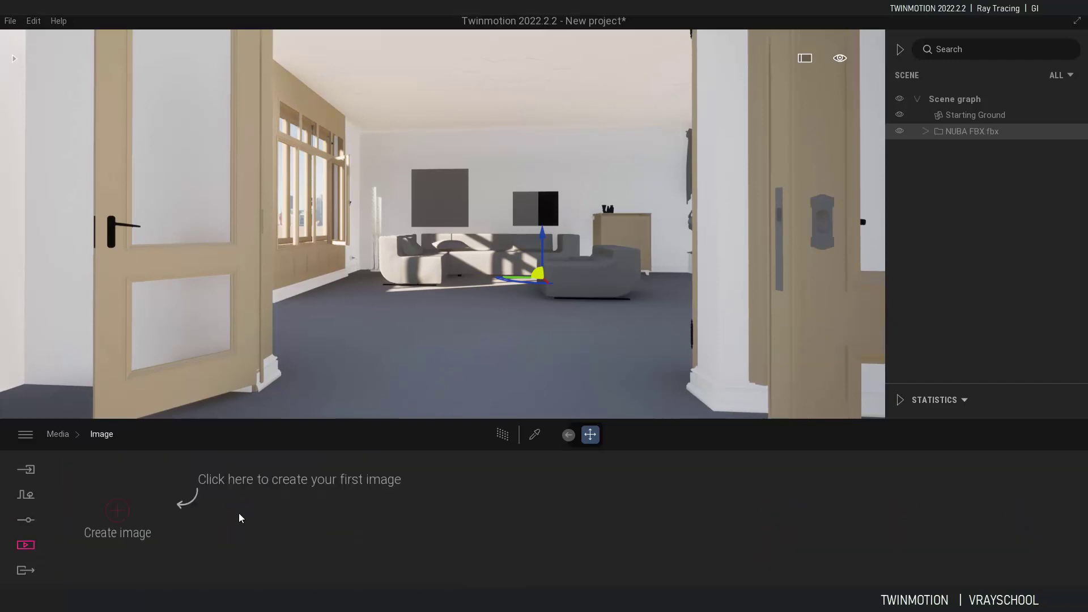
{"action": "left_click", "coordinate": [115, 514]}
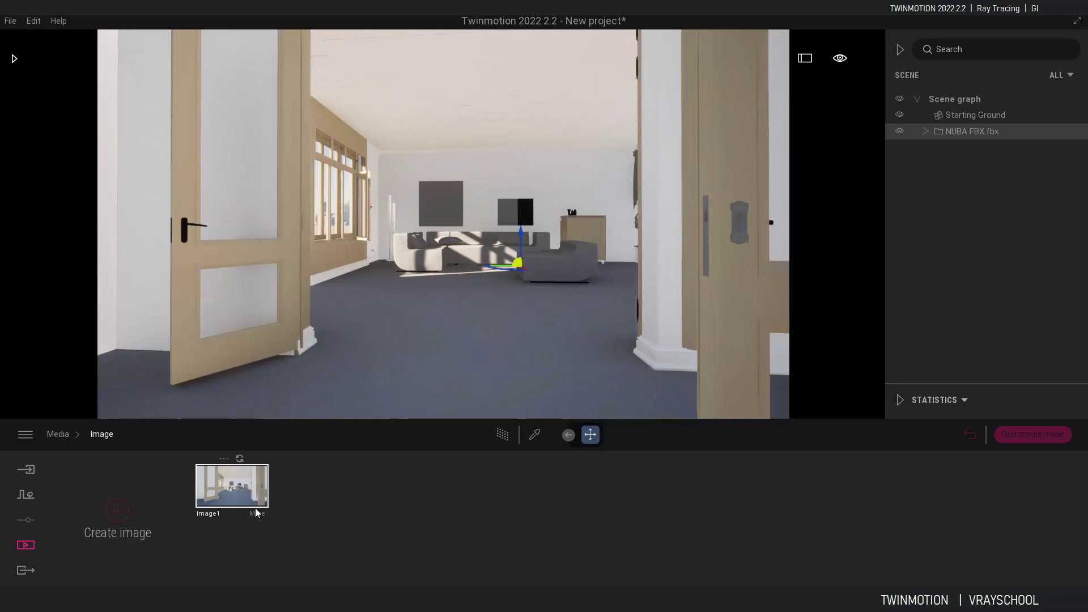
Step: In the first image's camera settings, set the vignetting to 59% and the focal length to 50 mm
{"action": "left_click", "coordinate": [256, 514]}
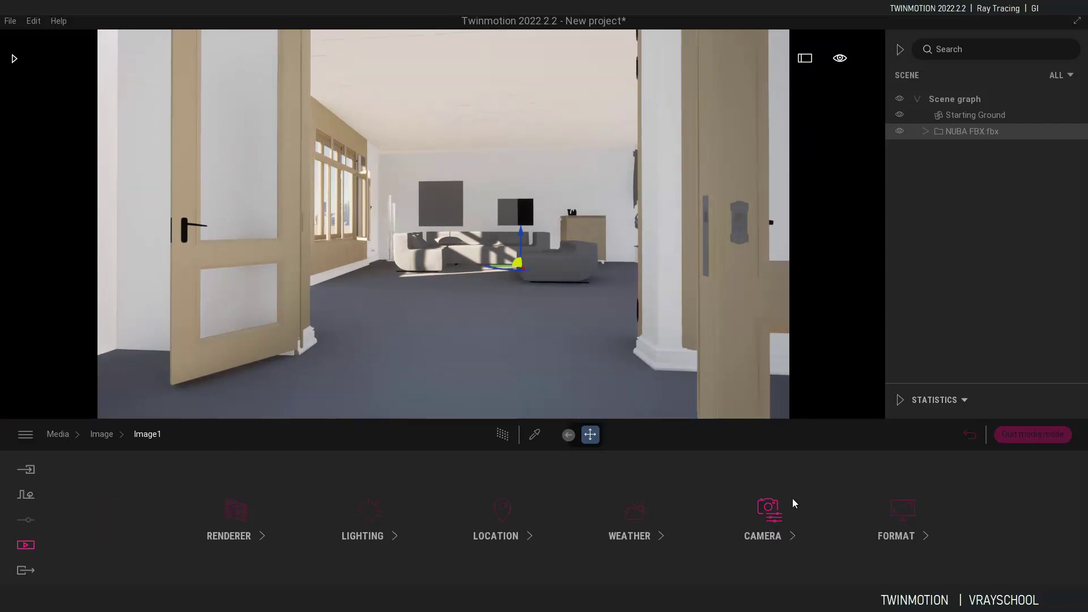
{"action": "left_click", "coordinate": [770, 512]}
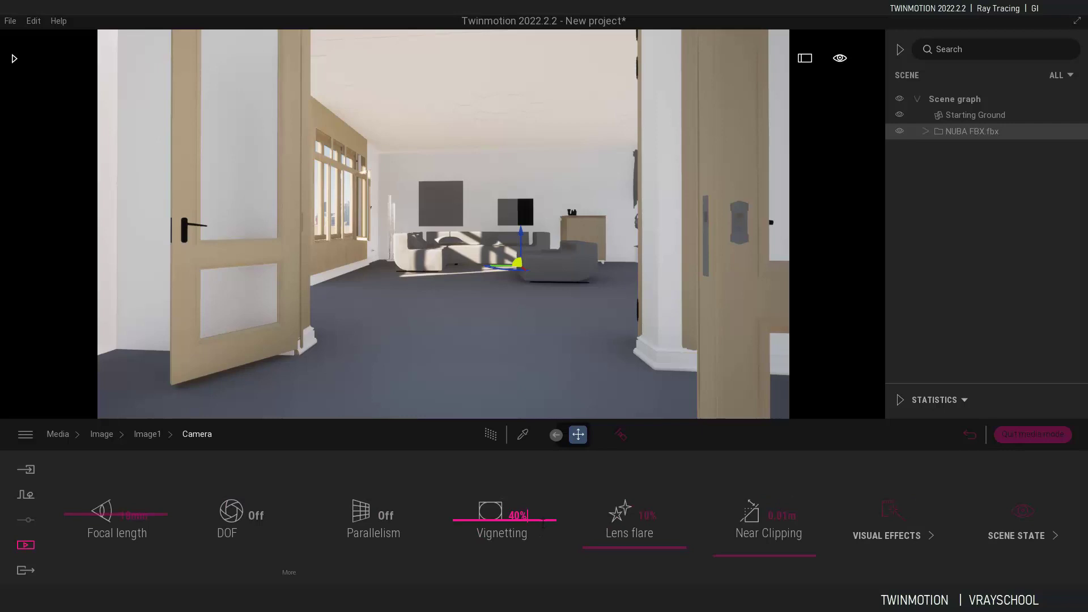
{"action": "left_click_drag", "start_coordinate": [543, 523], "coordinate": [548, 501]}
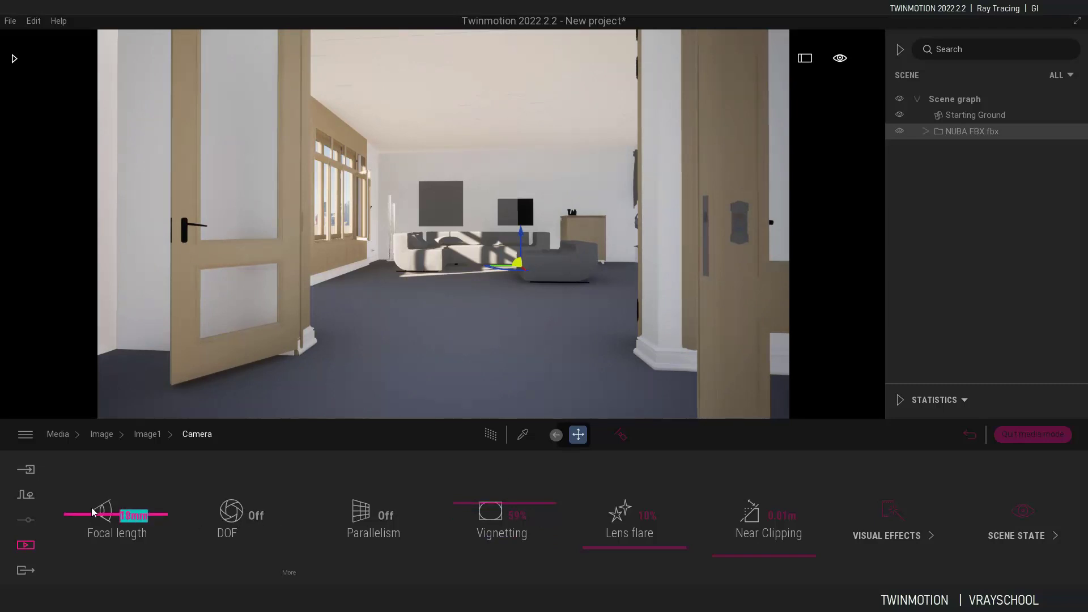
{"action": "key", "text": "Return"}
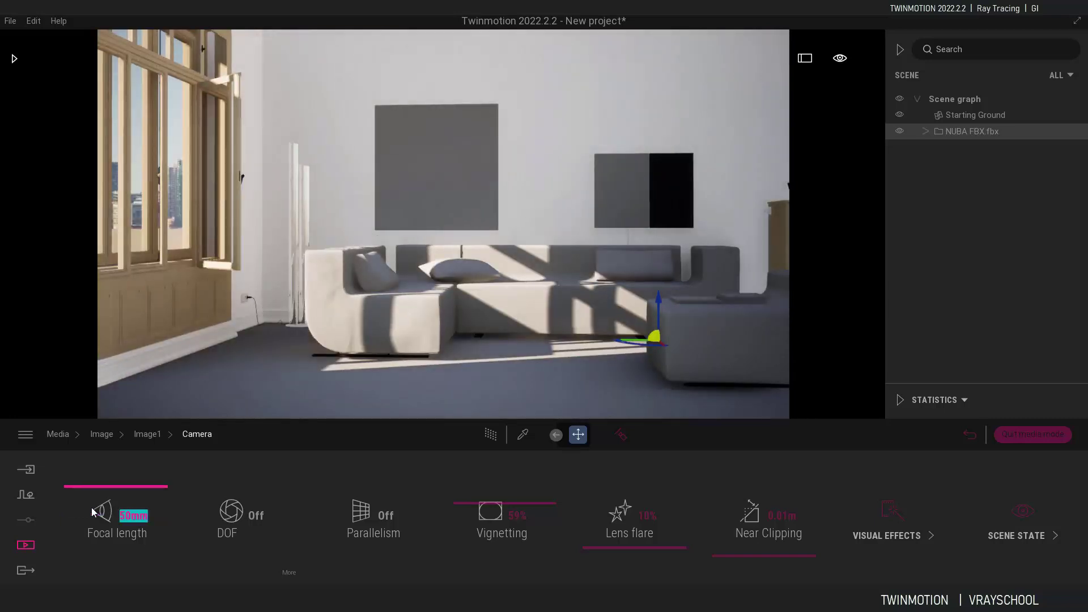
Step: Reframe the camera on the sofas, both wall pictures and the sideboard, keeping the open window and part of the door in the shot
{"action": "right_click_drag", "start_coordinate": [496, 212], "coordinate": [529, 220]}
{"action": "middle_click_drag", "start_coordinate": [488, 213], "coordinate": [498, 205], "text": "shift"}
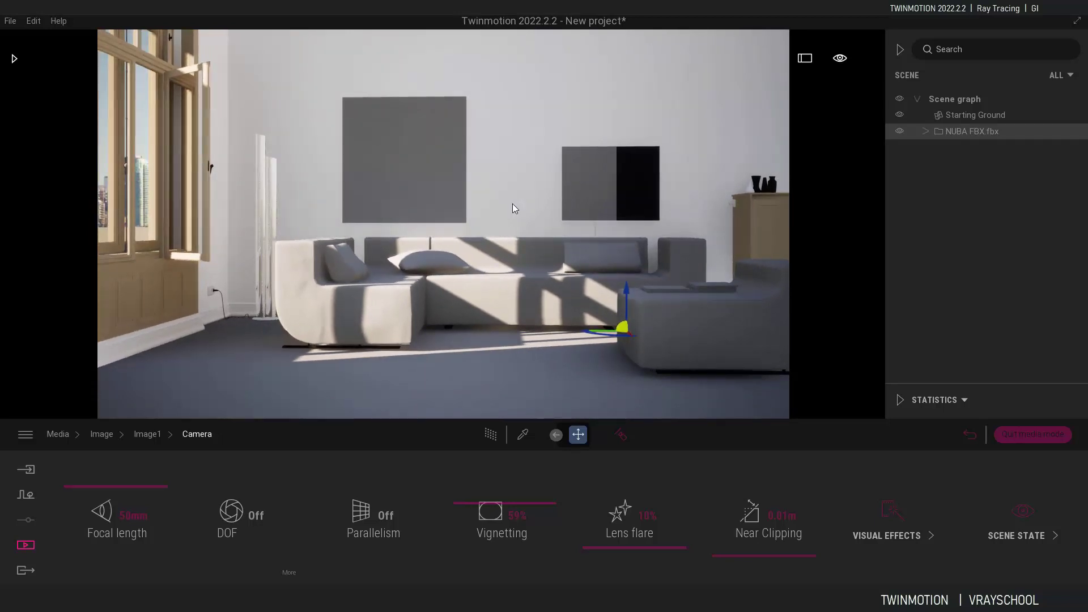
{"action": "scroll", "coordinate": [512, 204], "scroll_direction": "down", "scroll_amount": 4}
{"action": "scroll", "coordinate": [512, 203], "scroll_direction": "down", "scroll_amount": 1}
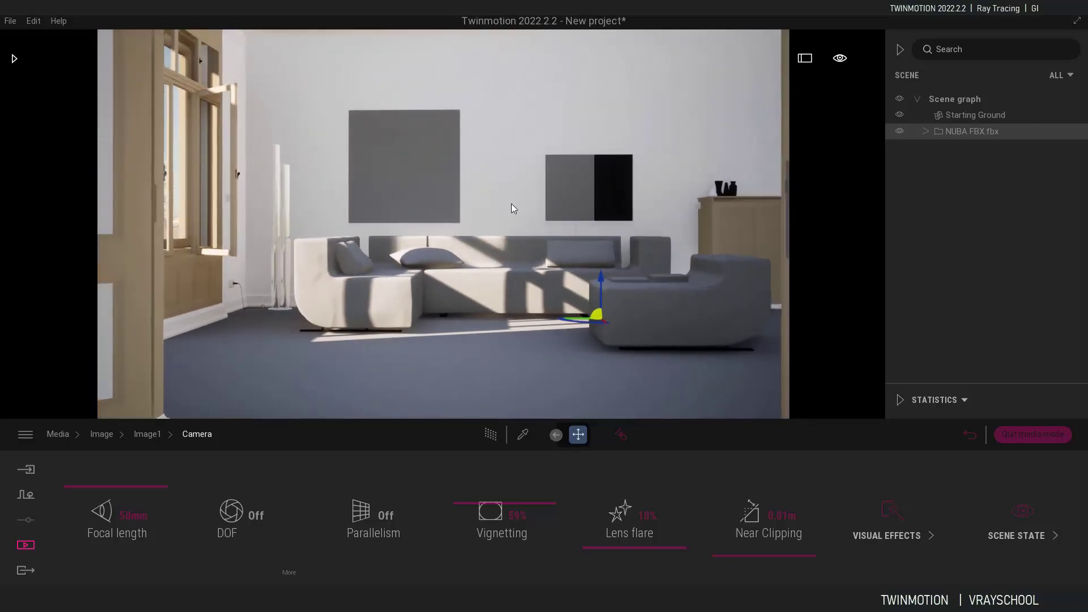
{"action": "mouse_move", "coordinate": [511, 203]}
{"action": "right_mouse_down"}
{"action": "mouse_move", "coordinate": [502, 203]}
{"action": "mouse_move", "coordinate": [518, 199]}
{"action": "right_mouse_up"}
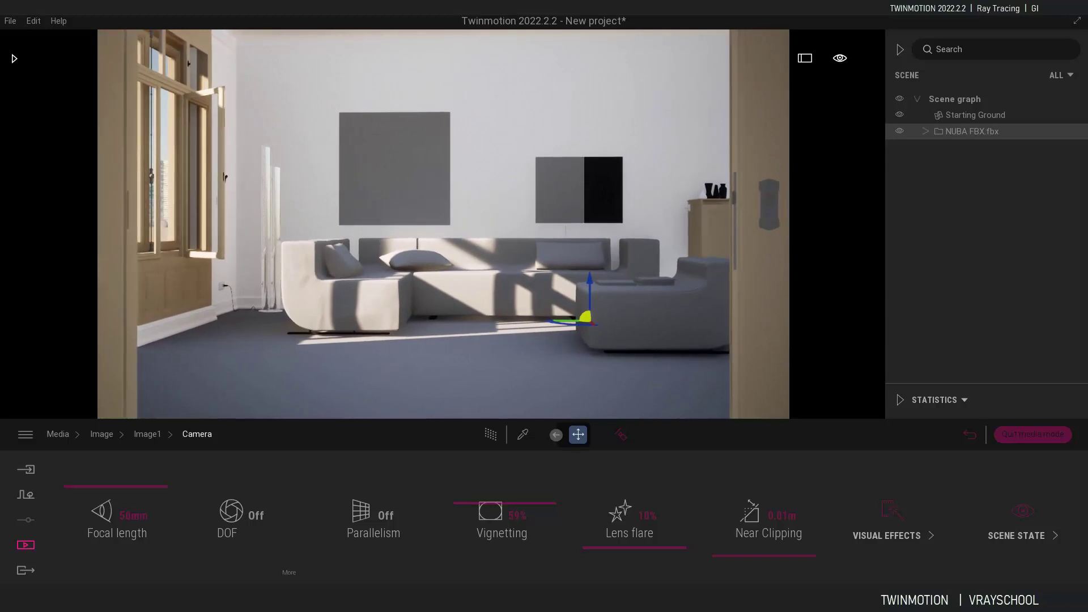
{"action": "key", "text": "Up"}
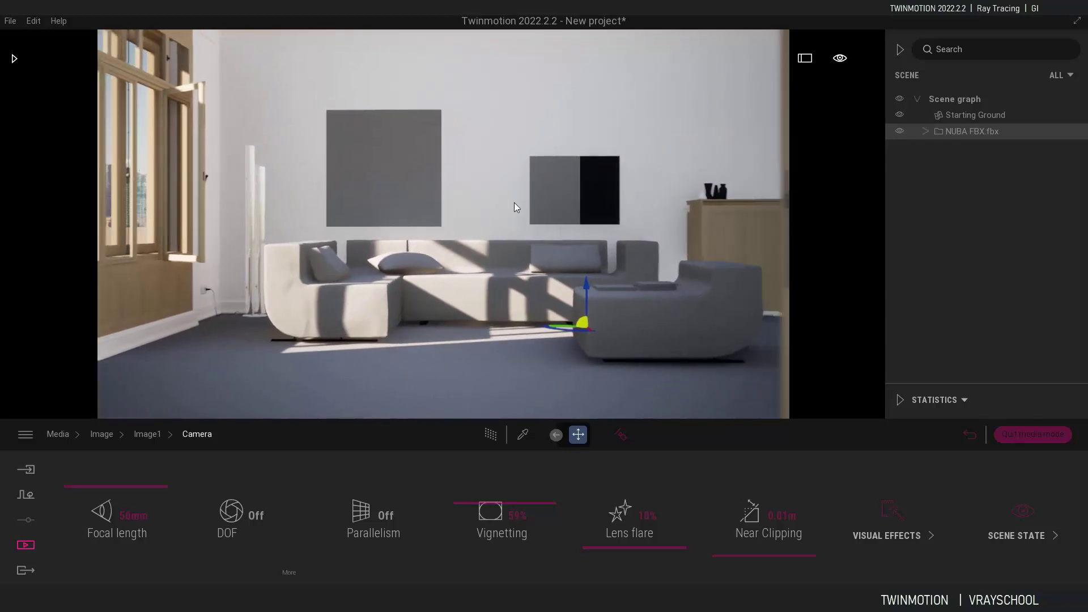
{"action": "middle_click_drag", "start_coordinate": [514, 204], "coordinate": [502, 205]}
{"action": "key", "text": "Right"}
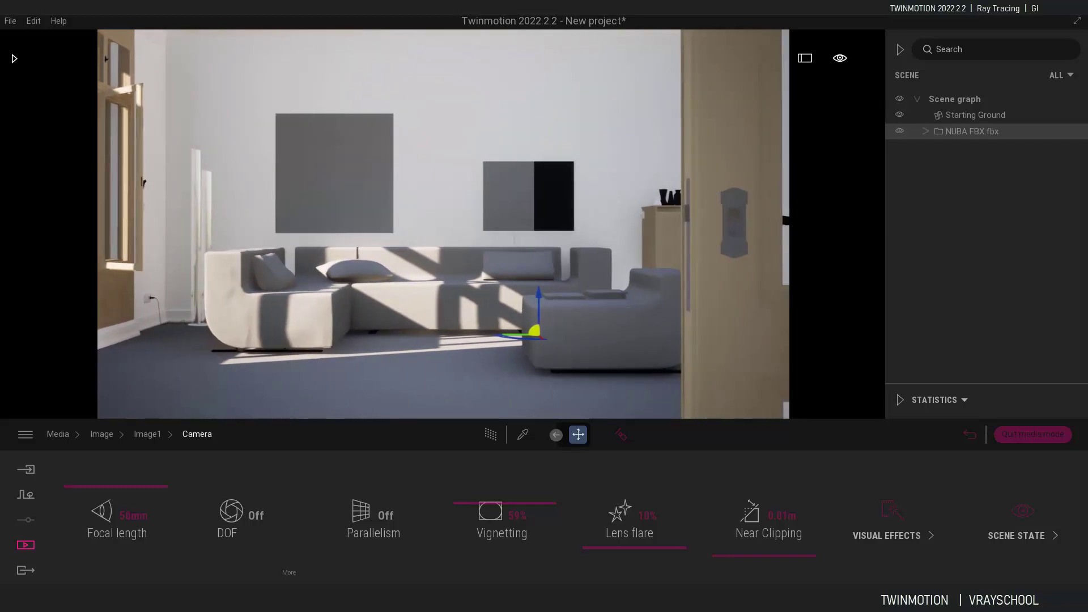
{"action": "key", "text": "Left"}
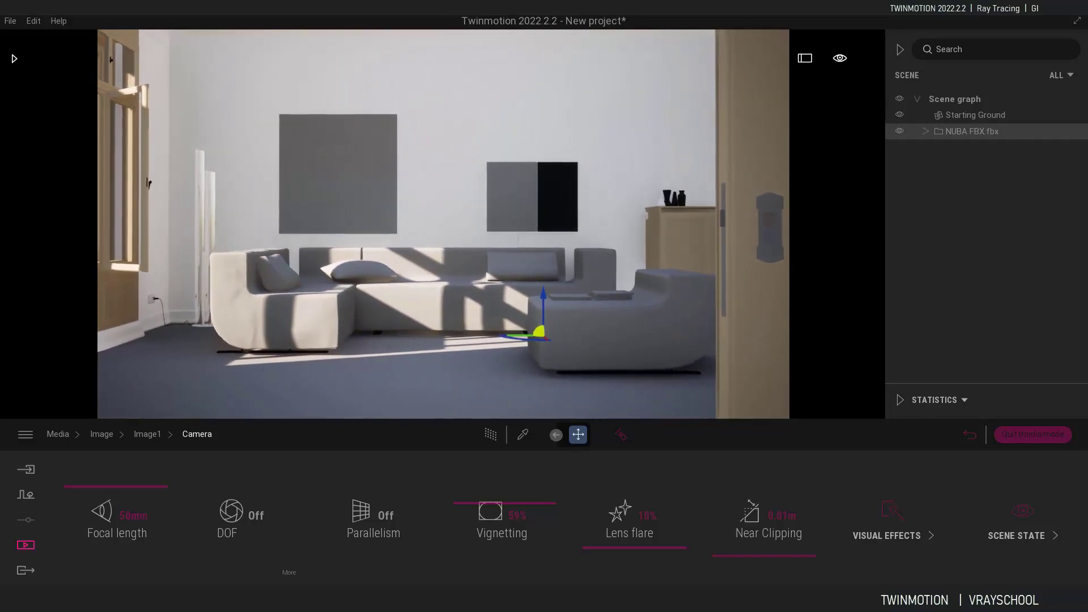
{"action": "middle_click_drag", "start_coordinate": [518, 206], "coordinate": [516, 205]}
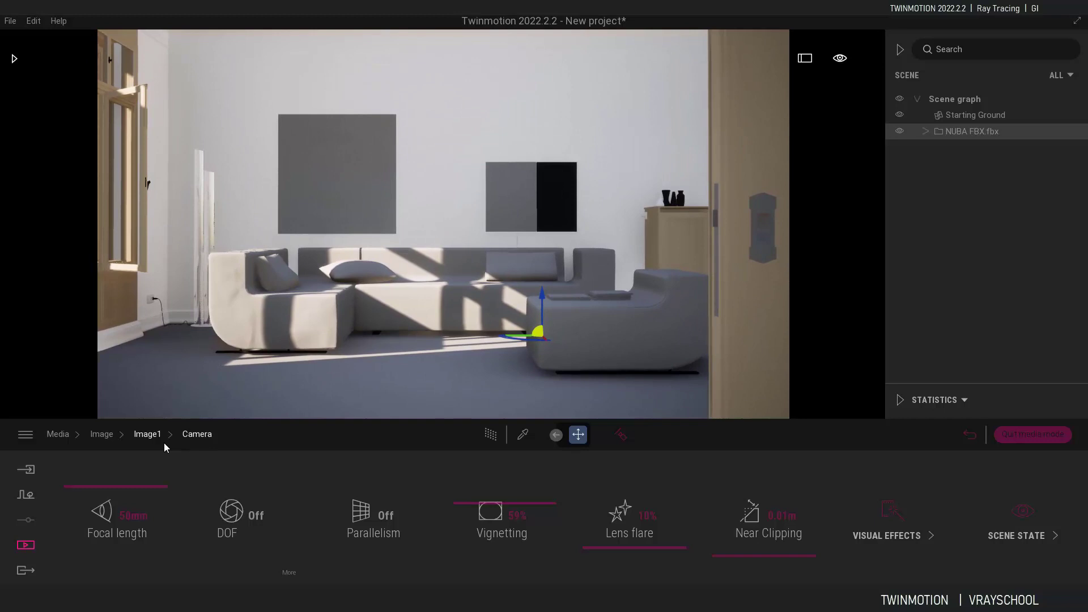
Step: Return to the image list and create a second still image from the reframed sofa view
{"action": "left_click", "coordinate": [150, 435]}
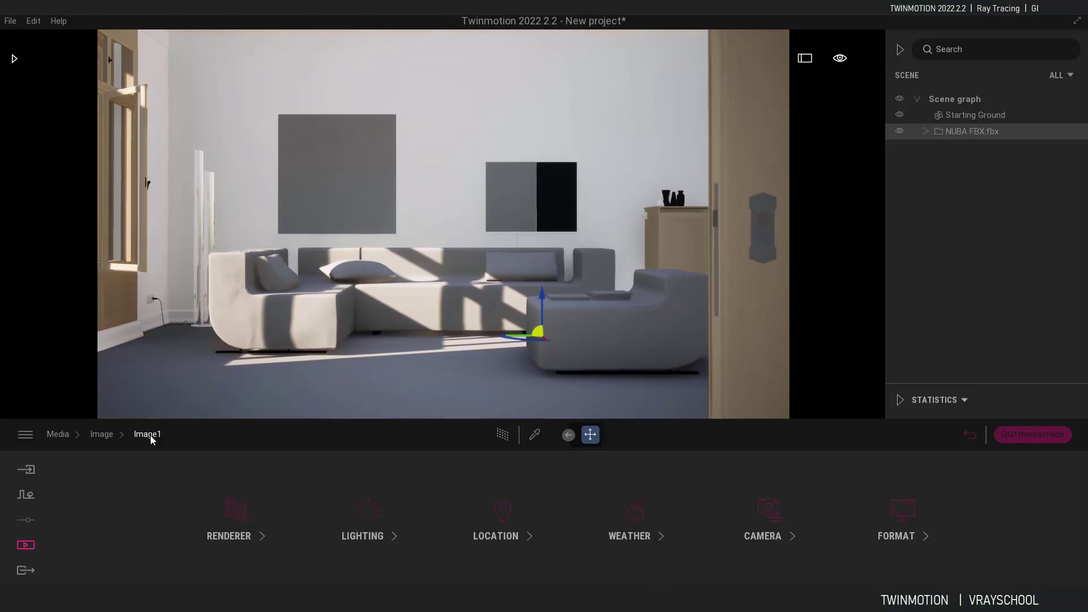
{"action": "left_click", "coordinate": [105, 435]}
{"action": "left_click", "coordinate": [118, 511]}
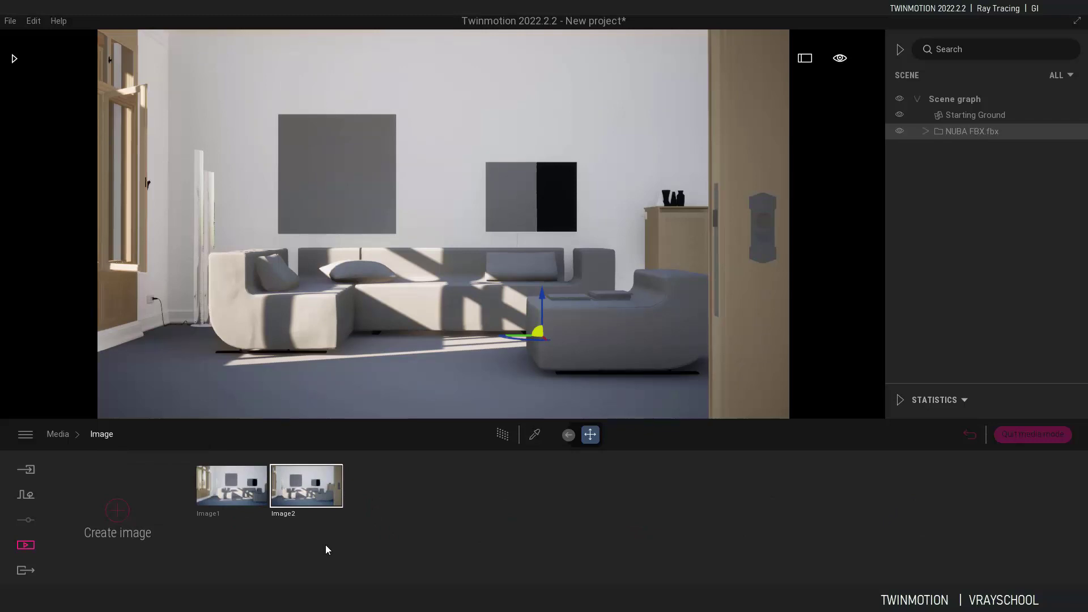
Step: Turn on the Path Tracer for the second image and choose the High quality preset
{"action": "left_click", "coordinate": [503, 435]}
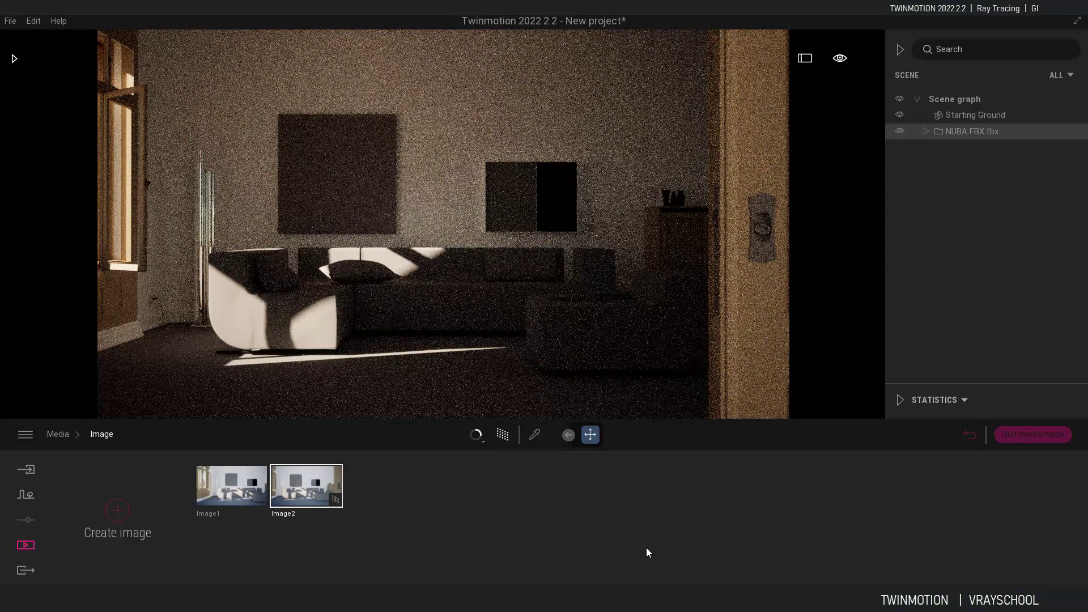
{"action": "left_click", "coordinate": [483, 442]}
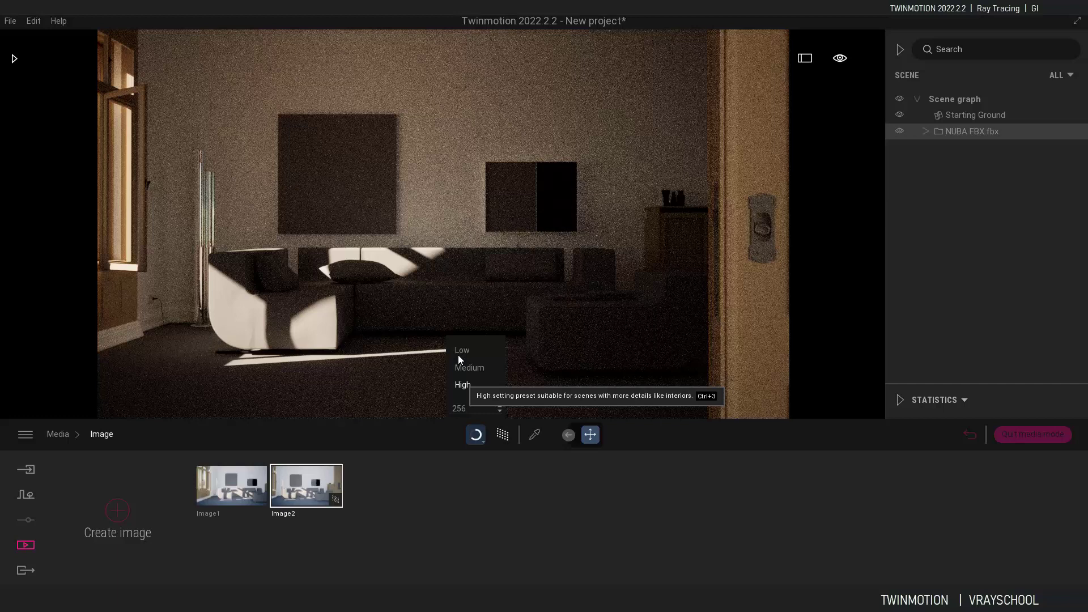
{"action": "left_click", "coordinate": [464, 377]}
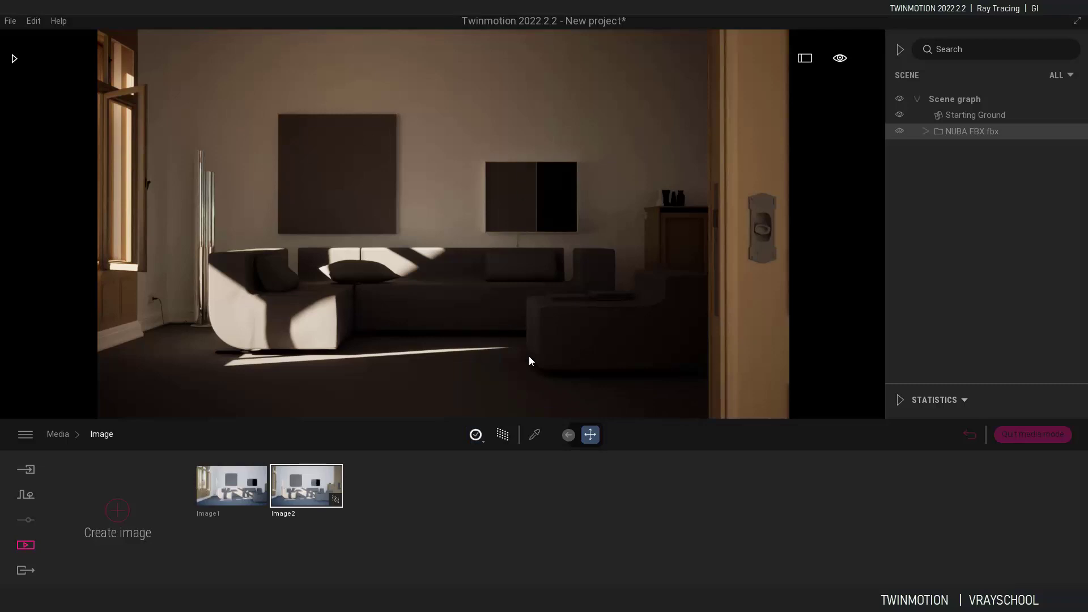
Step: In the second image's lighting settings, set the exposure to 2.28 and the white balance to 6414K
{"action": "left_click", "coordinate": [333, 513]}
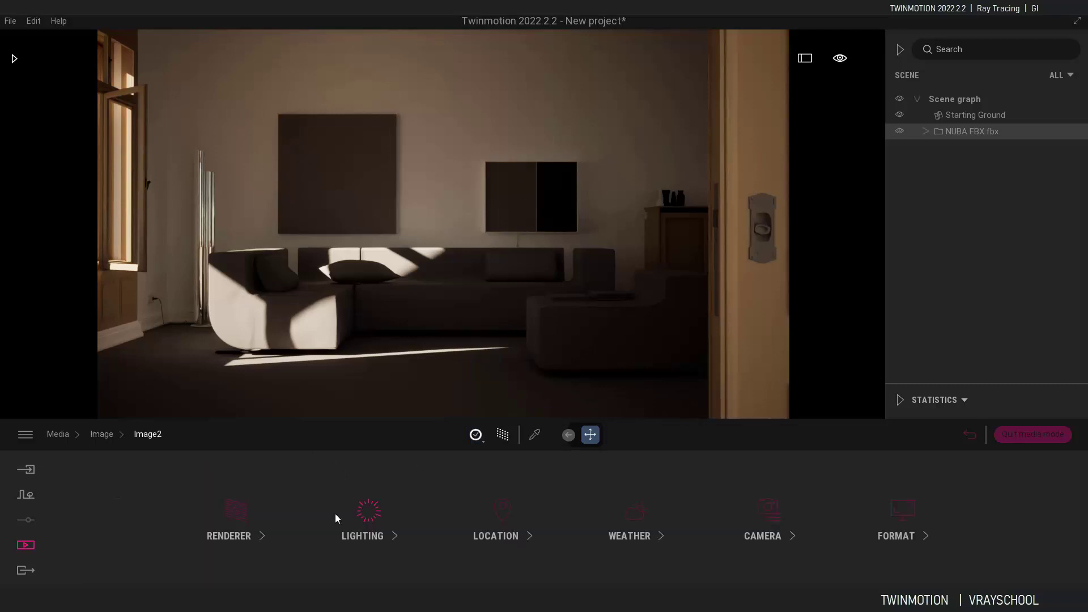
{"action": "left_click", "coordinate": [375, 537]}
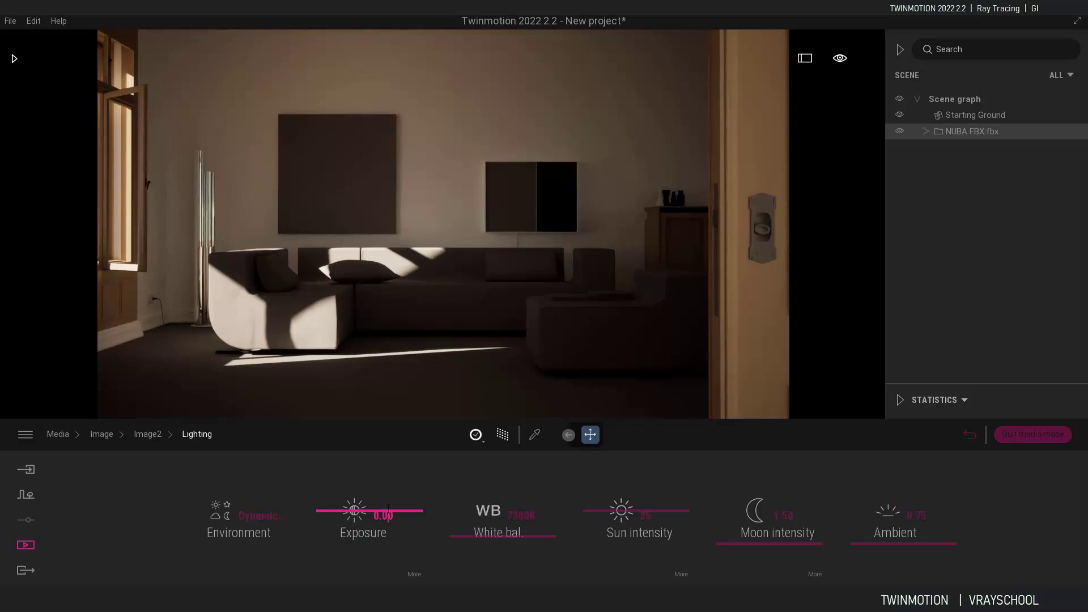
{"action": "left_click_drag", "start_coordinate": [393, 503], "coordinate": [396, 501]}
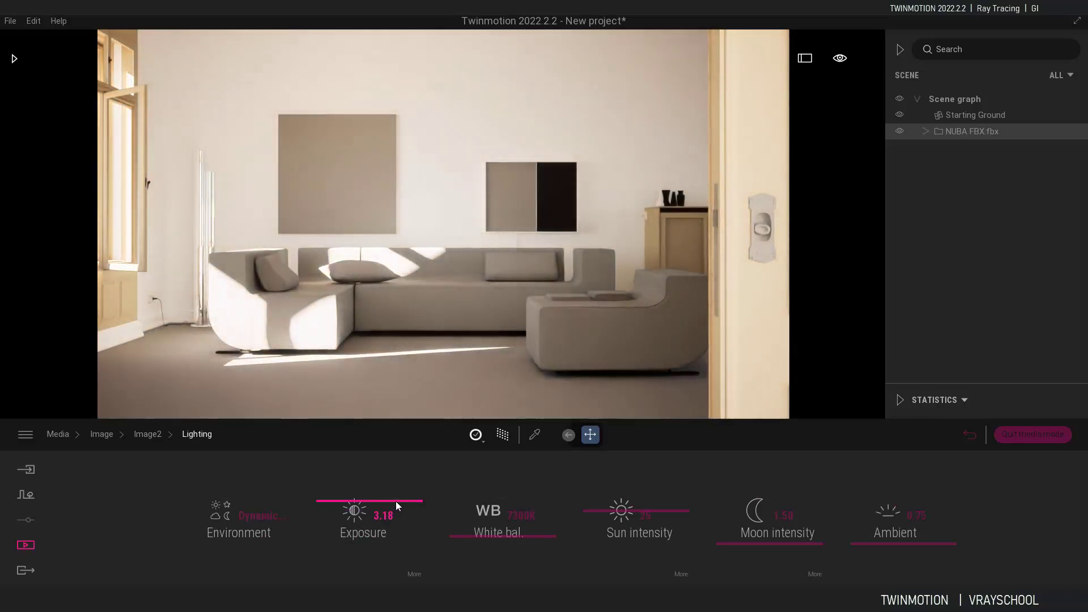
{"action": "left_click", "coordinate": [397, 505]}
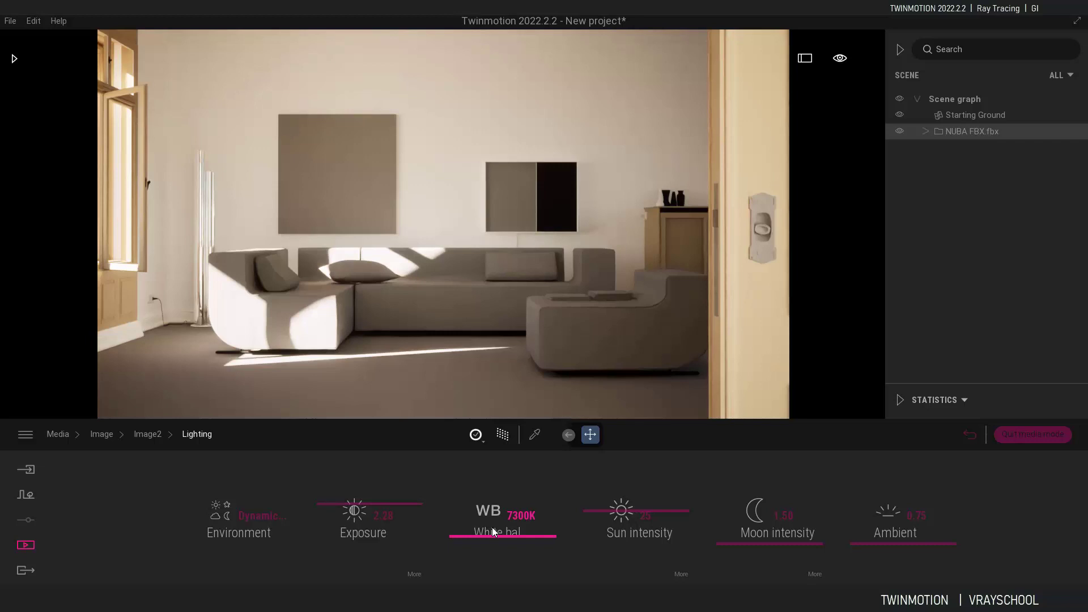
{"action": "mouse_move", "coordinate": [491, 536]}
{"action": "left_mouse_down"}
{"action": "mouse_move", "coordinate": [491, 514]}
{"action": "mouse_move", "coordinate": [486, 544]}
{"action": "left_mouse_up"}
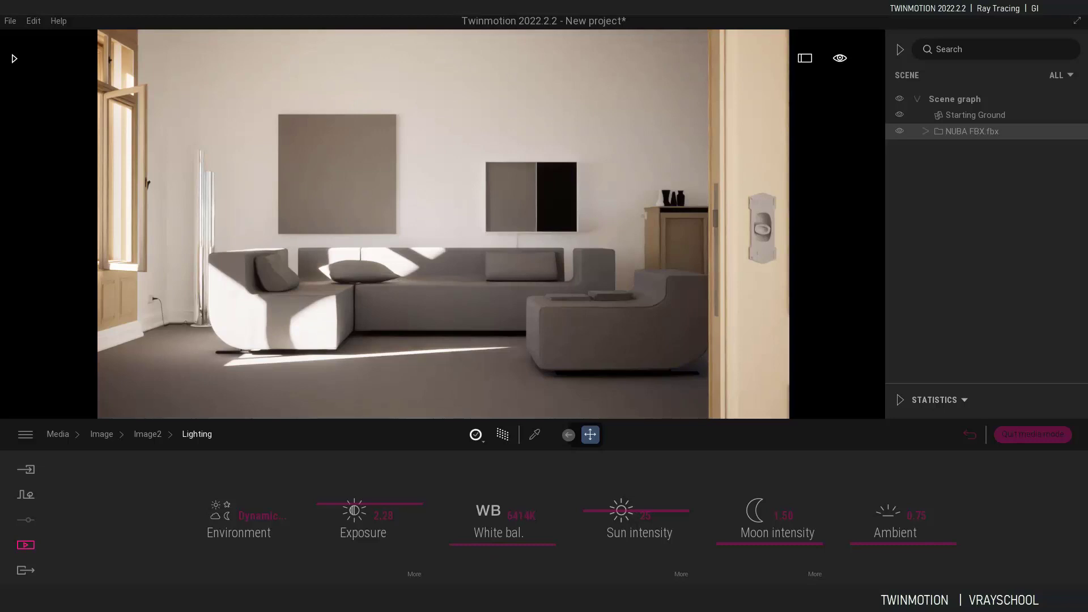
{"action": "mouse_move", "coordinate": [652, 599]}
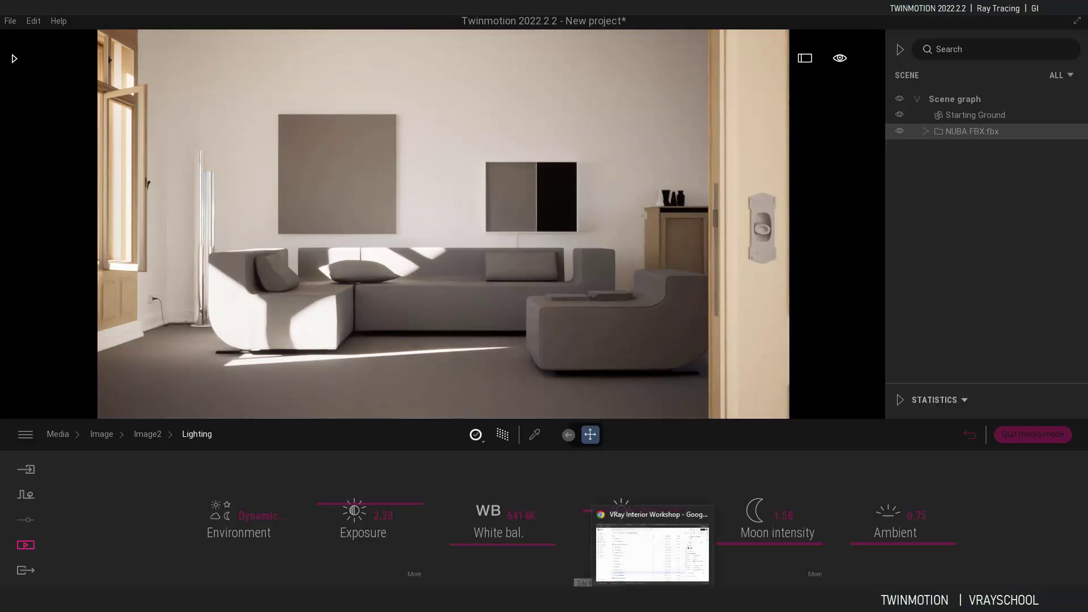
{"action": "left_click", "coordinate": [153, 434]}
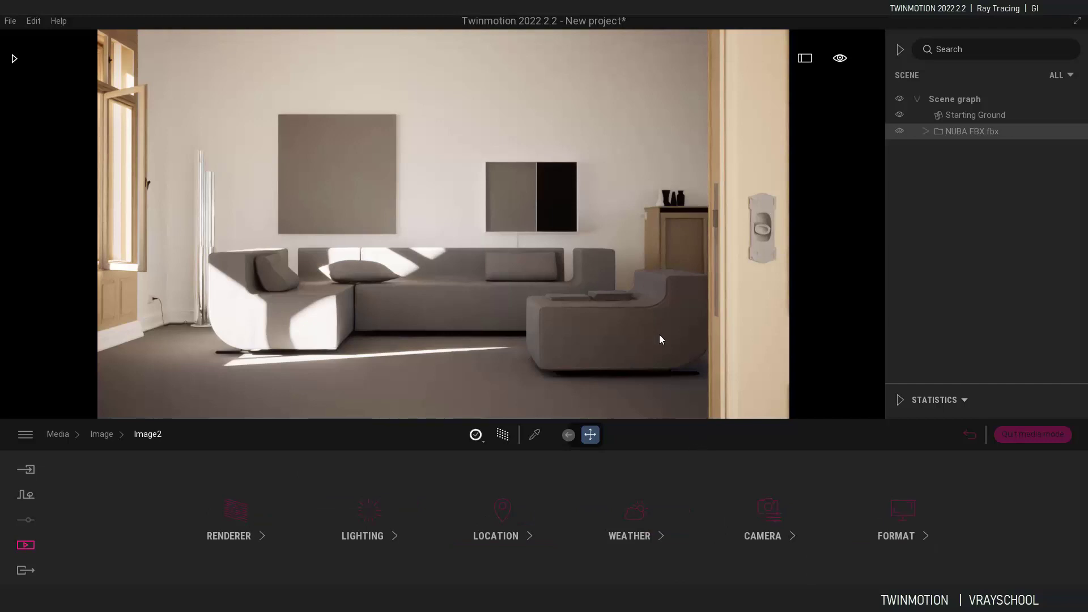
Step: Show the asset library and apply the Clear glass material to the floor lamp tubes beside the window
{"action": "left_click", "coordinate": [13, 59]}
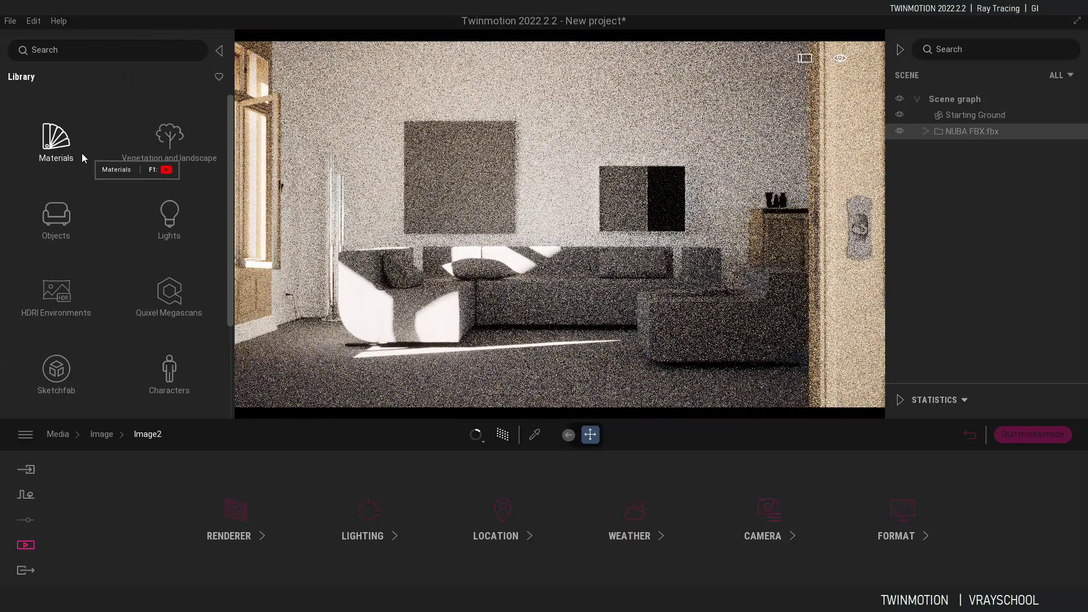
{"action": "left_click", "coordinate": [83, 154]}
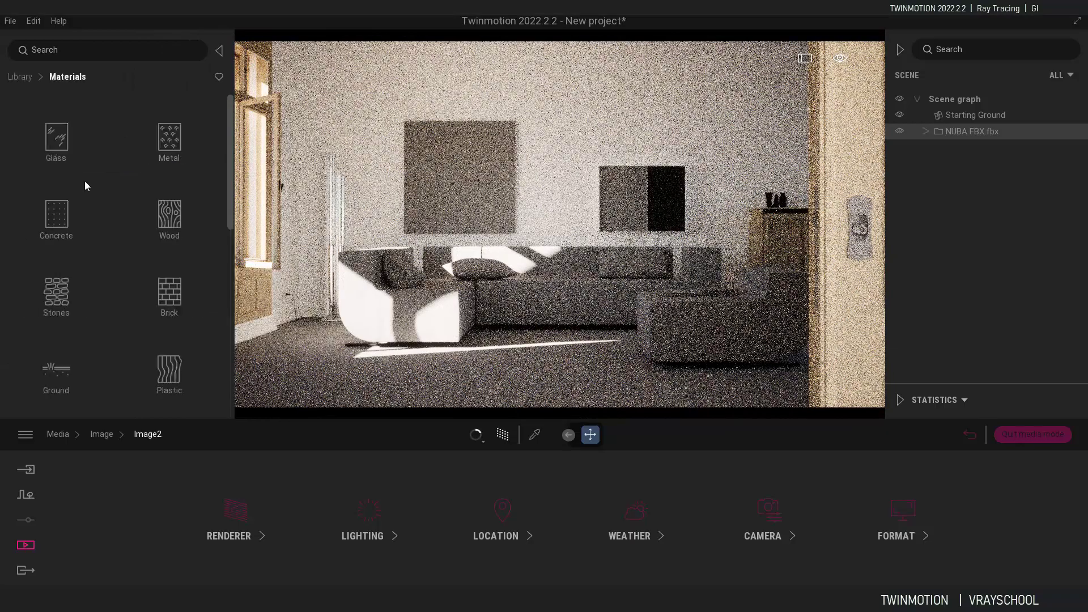
{"action": "left_click", "coordinate": [63, 142]}
{"action": "left_click_drag", "start_coordinate": [338, 230], "coordinate": [331, 238]}
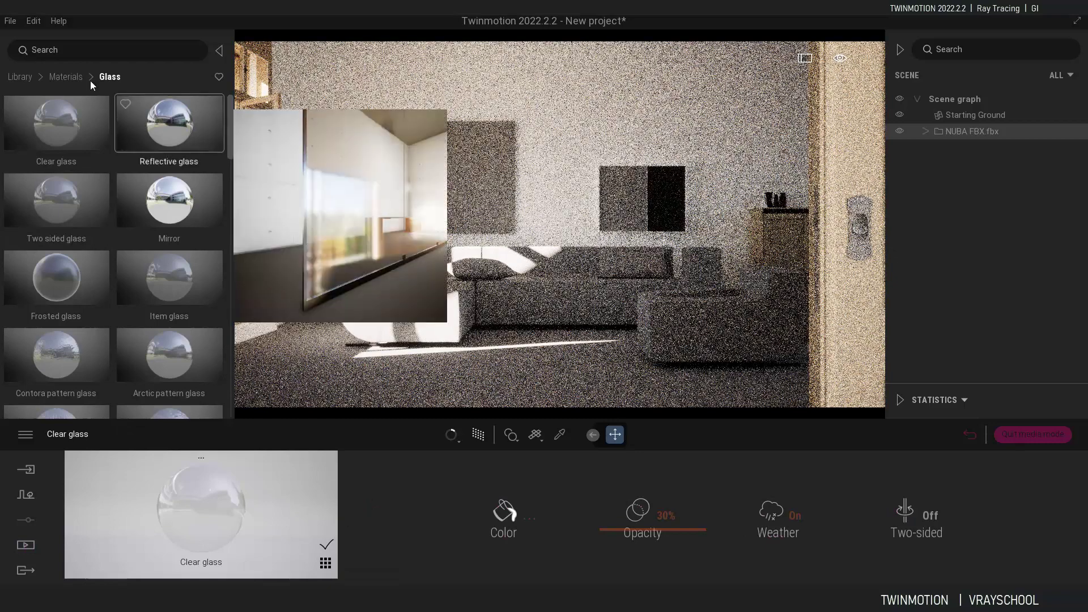
Step: Browse to the Plastic materials and apply 3D wall 02 to the large square picture above the sofa
{"action": "left_click", "coordinate": [70, 79]}
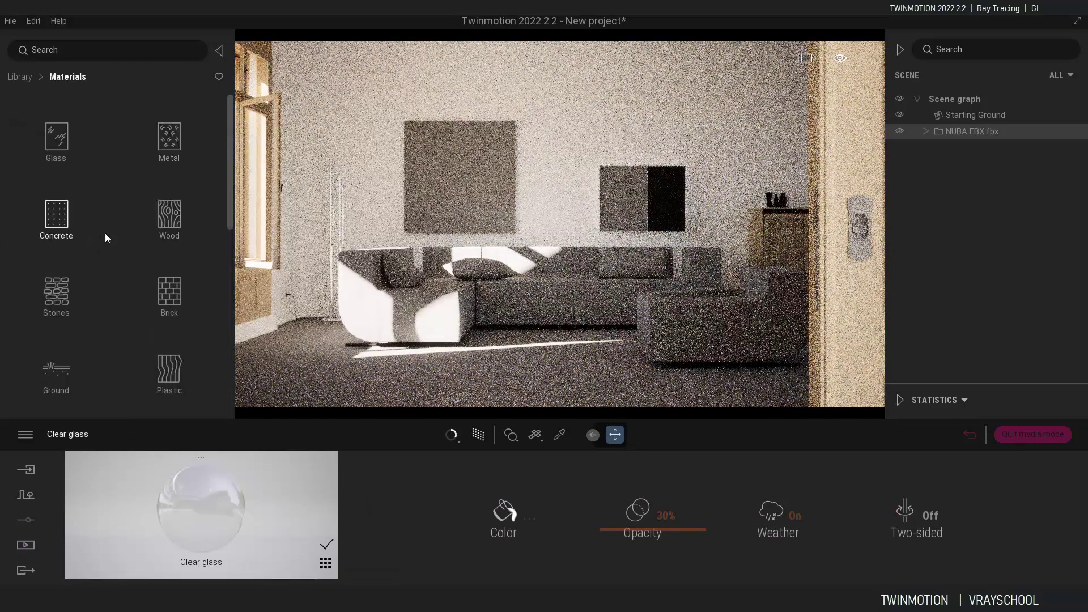
{"action": "scroll", "coordinate": [229, 238], "scroll_direction": "down", "scroll_amount": 3}
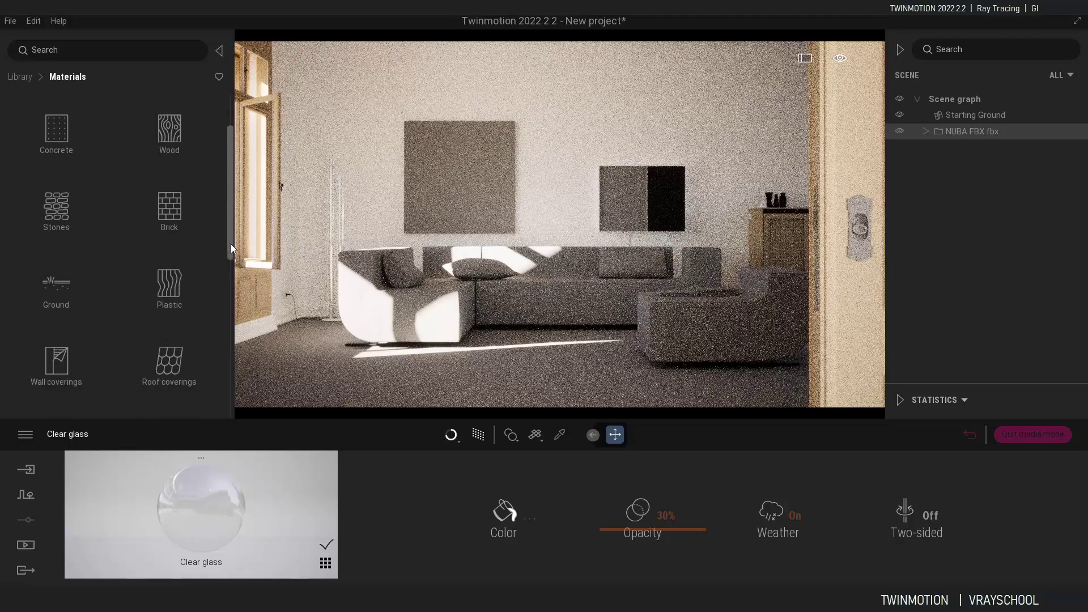
{"action": "left_click", "coordinate": [170, 286]}
{"action": "left_click_drag", "start_coordinate": [294, 161], "coordinate": [475, 189]}
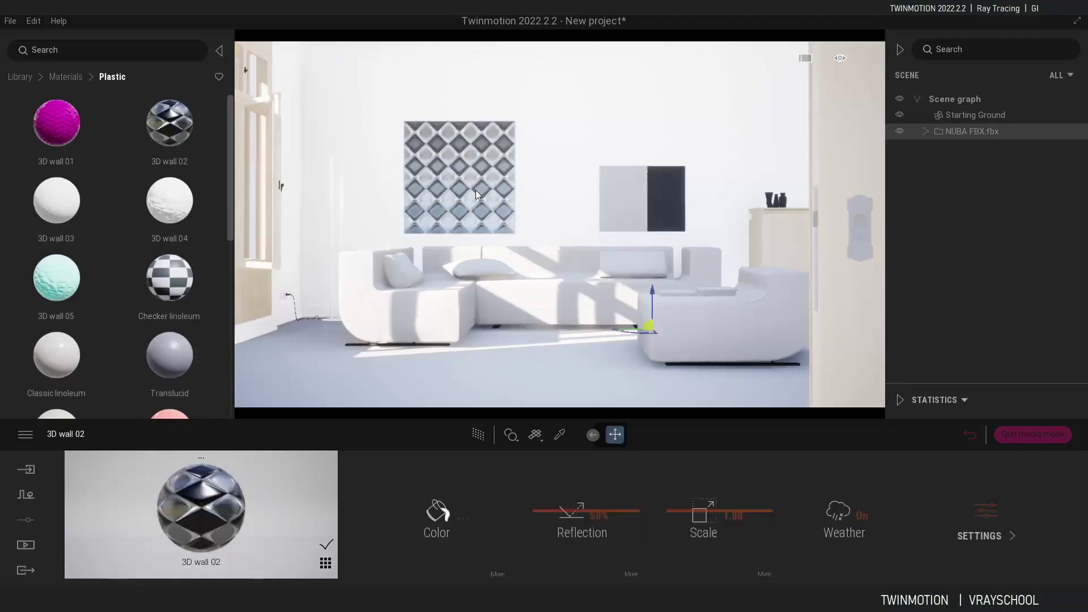
Step: Apply Checker linoleum to the small picture's black half, and 3D wall 05, replaced by 3D wall 04, to its grey half
{"action": "left_click_drag", "start_coordinate": [170, 278], "coordinate": [664, 194]}
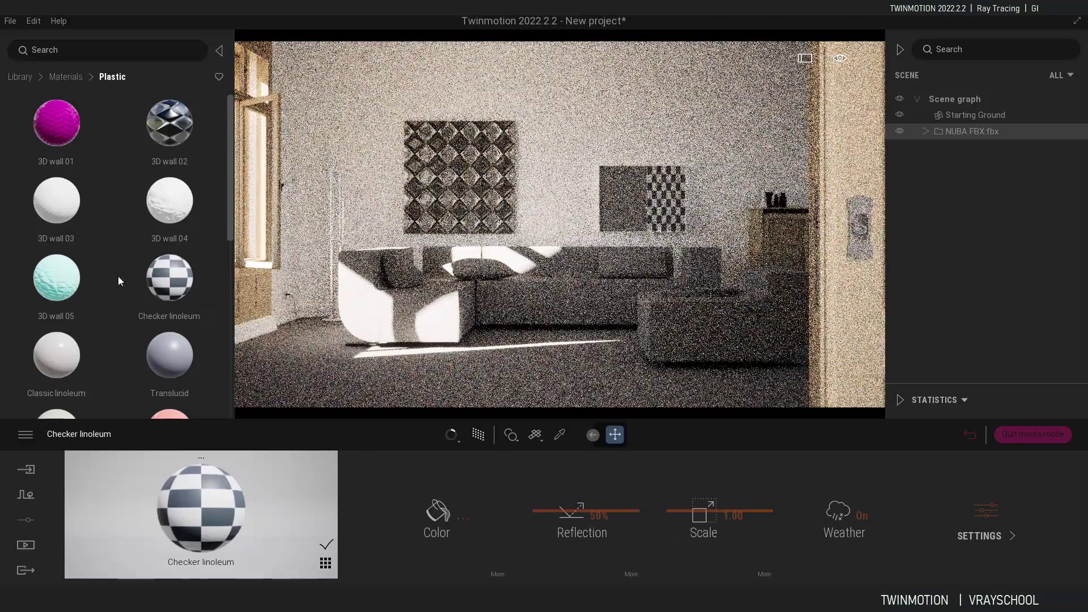
{"action": "left_click_drag", "start_coordinate": [56, 278], "coordinate": [646, 210]}
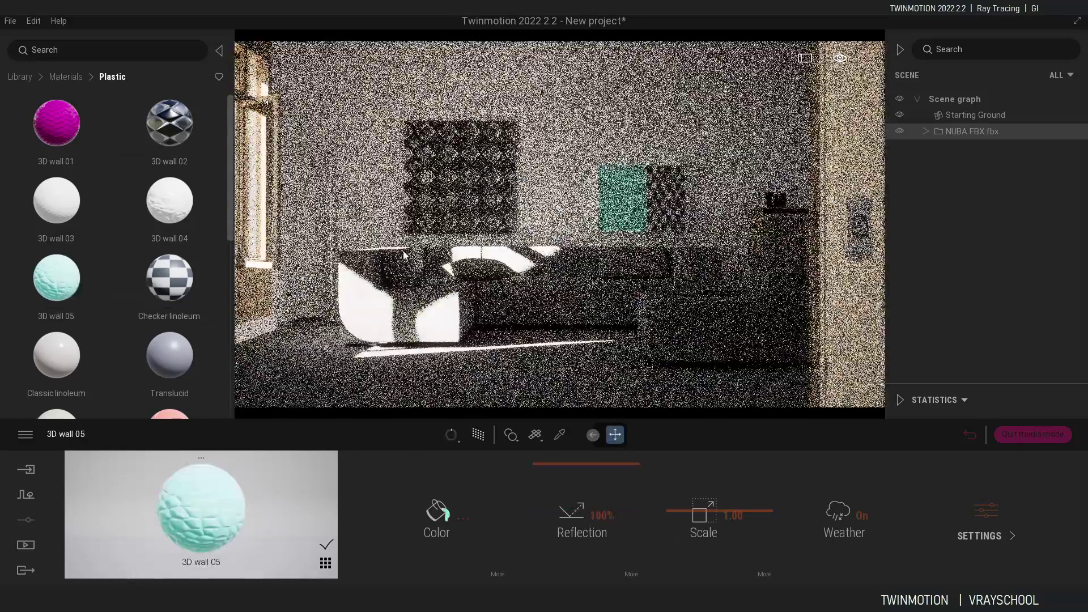
{"action": "left_click_drag", "start_coordinate": [164, 202], "coordinate": [631, 194]}
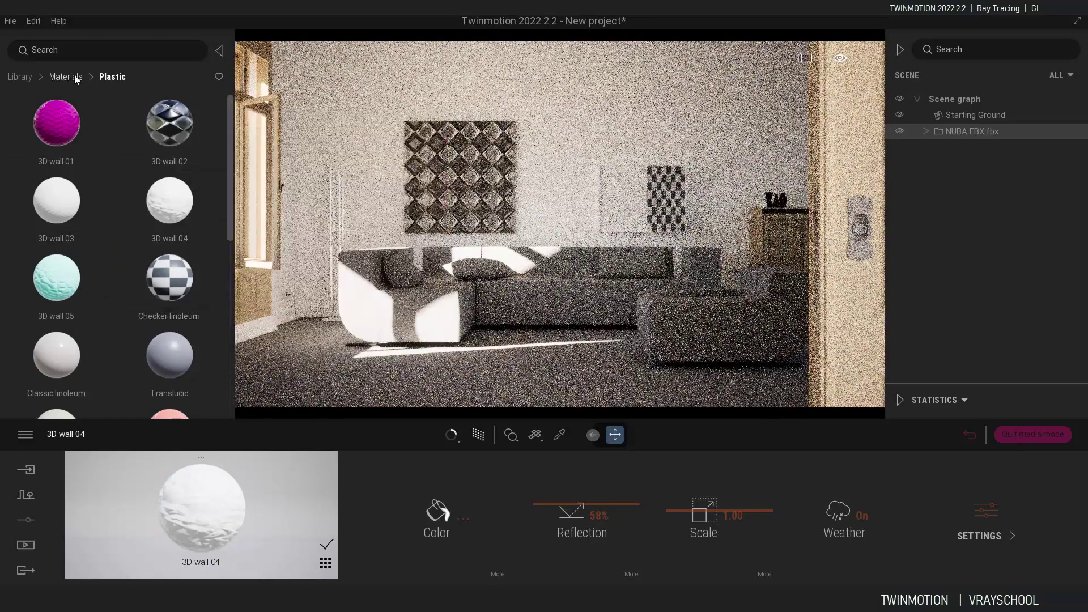
Step: Browse to the Wood materials and apply Paneling 01 to the wooden window frame
{"action": "left_click", "coordinate": [68, 77]}
{"action": "left_click", "coordinate": [170, 133]}
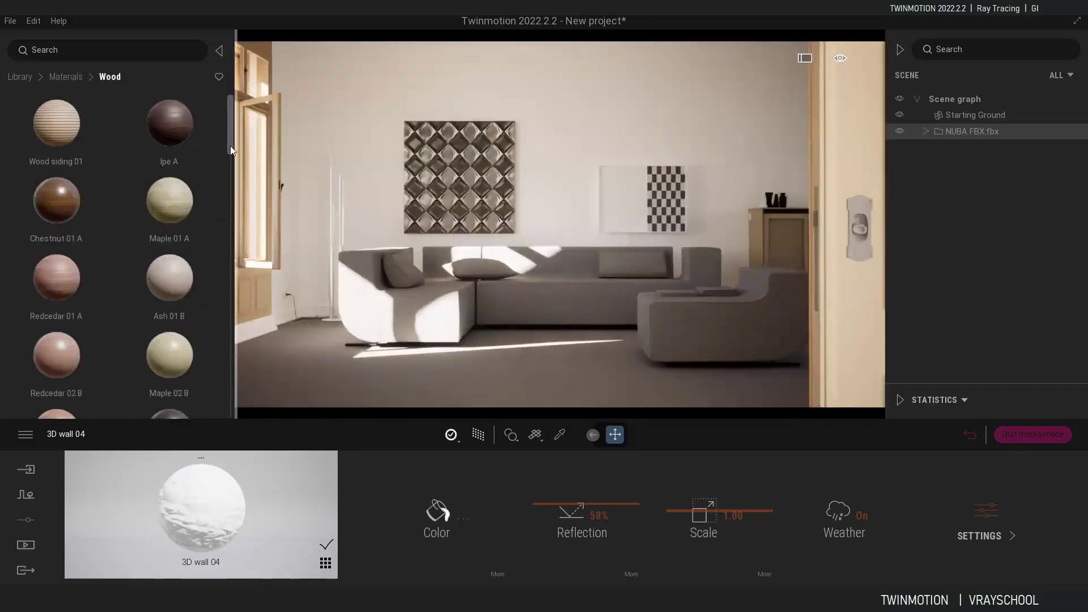
{"action": "scroll", "coordinate": [210, 295], "scroll_direction": "down", "scroll_amount": 15}
{"action": "scroll", "coordinate": [200, 374], "scroll_direction": "down", "scroll_amount": 8}
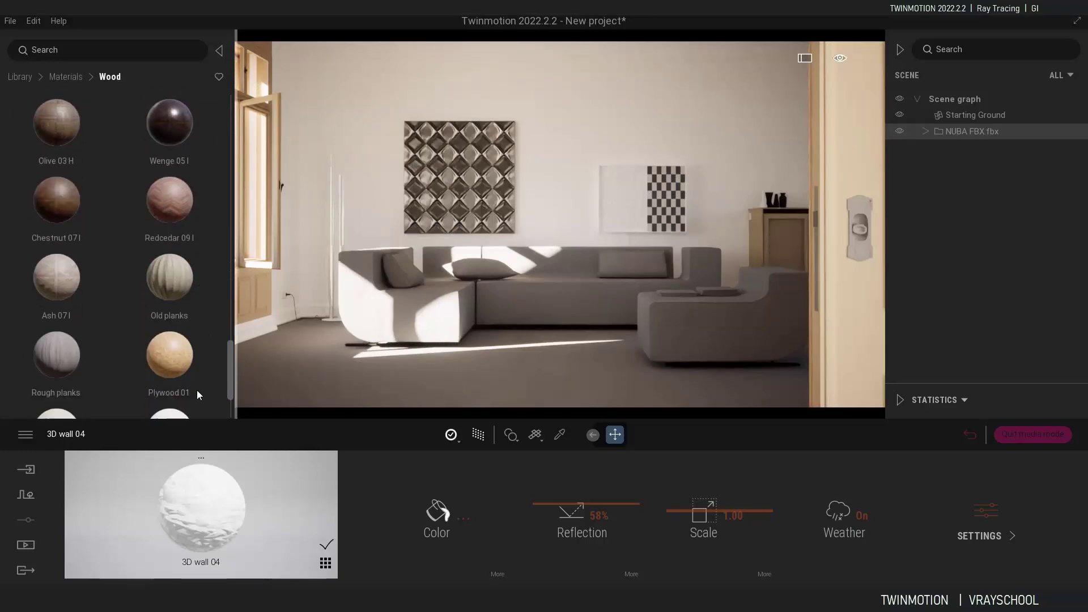
{"action": "left_click_drag", "start_coordinate": [172, 300], "coordinate": [267, 285]}
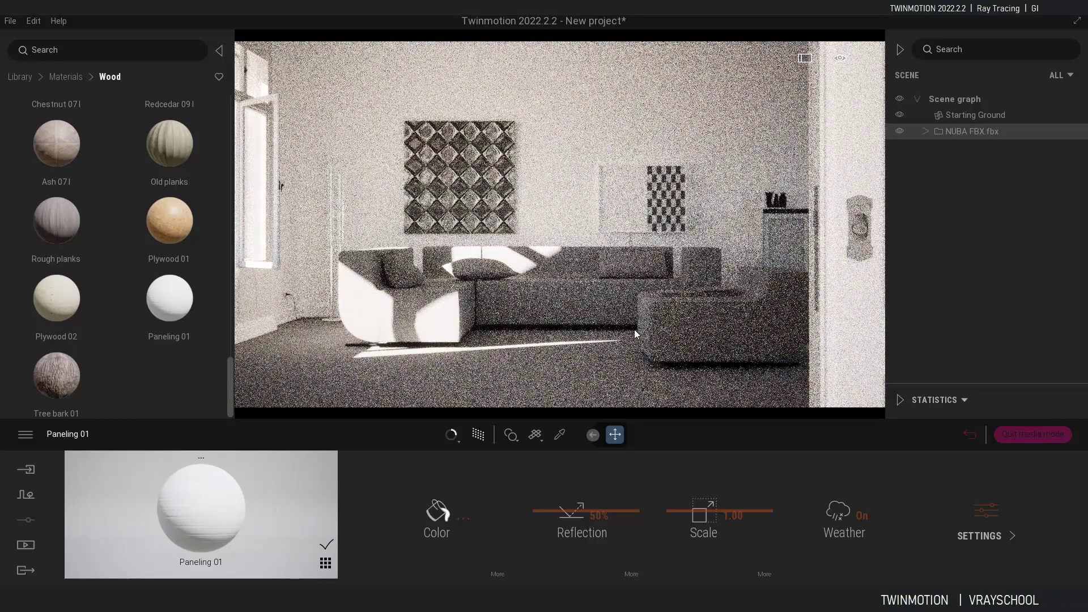
Step: Apply Plywood 01 to the room's floor and replace it with Oak 04 G
{"action": "left_click_drag", "start_coordinate": [177, 226], "coordinate": [437, 380]}
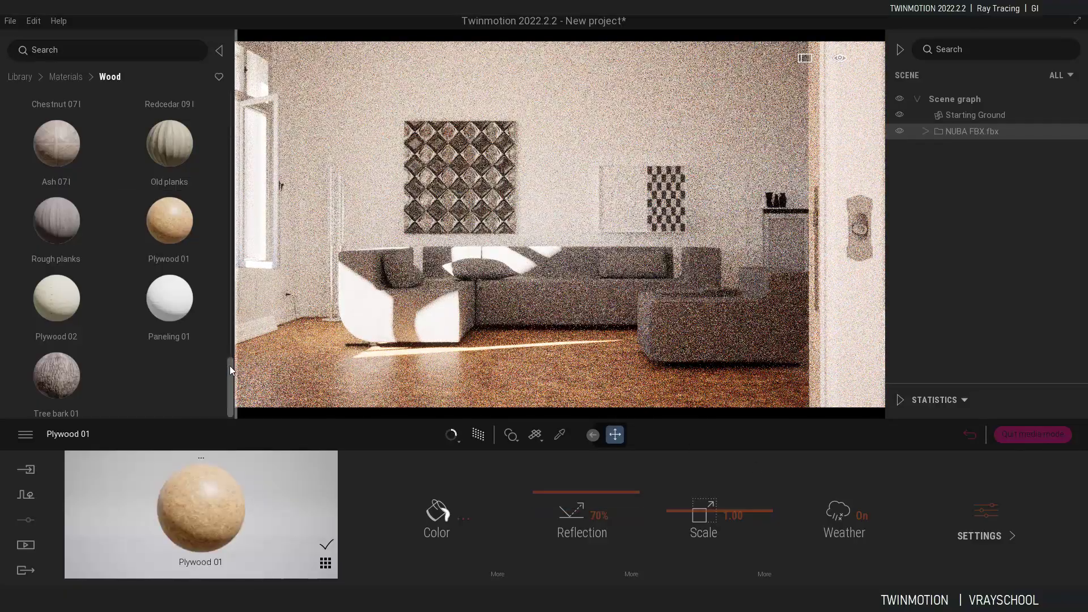
{"action": "left_click_drag", "start_coordinate": [230, 365], "coordinate": [232, 281]}
{"action": "left_click_drag", "start_coordinate": [416, 378], "coordinate": [418, 378]}
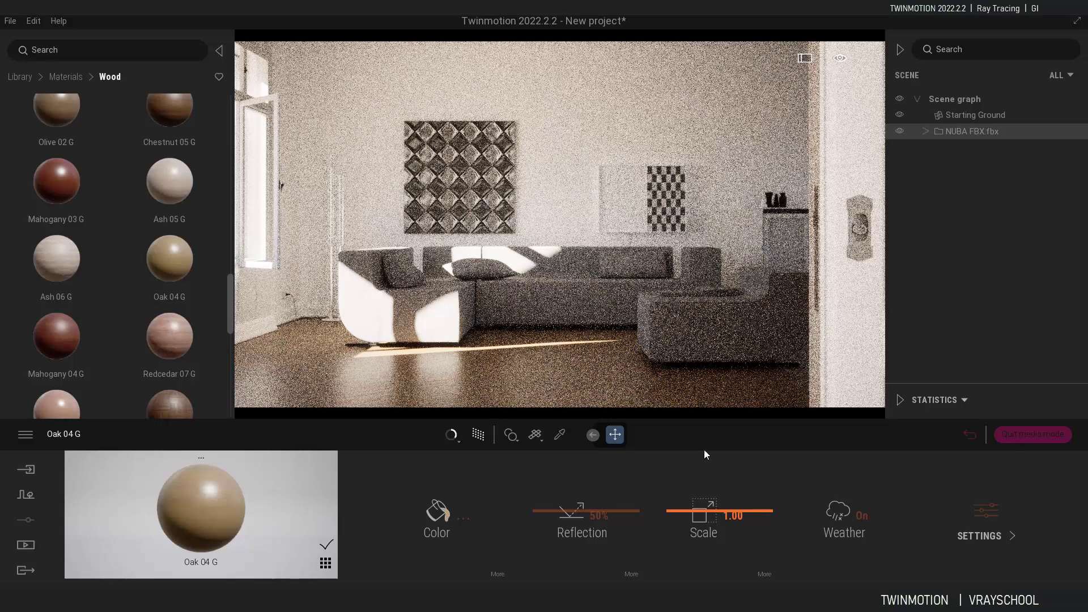
Step: Browse to the Metal materials and apply Chrome to the sofa's legs
{"action": "left_click", "coordinate": [67, 76]}
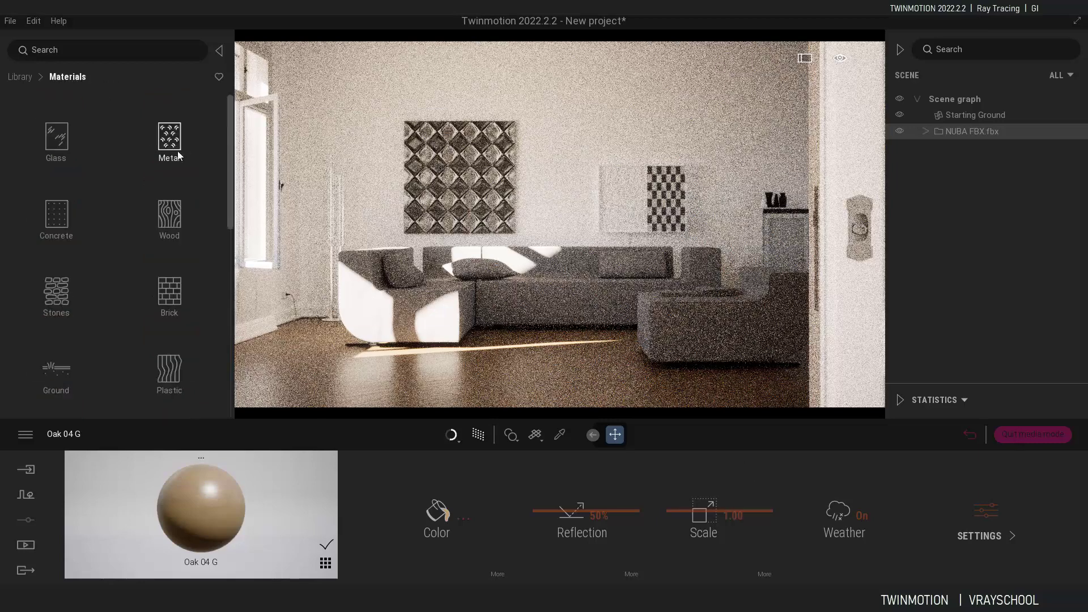
{"action": "left_click", "coordinate": [178, 156]}
{"action": "left_click_drag", "start_coordinate": [160, 276], "coordinate": [362, 348]}
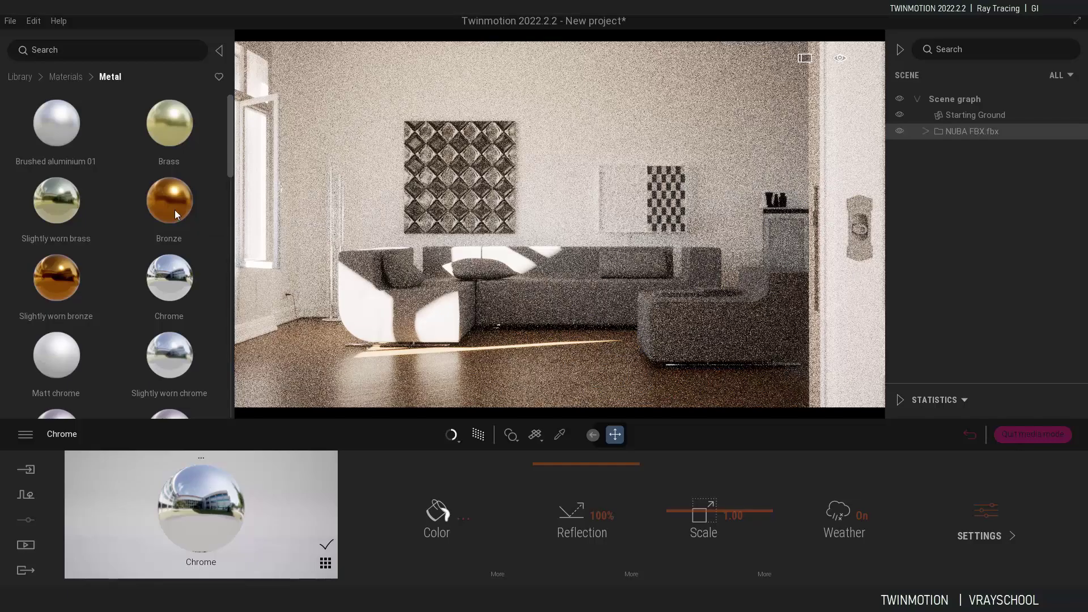
Step: Try Bronze on the door fitting, and apply Slightly worn bronze to its plate and handle
{"action": "left_click_drag", "start_coordinate": [175, 214], "coordinate": [855, 241]}
{"action": "left_click_drag", "start_coordinate": [68, 282], "coordinate": [860, 233]}
{"action": "mouse_move", "coordinate": [71, 282]}
{"action": "left_mouse_down"}
{"action": "mouse_move", "coordinate": [894, 212]}
{"action": "mouse_move", "coordinate": [862, 250]}
{"action": "left_mouse_up"}
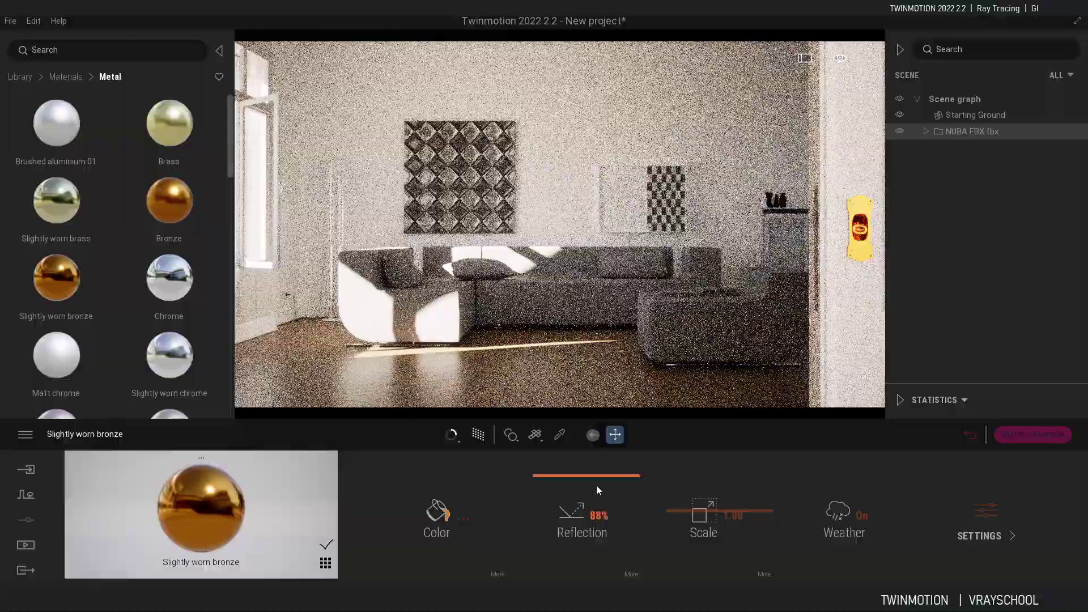
Step: Set the reflection of the door fitting's Slightly worn bronze materials to 11% and 25%, and turn the Path Tracer back on
{"action": "left_click_drag", "start_coordinate": [600, 480], "coordinate": [596, 549]}
{"action": "mouse_move", "coordinate": [187, 329]}
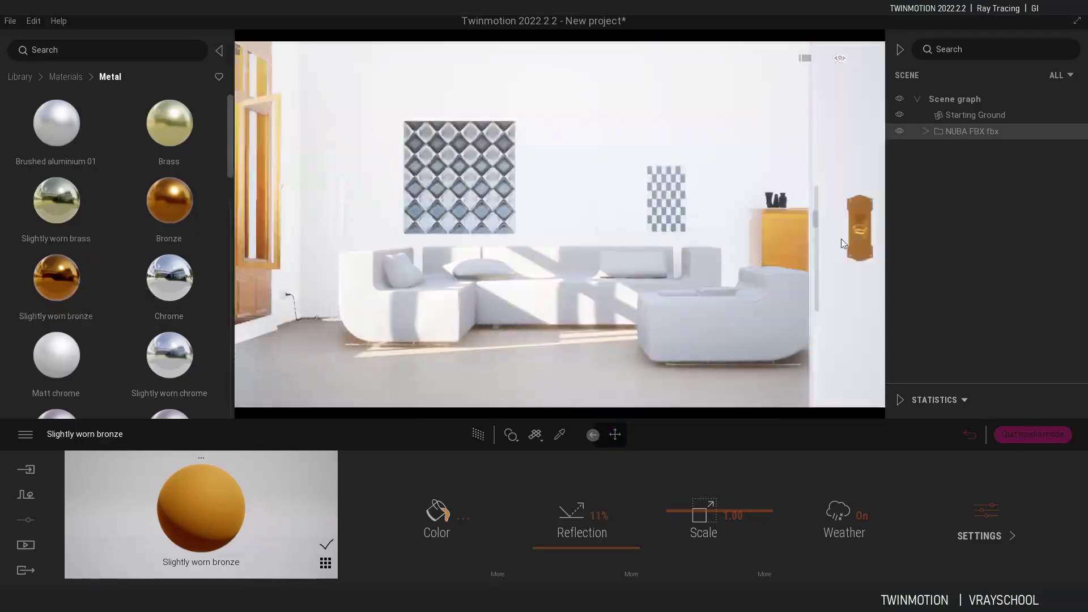
{"action": "left_click_drag", "start_coordinate": [841, 240], "coordinate": [862, 232]}
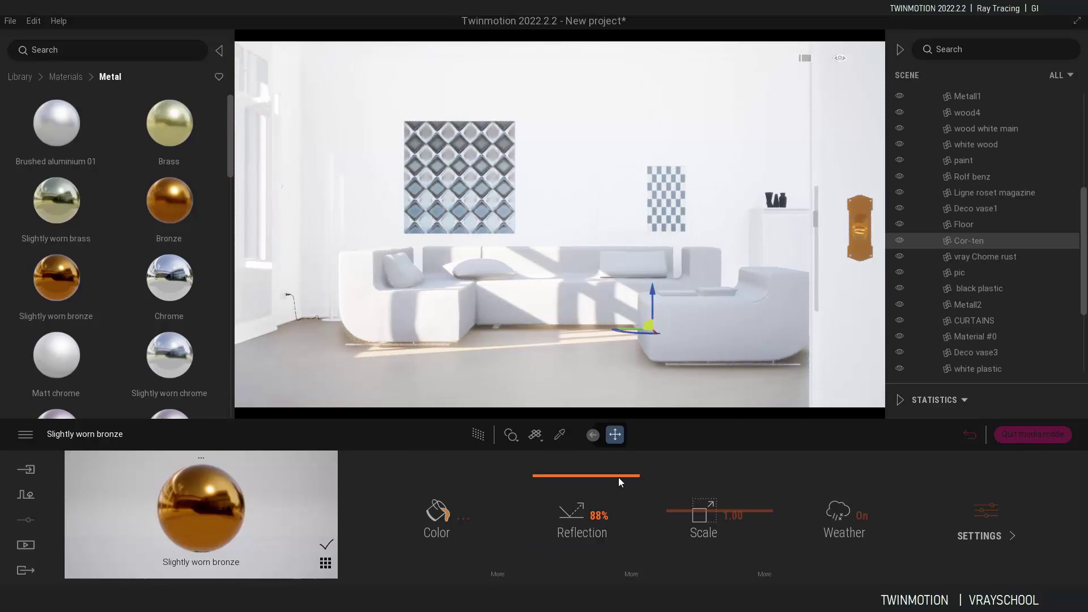
{"action": "left_click_drag", "start_coordinate": [619, 480], "coordinate": [614, 536]}
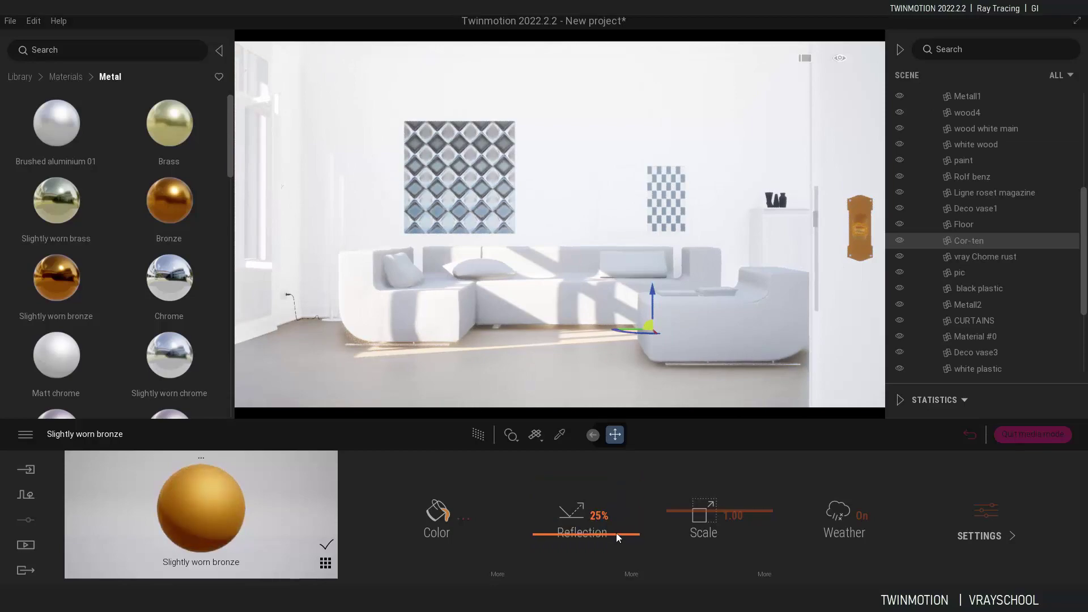
{"action": "left_click", "coordinate": [478, 435]}
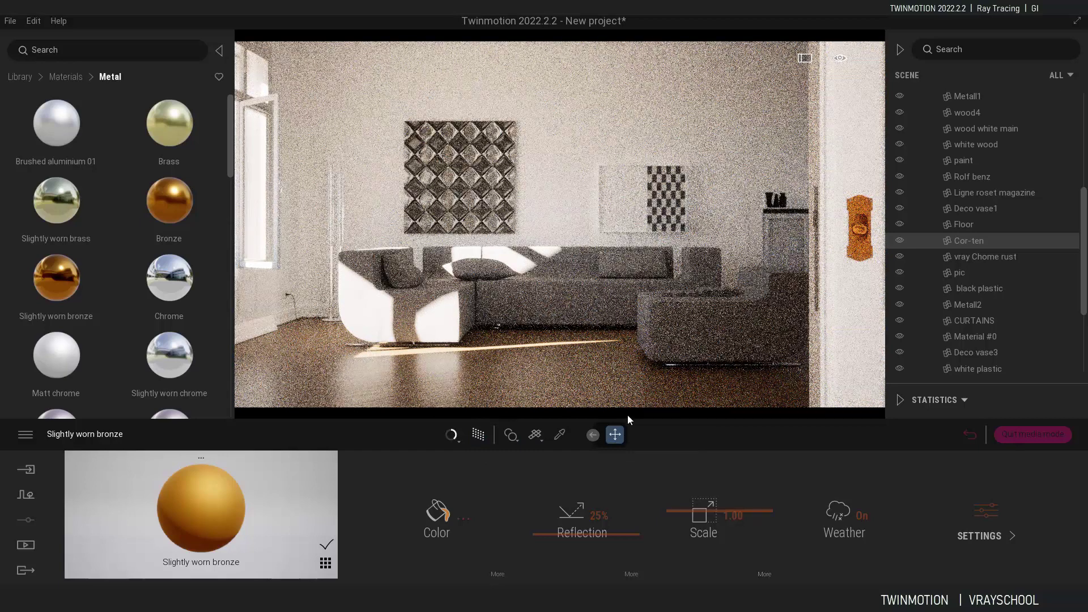
Step: Browse to the Fabric materials and apply Carpet wool laos 03 to the sofa
{"action": "left_click", "coordinate": [73, 77]}
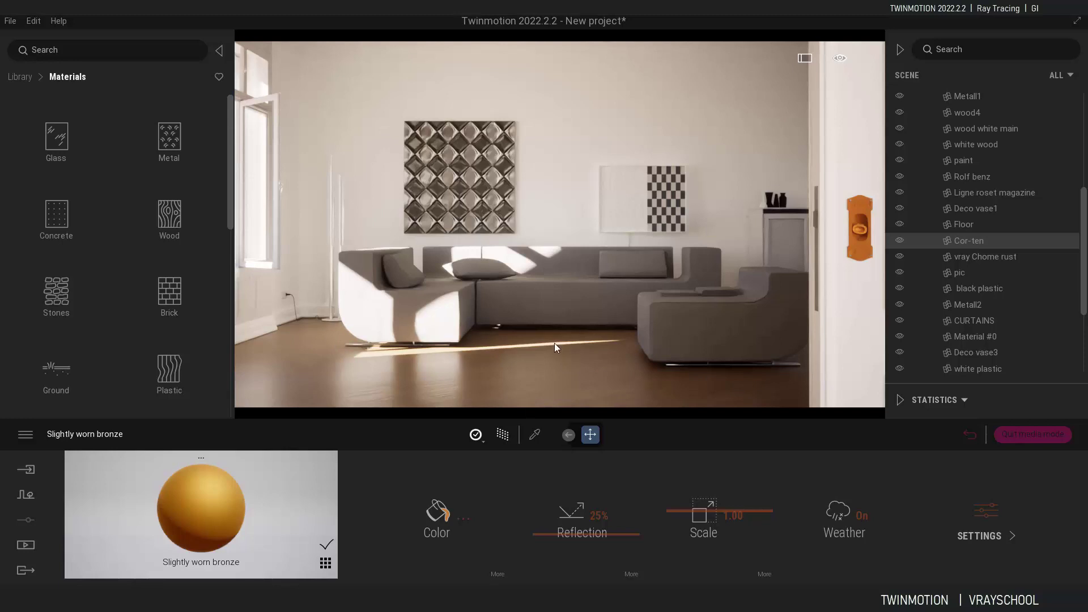
{"action": "left_click", "coordinate": [22, 78]}
{"action": "left_click", "coordinate": [56, 140]}
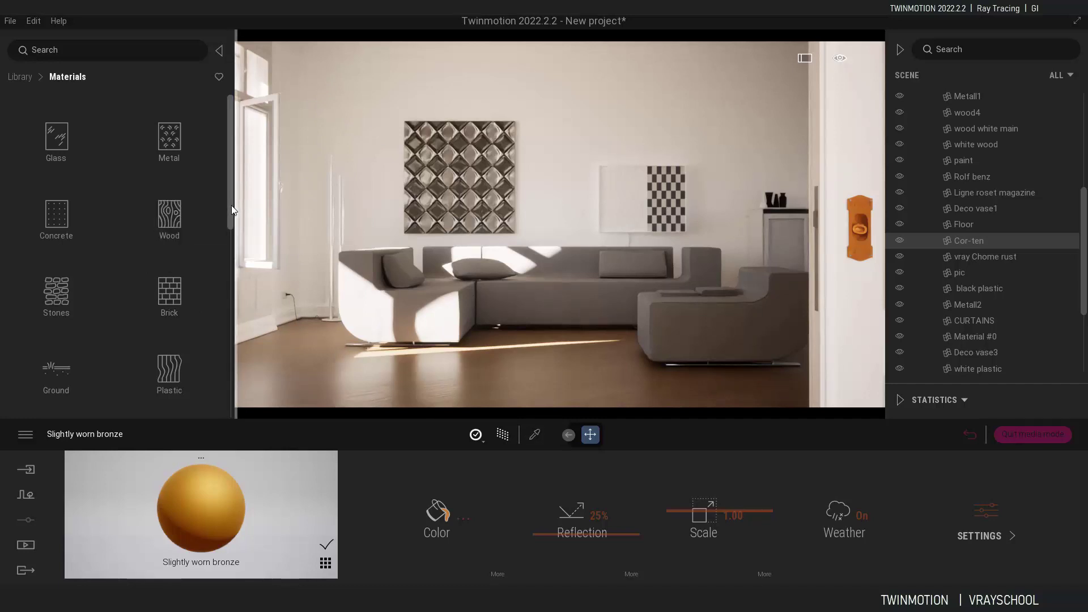
{"action": "scroll", "coordinate": [71, 304], "scroll_direction": "down", "scroll_amount": 1}
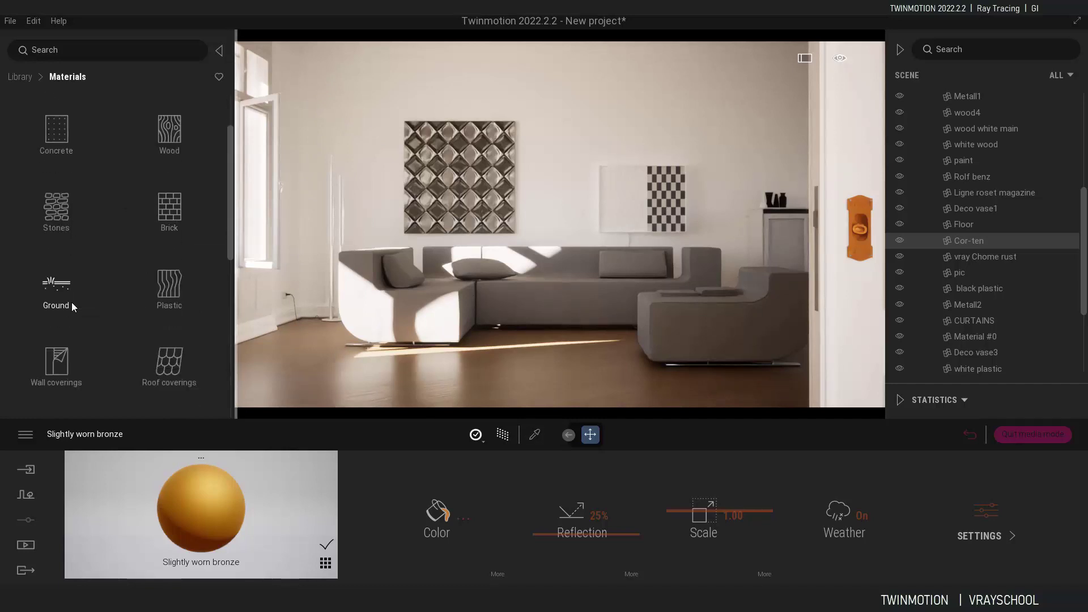
{"action": "scroll", "coordinate": [69, 303], "scroll_direction": "down", "scroll_amount": 2}
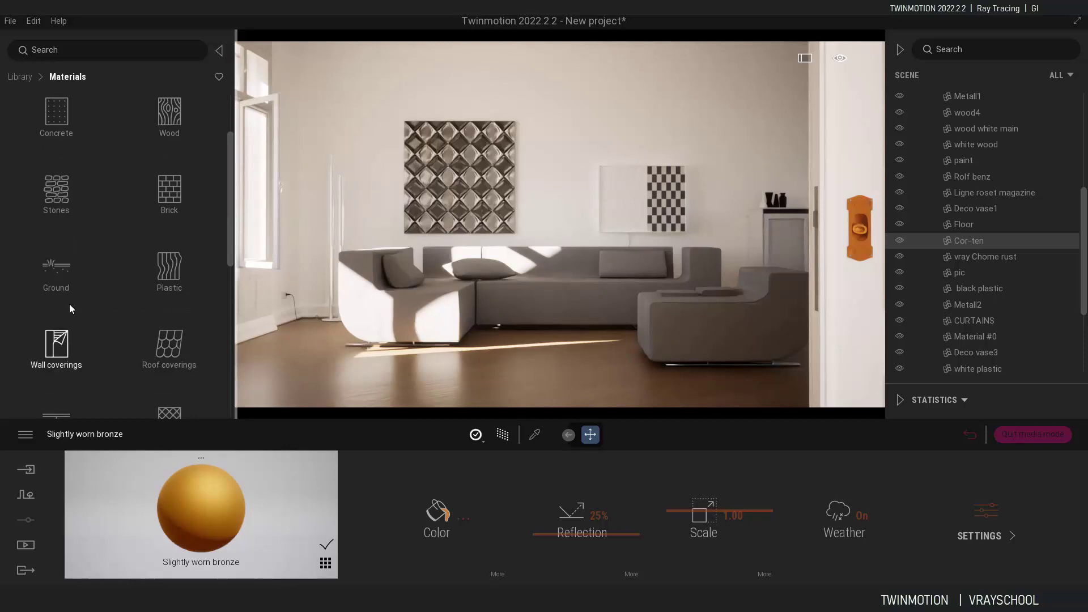
{"action": "scroll", "coordinate": [69, 304], "scroll_direction": "down", "scroll_amount": 3}
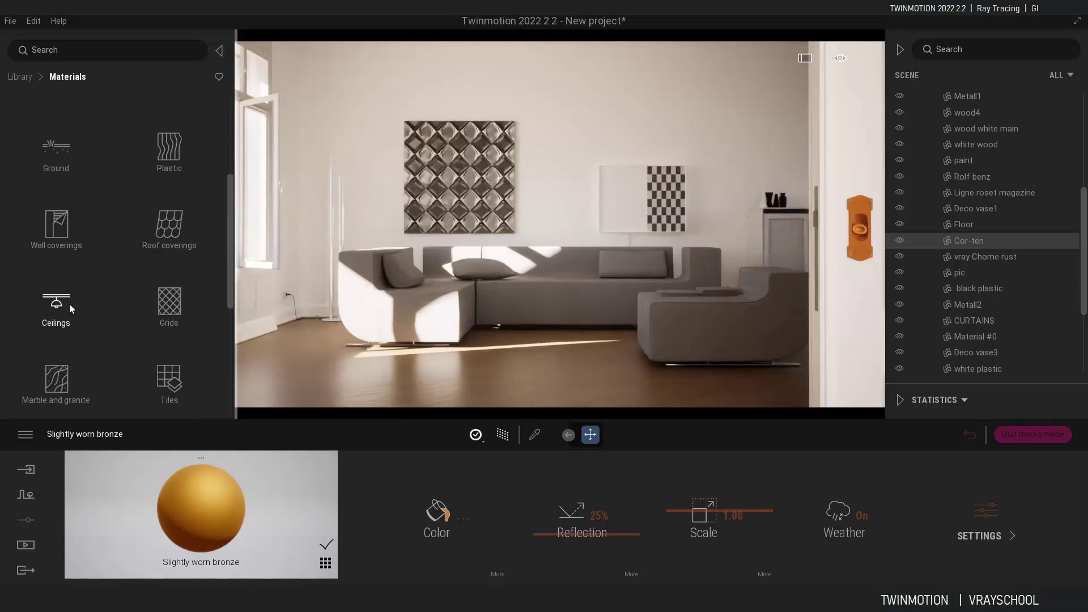
{"action": "left_click", "coordinate": [59, 333]}
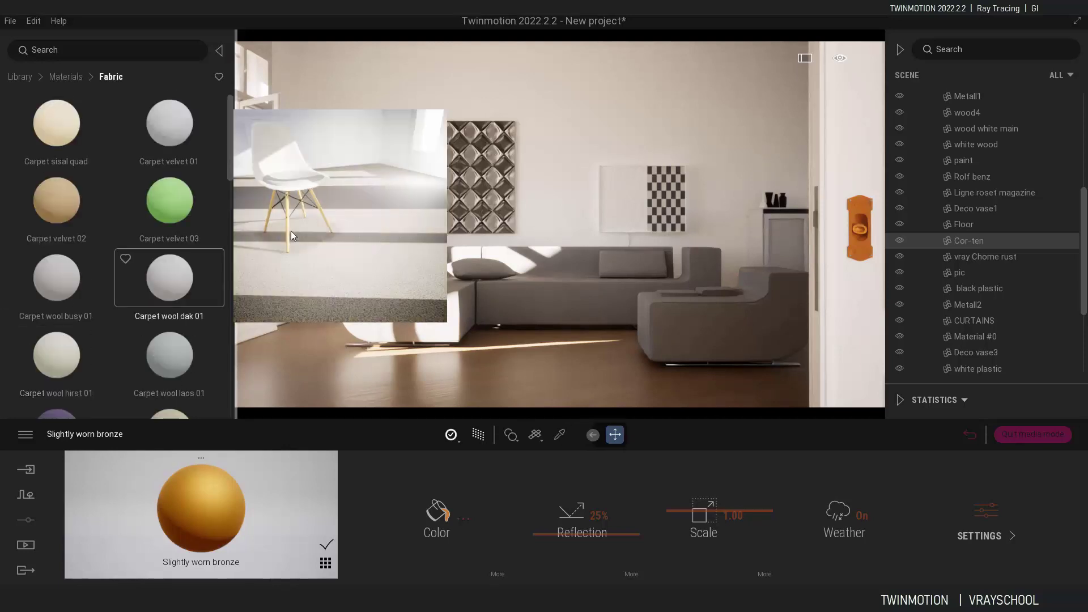
{"action": "left_click_drag", "start_coordinate": [233, 147], "coordinate": [456, 306]}
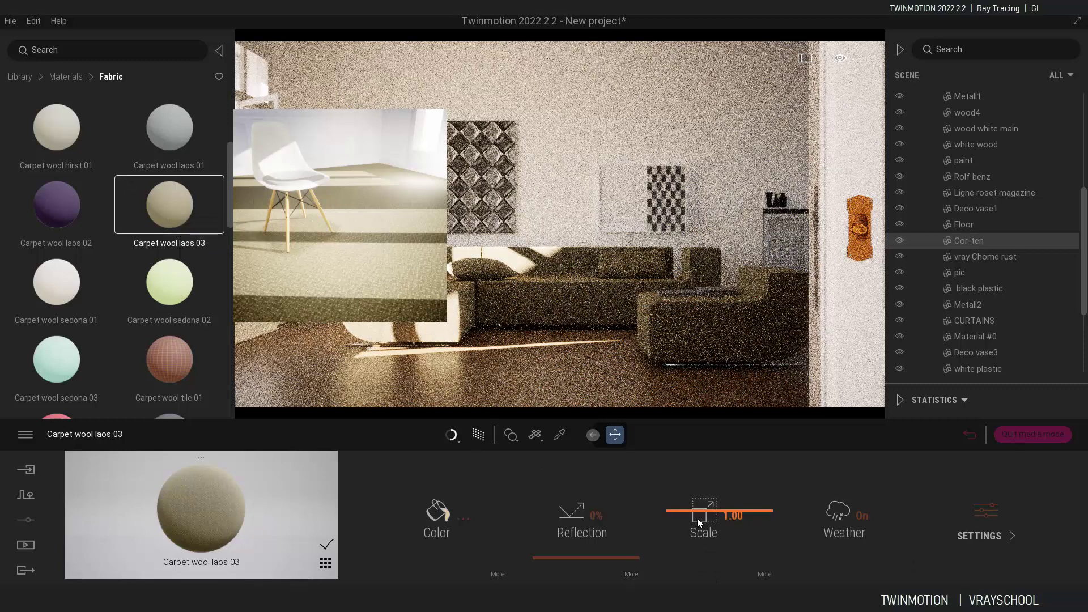
Step: Set the sofa fabric's scale to 10.00 and its color to the light beige E1D9C9
{"action": "left_click_drag", "start_coordinate": [703, 509], "coordinate": [830, 475]}
{"action": "left_click", "coordinate": [464, 517]}
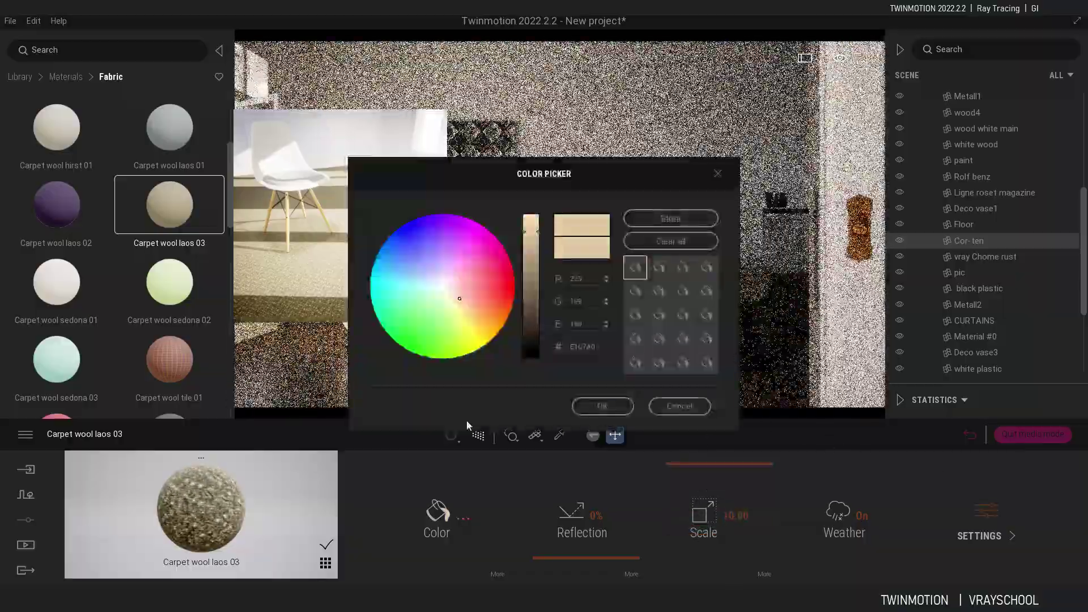
{"action": "left_click", "coordinate": [448, 291]}
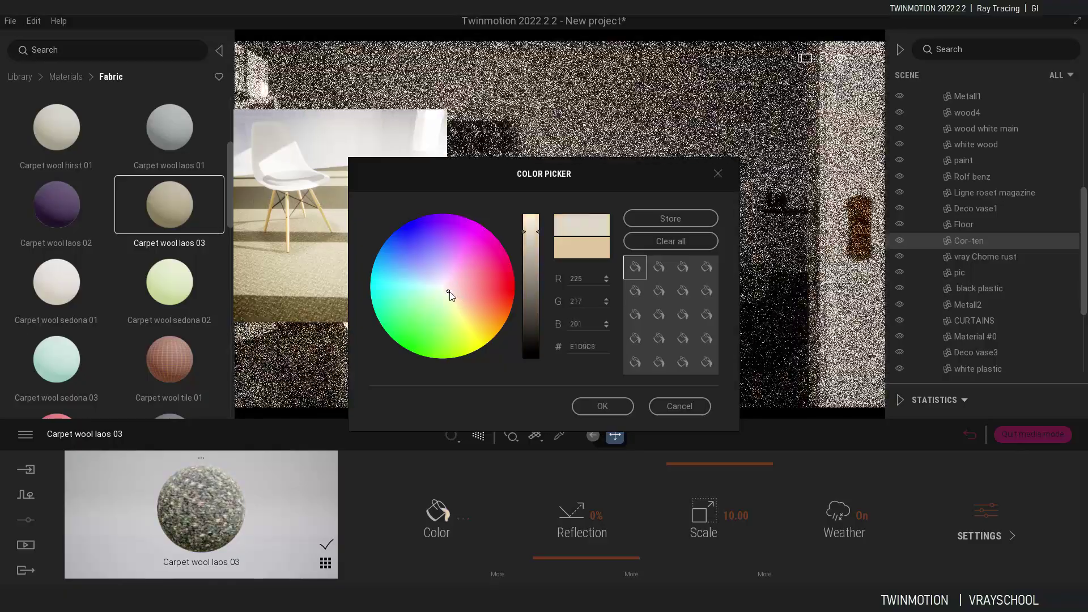
{"action": "left_click", "coordinate": [605, 406]}
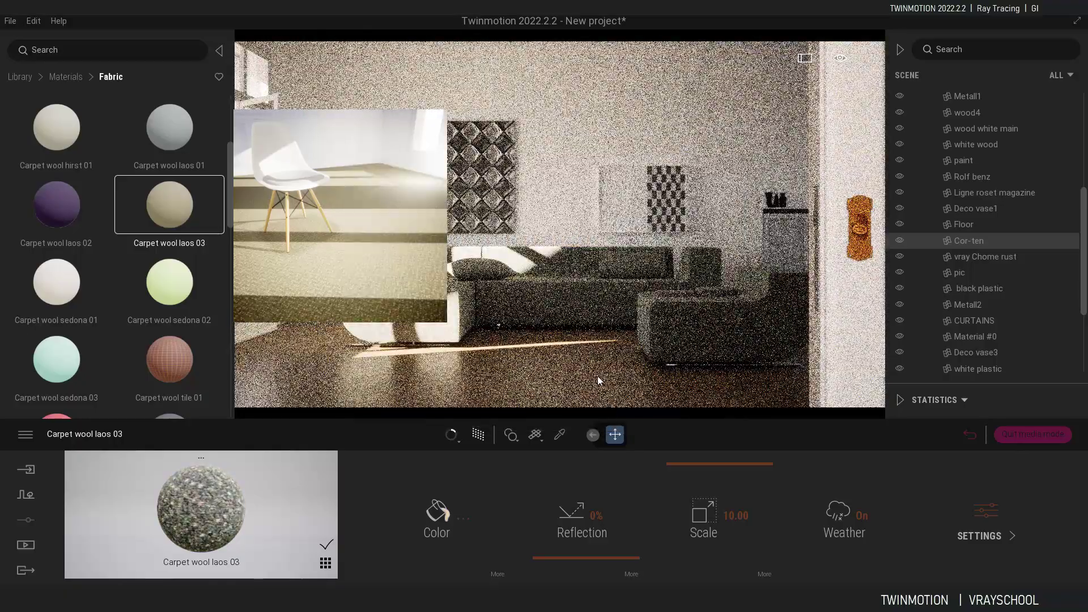
Step: Set the sofa fabric's bump to 98% and adjust the brightness of its color
{"action": "left_click", "coordinate": [988, 518]}
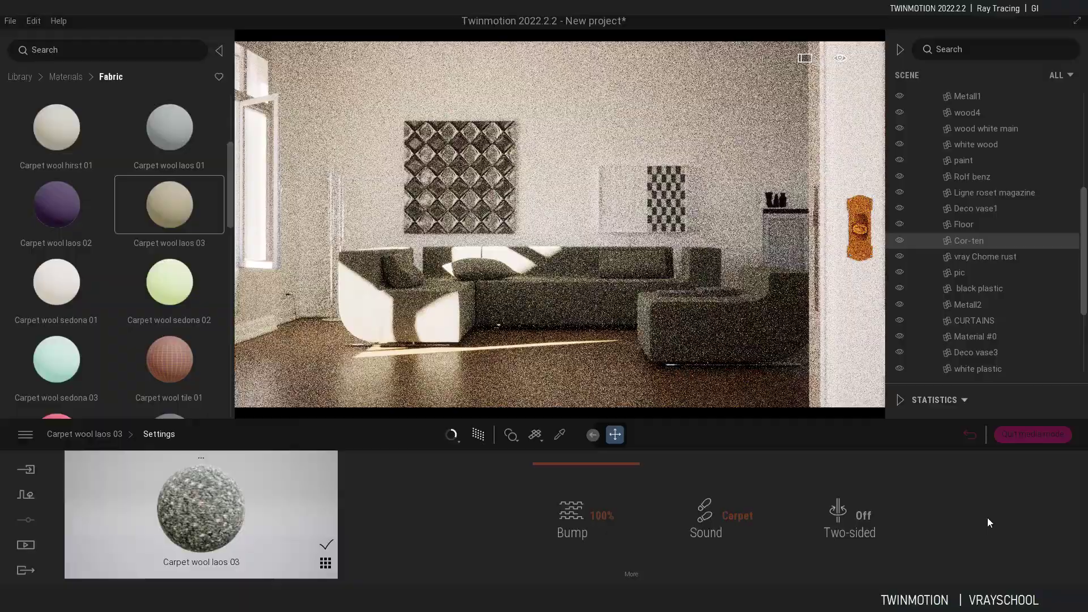
{"action": "left_click", "coordinate": [618, 467]}
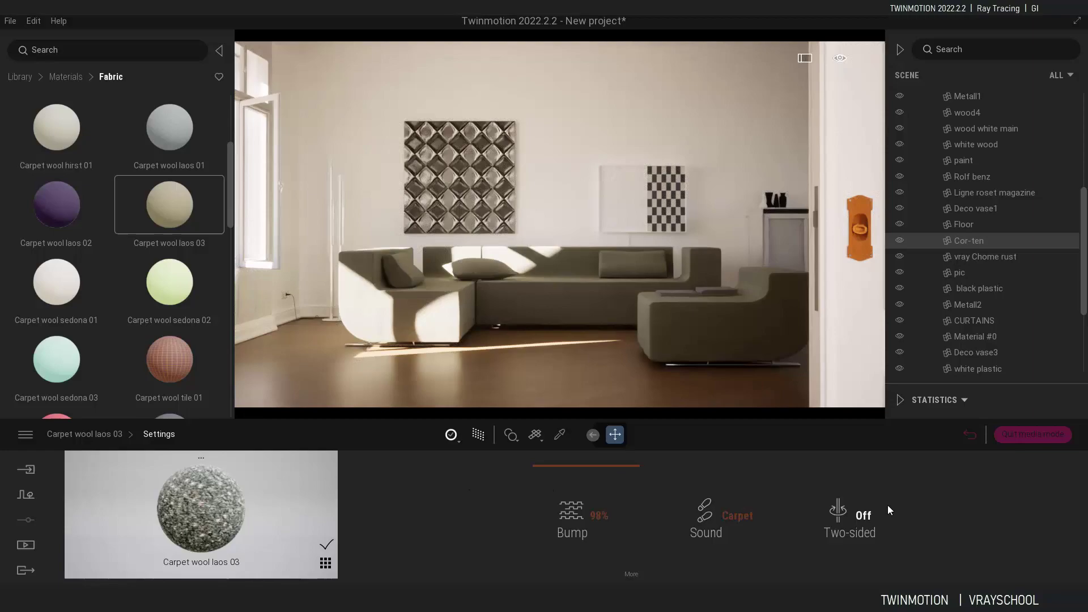
{"action": "left_click", "coordinate": [113, 433]}
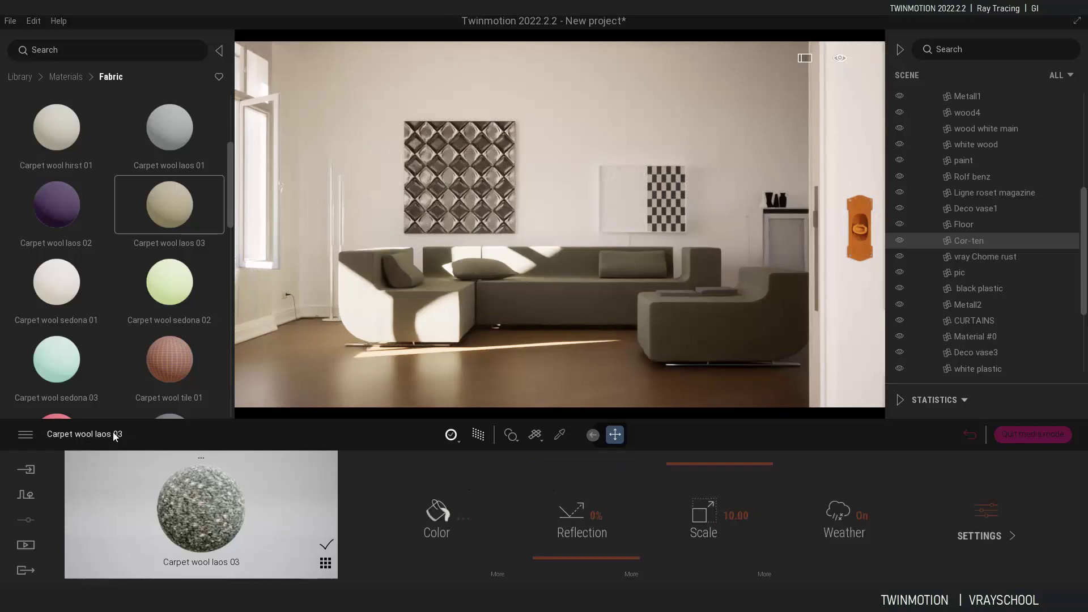
{"action": "left_click", "coordinate": [461, 520]}
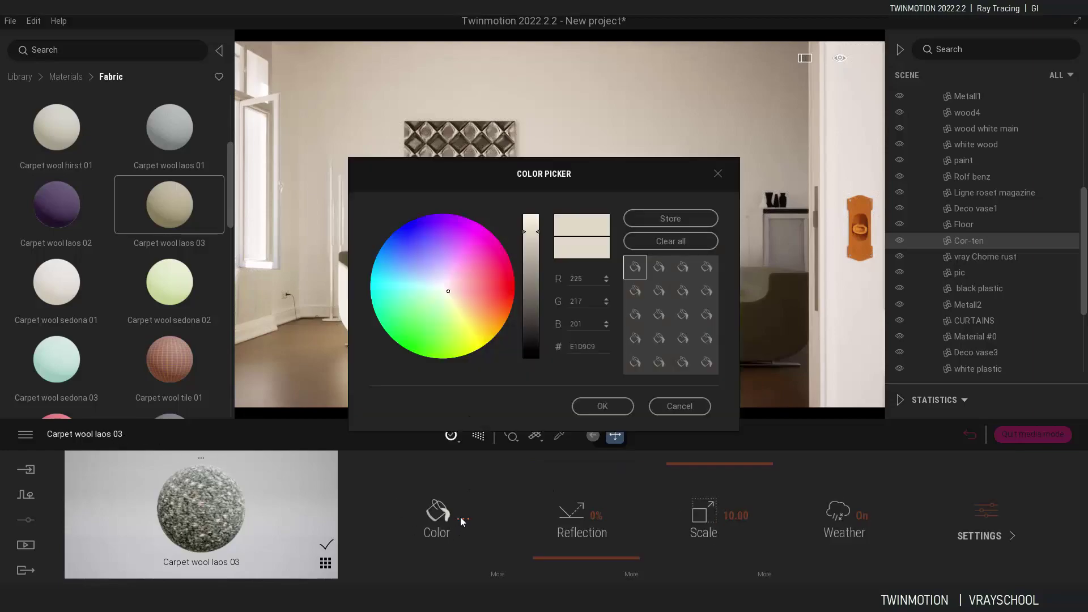
{"action": "left_click", "coordinate": [539, 234]}
{"action": "left_click", "coordinate": [602, 406]}
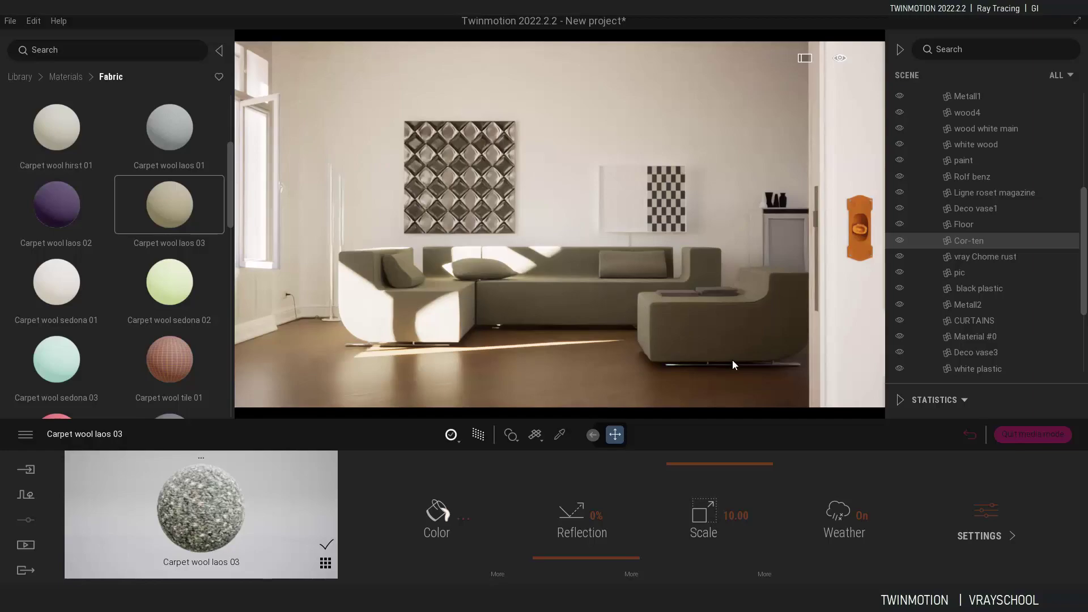
Step: Compare the Path Tracer preview at Medium and Low quality, and return it to High
{"action": "left_click", "coordinate": [457, 440]}
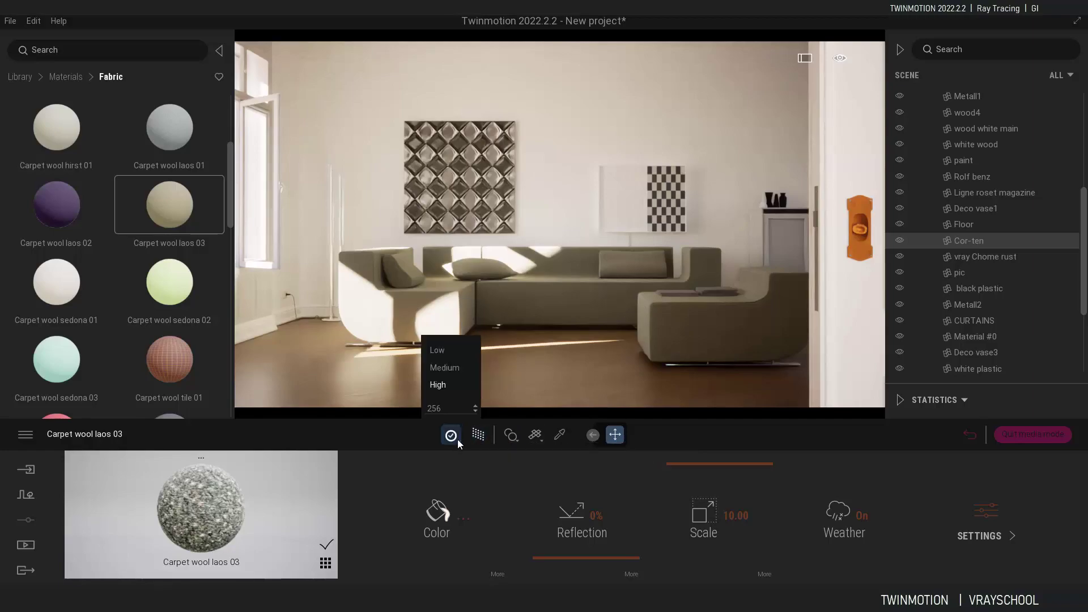
{"action": "left_click", "coordinate": [453, 375]}
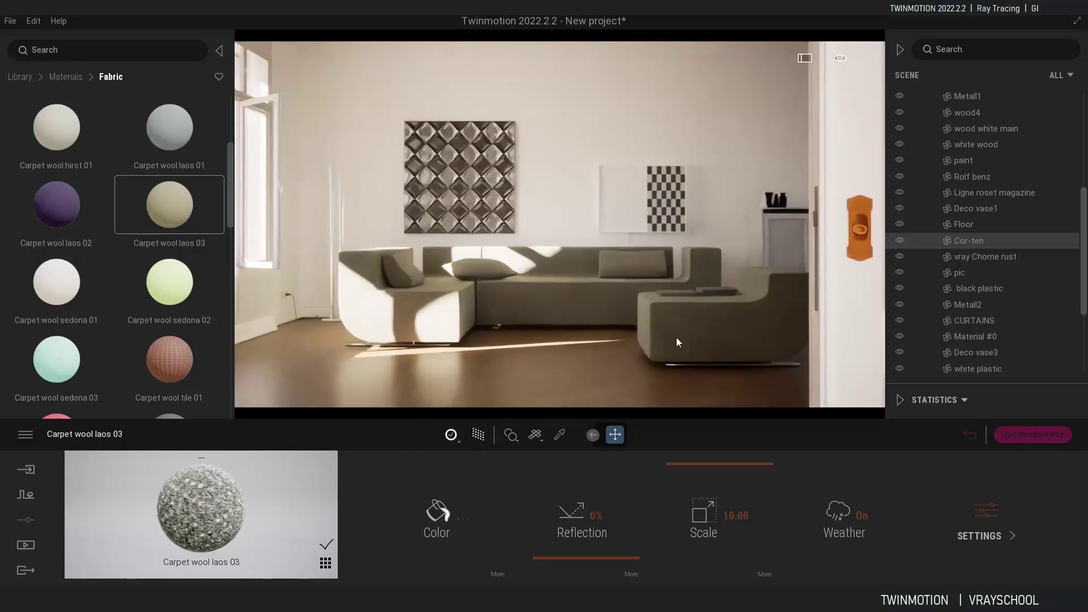
{"action": "left_click", "coordinate": [456, 435]}
{"action": "left_click", "coordinate": [447, 350]}
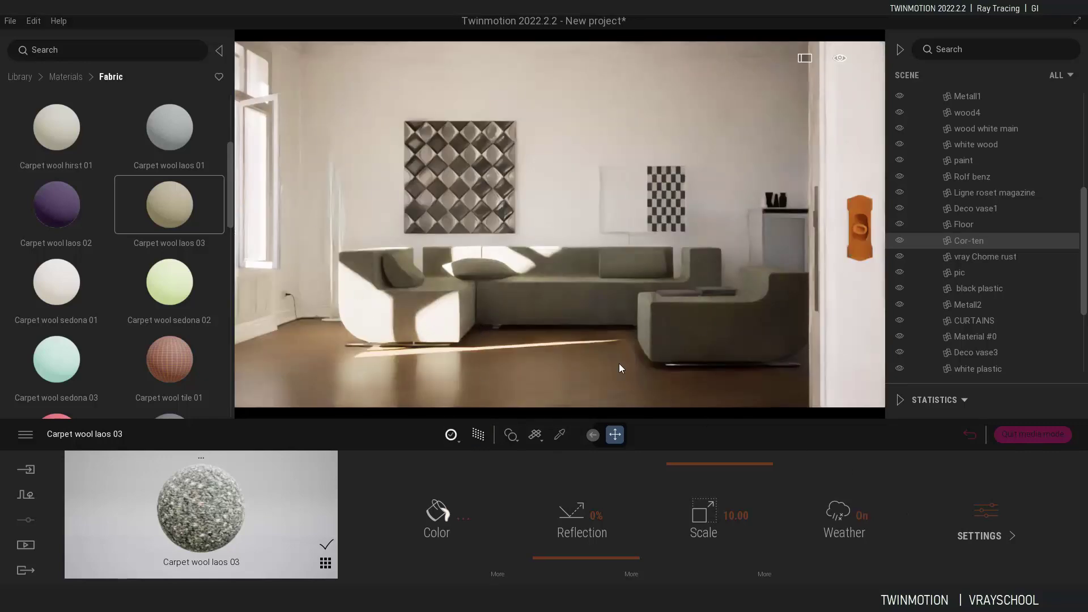
{"action": "left_click", "coordinate": [454, 441]}
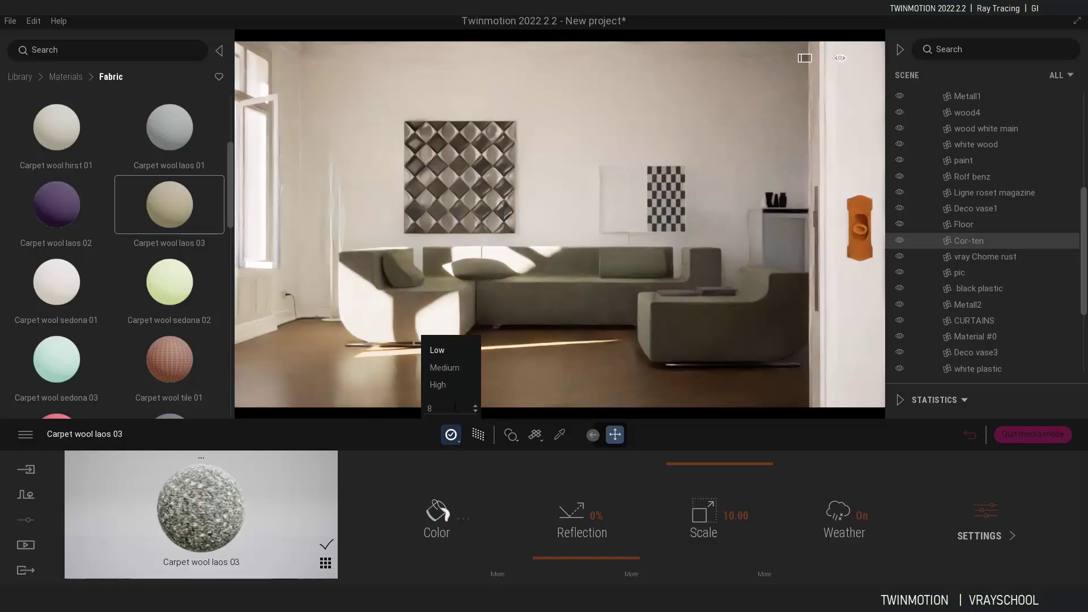
{"action": "left_click", "coordinate": [440, 386]}
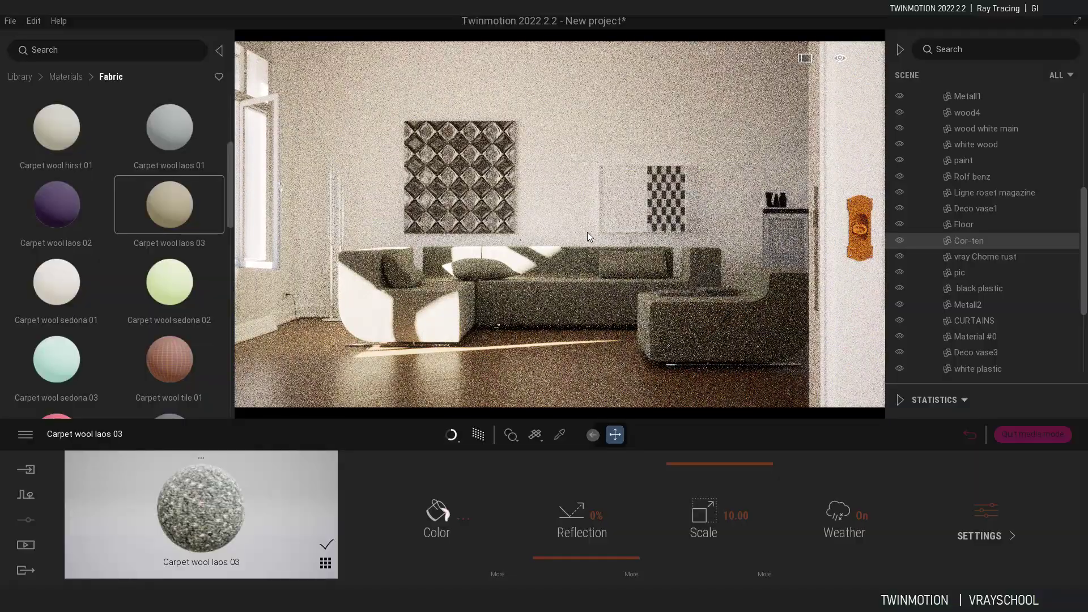
Step: Move over to the cabinet beside the sofa, select the rightmost dark vase on it and focus the view on that vase
{"action": "key", "text": "w"}
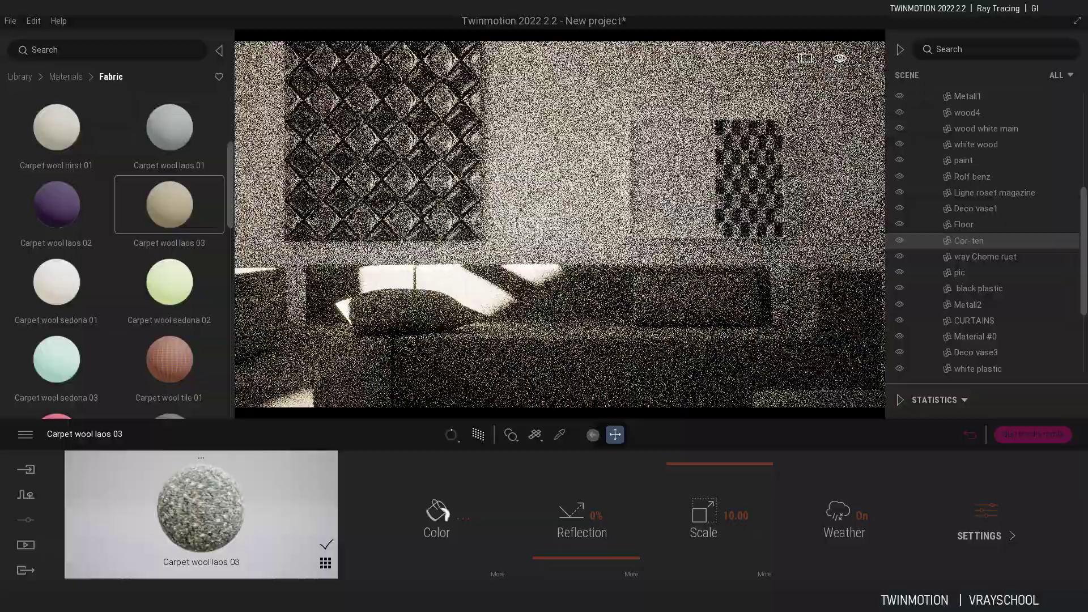
{"action": "middle_click_drag", "start_coordinate": [773, 229], "coordinate": [428, 231]}
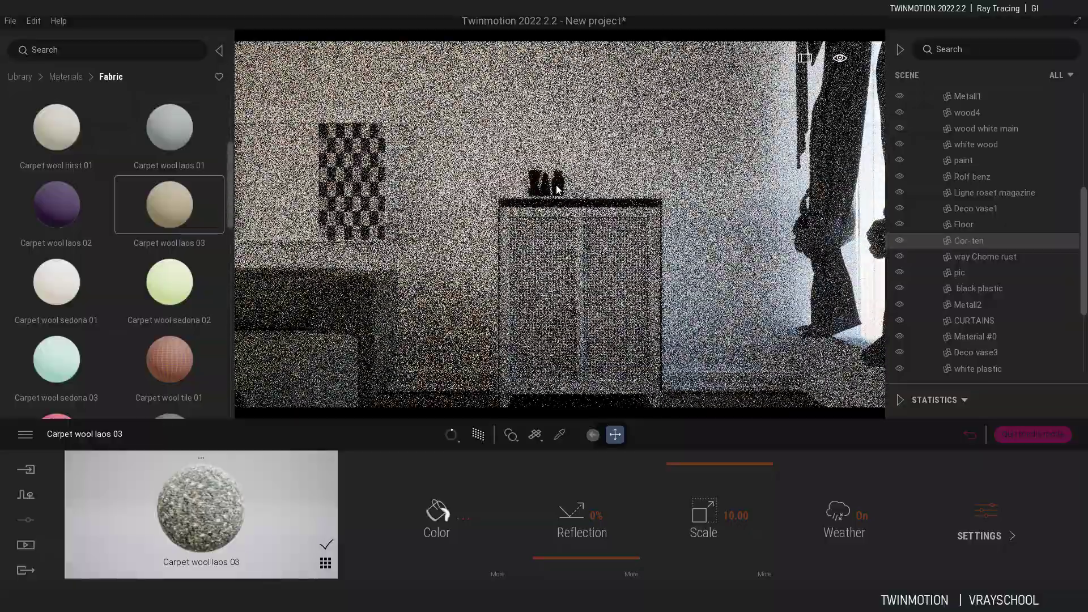
{"action": "double_click", "coordinate": [557, 190]}
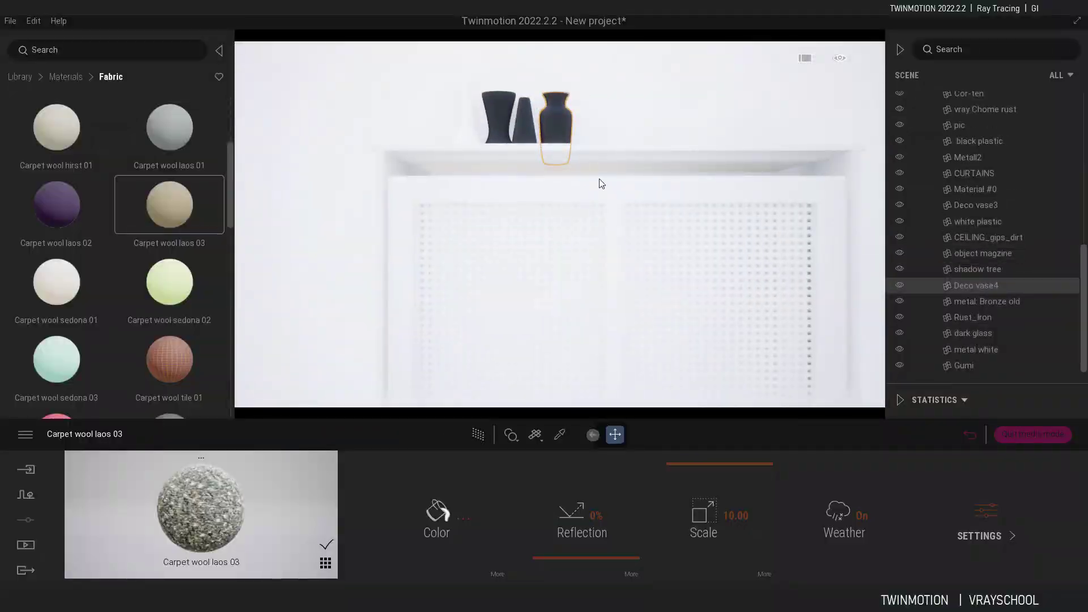
{"action": "key", "text": "f"}
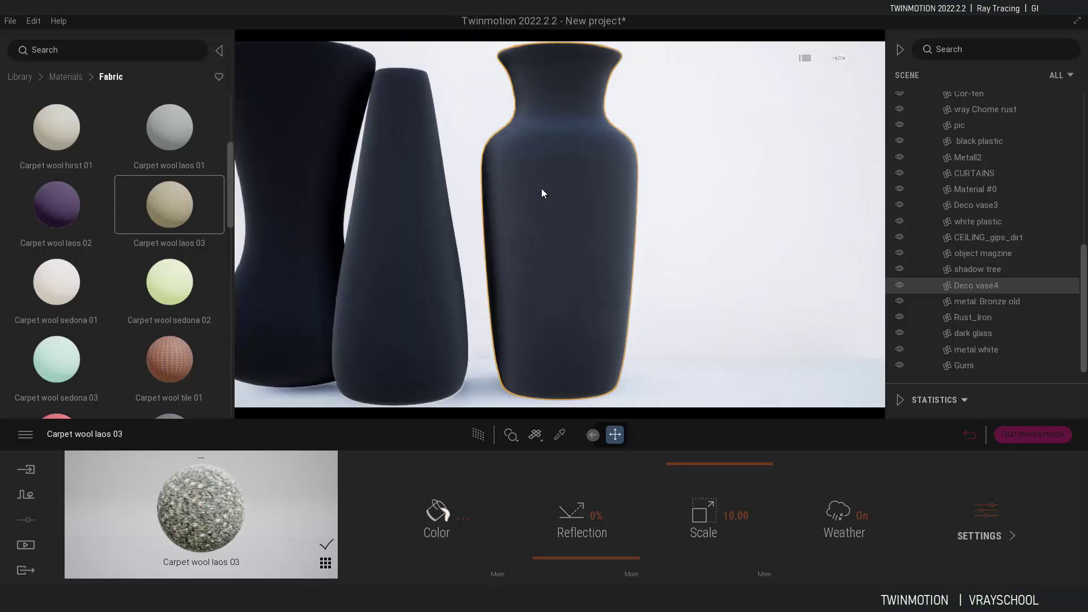
Step: Hide the library and frame a low close-up of the vases along the cabinet top, with the wall art in the background
{"action": "left_click_drag", "start_coordinate": [542, 193], "coordinate": [662, 181]}
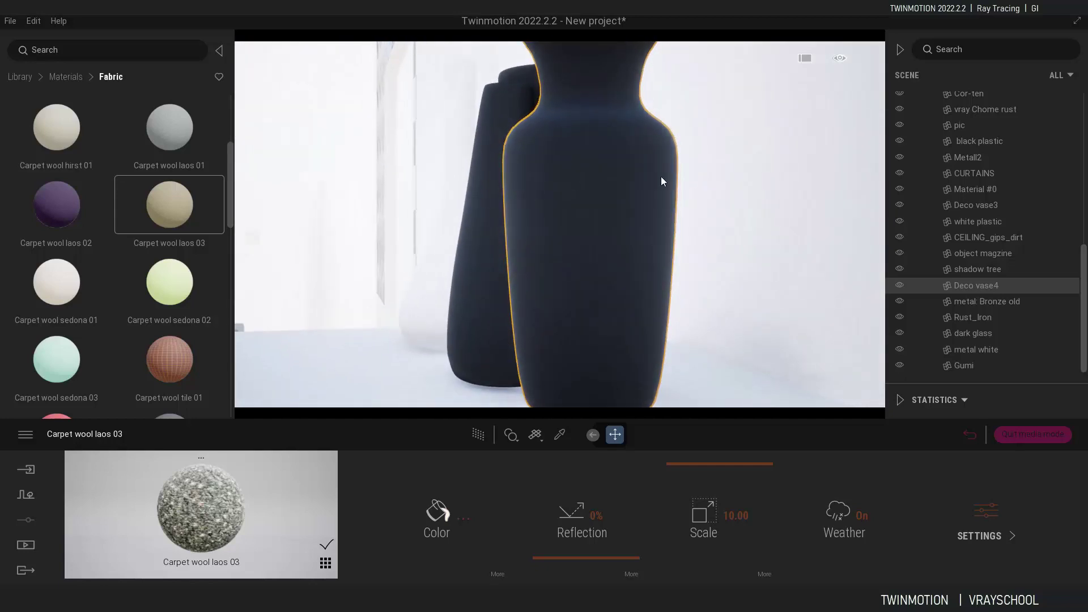
{"action": "mouse_move", "coordinate": [587, 168]}
{"action": "middle_mouse_down"}
{"action": "mouse_move", "coordinate": [629, 174]}
{"action": "mouse_move", "coordinate": [576, 171]}
{"action": "middle_mouse_up"}
{"action": "scroll", "coordinate": [583, 170], "scroll_direction": "down", "scroll_amount": 4}
{"action": "scroll", "coordinate": [580, 171], "scroll_direction": "up", "scroll_amount": 4}
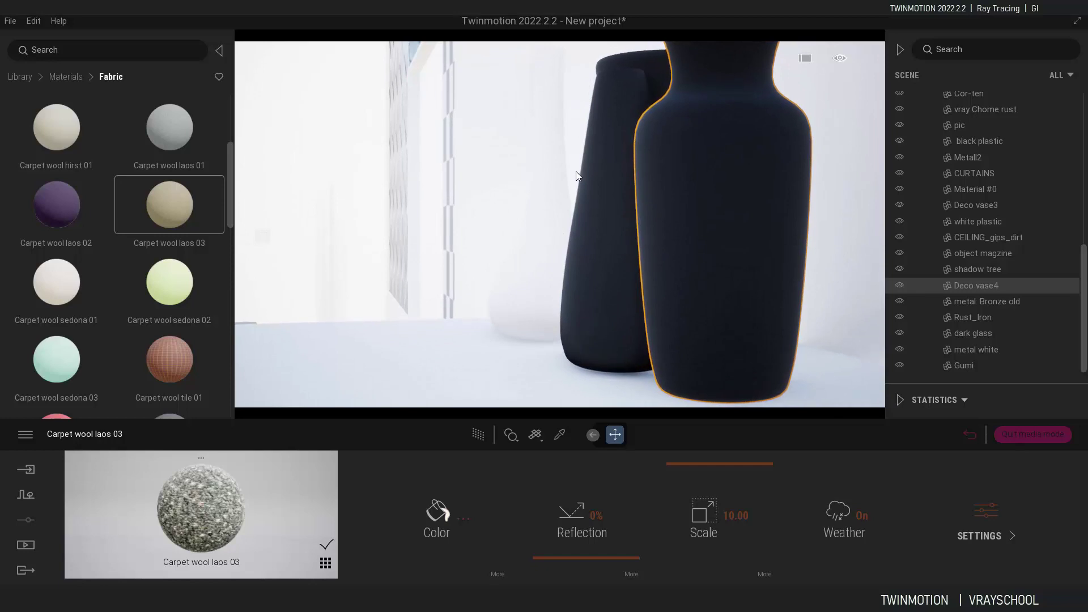
{"action": "left_click", "coordinate": [219, 51]}
{"action": "scroll", "coordinate": [359, 150], "scroll_direction": "down", "scroll_amount": 10}
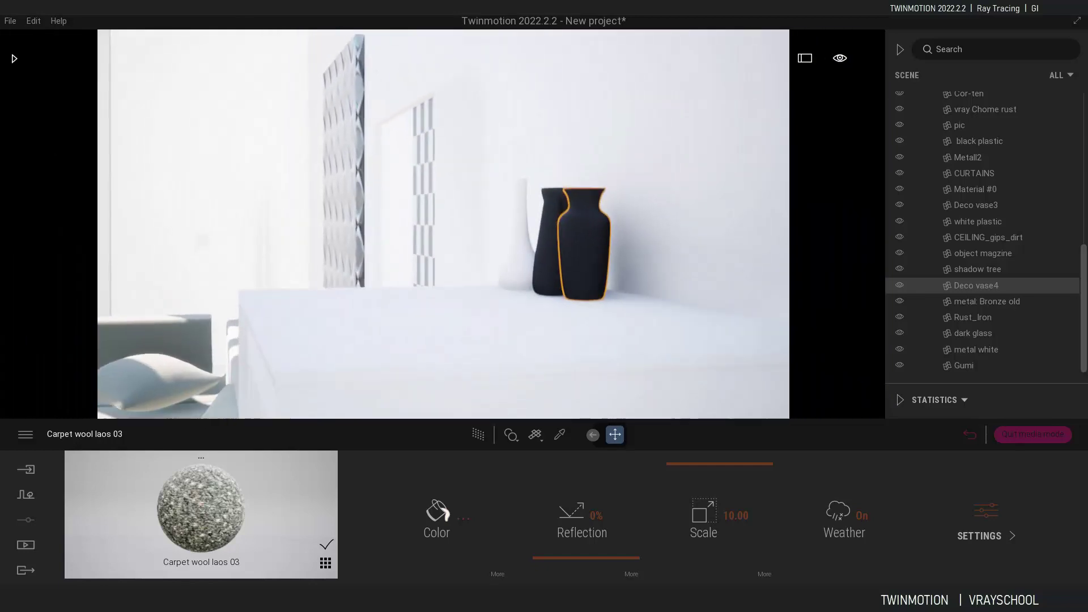
{"action": "scroll", "coordinate": [401, 199], "scroll_direction": "up", "scroll_amount": 5}
{"action": "middle_click_drag", "start_coordinate": [400, 198], "coordinate": [394, 194]}
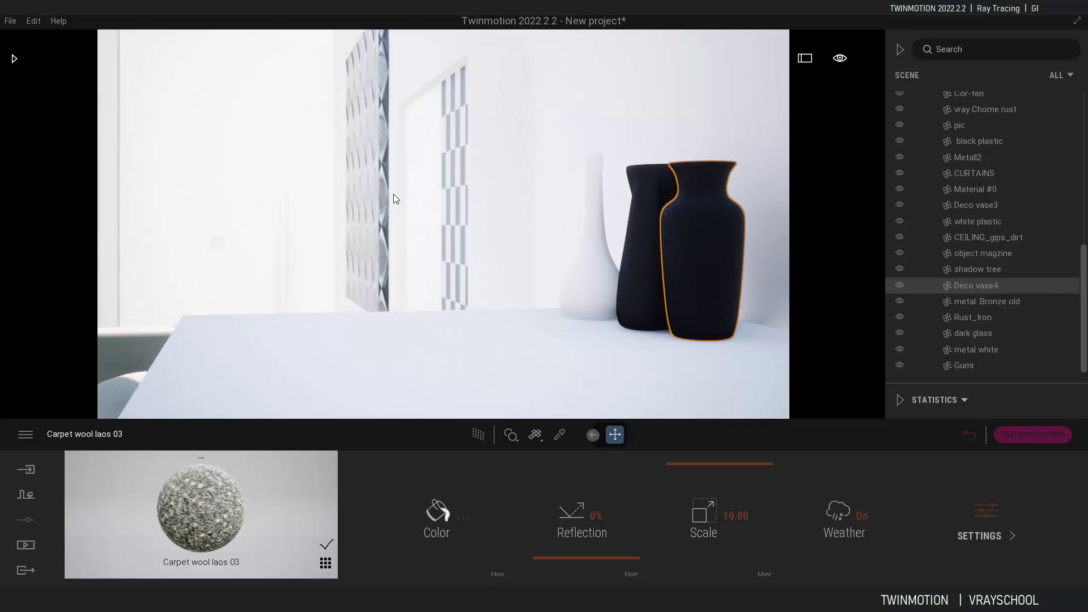
{"action": "scroll", "coordinate": [395, 199], "scroll_direction": "up", "scroll_amount": 5}
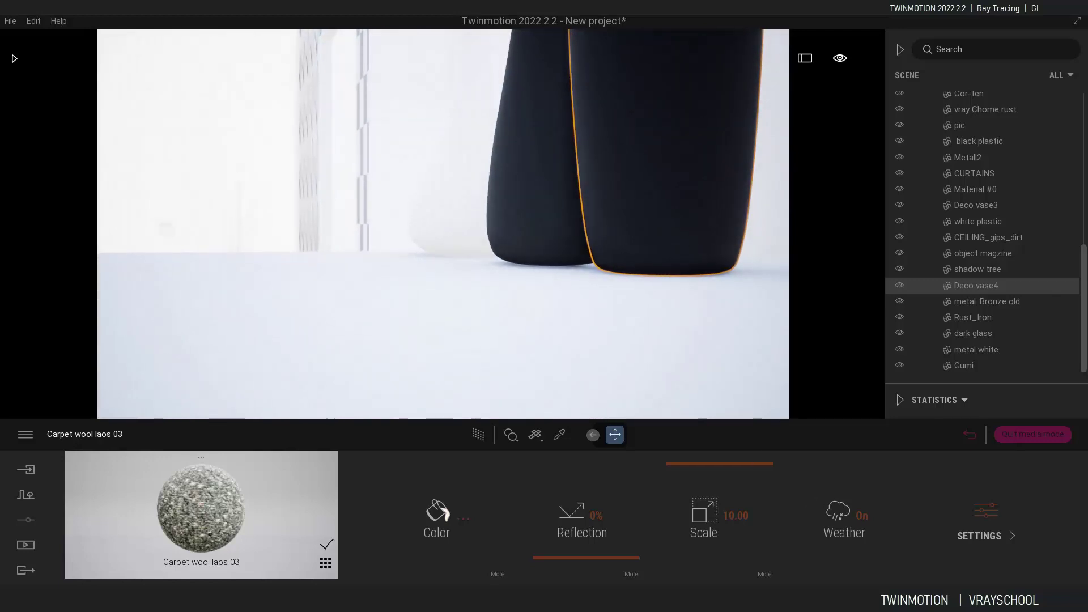
{"action": "scroll", "coordinate": [396, 199], "scroll_direction": "down", "scroll_amount": 5}
{"action": "mouse_move", "coordinate": [304, 187]}
{"action": "middle_mouse_down"}
{"action": "mouse_move", "coordinate": [159, 184]}
{"action": "mouse_move", "coordinate": [297, 187]}
{"action": "middle_mouse_up"}
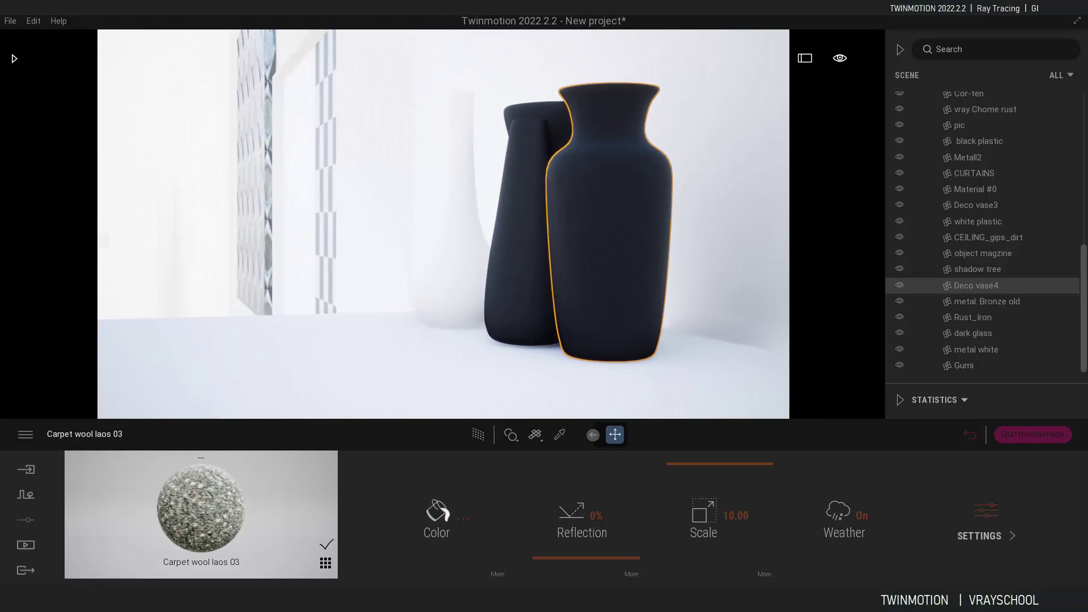
{"action": "left_click_drag", "start_coordinate": [295, 184], "coordinate": [286, 187]}
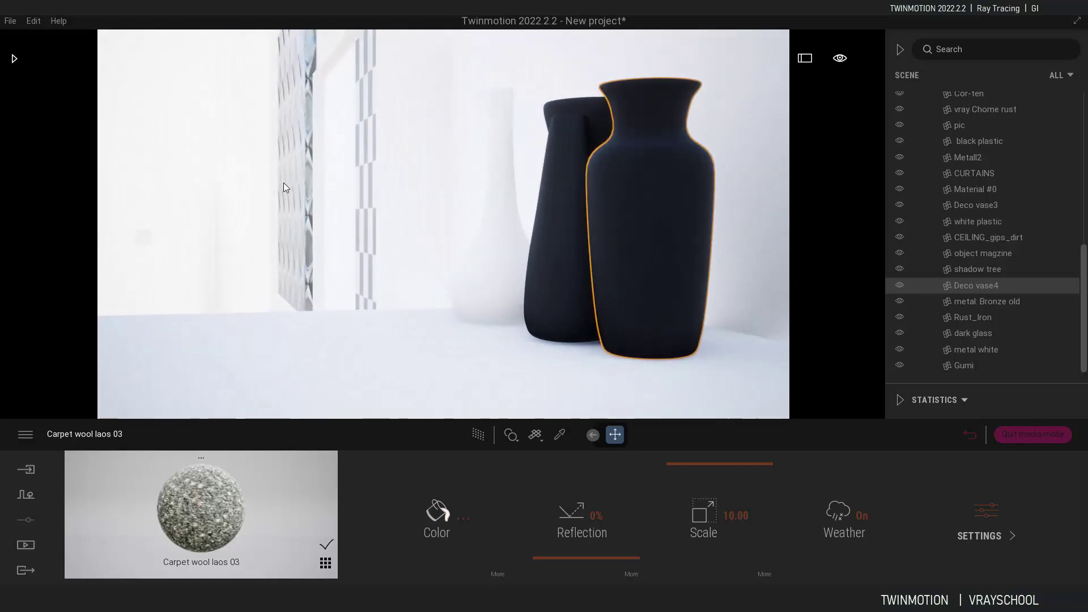
{"action": "middle_click_drag", "start_coordinate": [284, 183], "coordinate": [333, 243]}
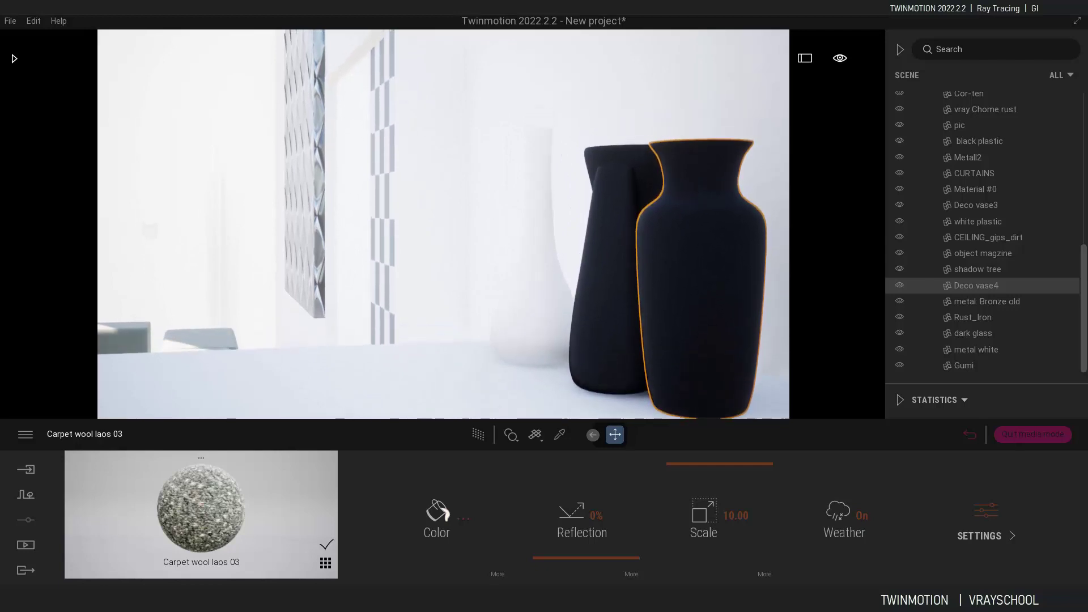
{"action": "left_click_drag", "start_coordinate": [280, 188], "coordinate": [286, 187]}
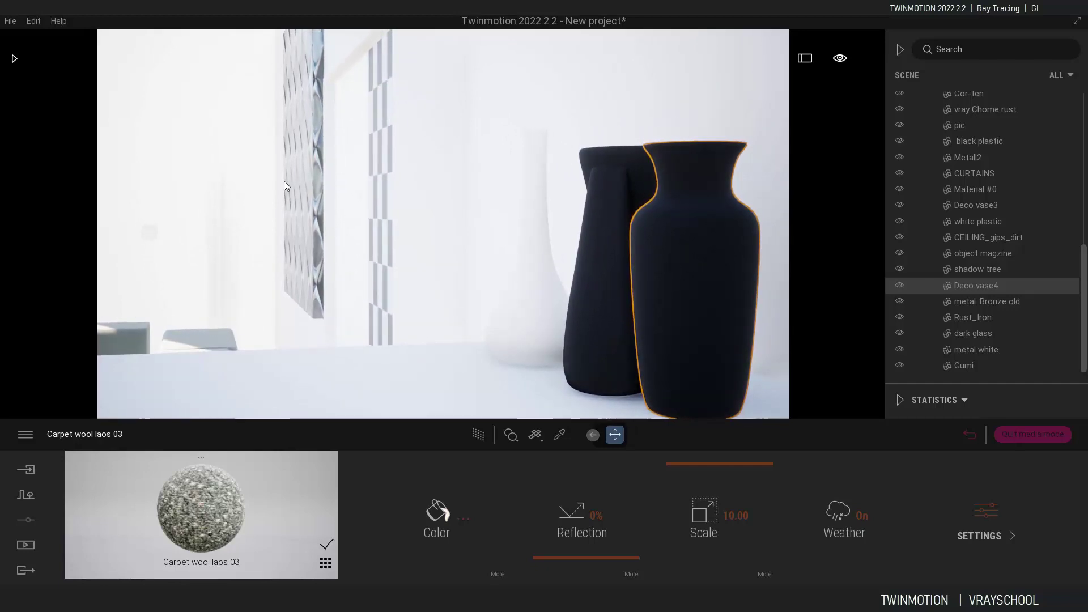
{"action": "right_click_drag", "start_coordinate": [284, 181], "coordinate": [291, 201]}
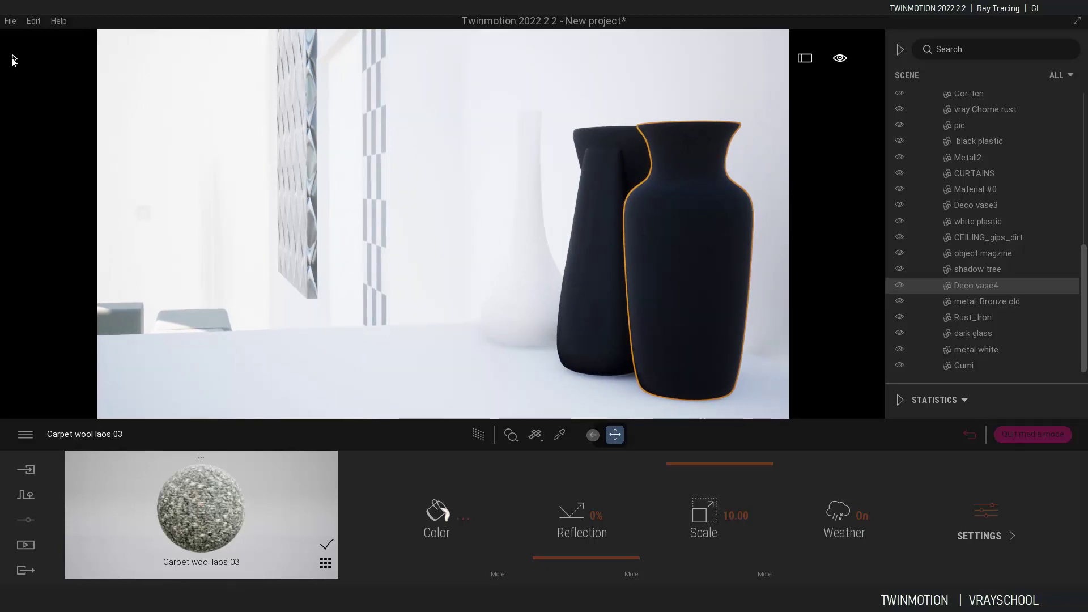
Step: Apply the Wood material Paneling 01 to the cabinet top and set its scale to 10.00
{"action": "left_click", "coordinate": [14, 59]}
{"action": "left_click", "coordinate": [76, 79]}
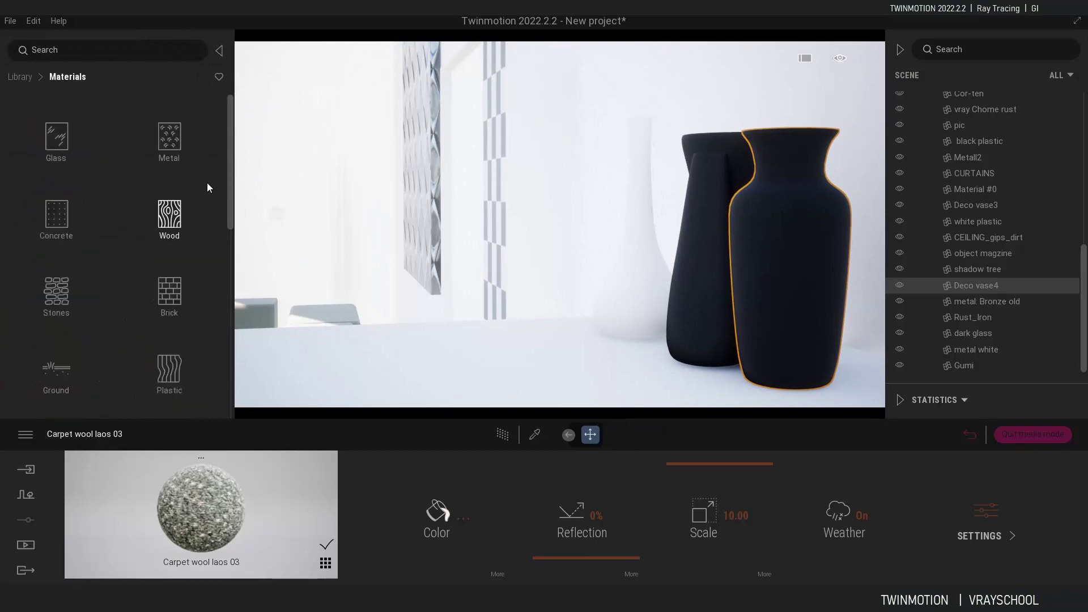
{"action": "left_click", "coordinate": [169, 221]}
{"action": "scroll", "coordinate": [219, 368], "scroll_direction": "down", "scroll_amount": 10}
{"action": "mouse_move", "coordinate": [182, 313]}
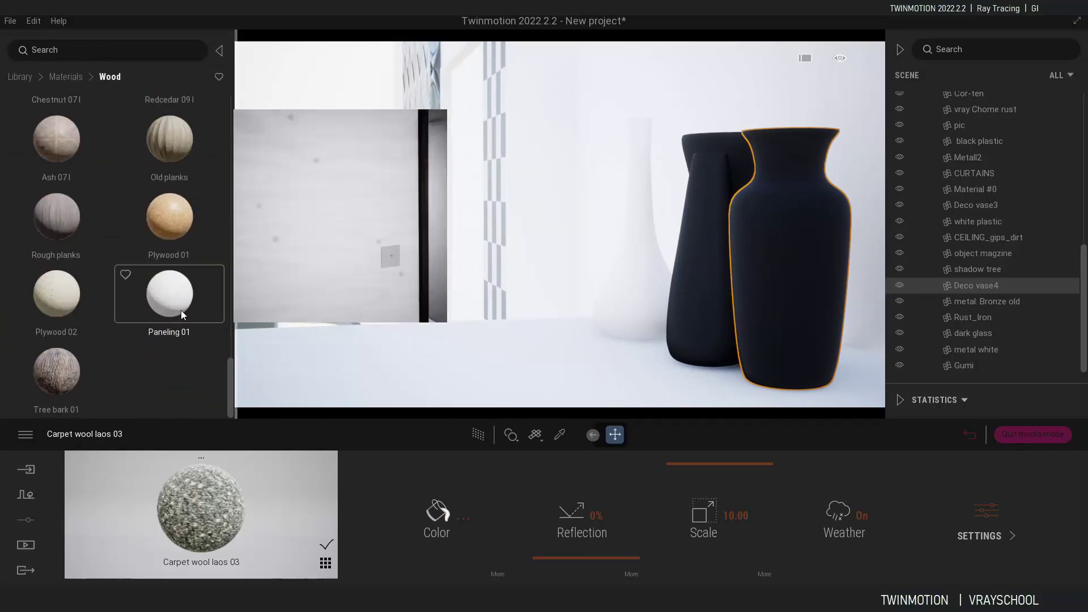
{"action": "mouse_move", "coordinate": [181, 310]}
{"action": "left_mouse_down"}
{"action": "mouse_move", "coordinate": [365, 393]}
{"action": "mouse_move", "coordinate": [367, 382]}
{"action": "left_mouse_up"}
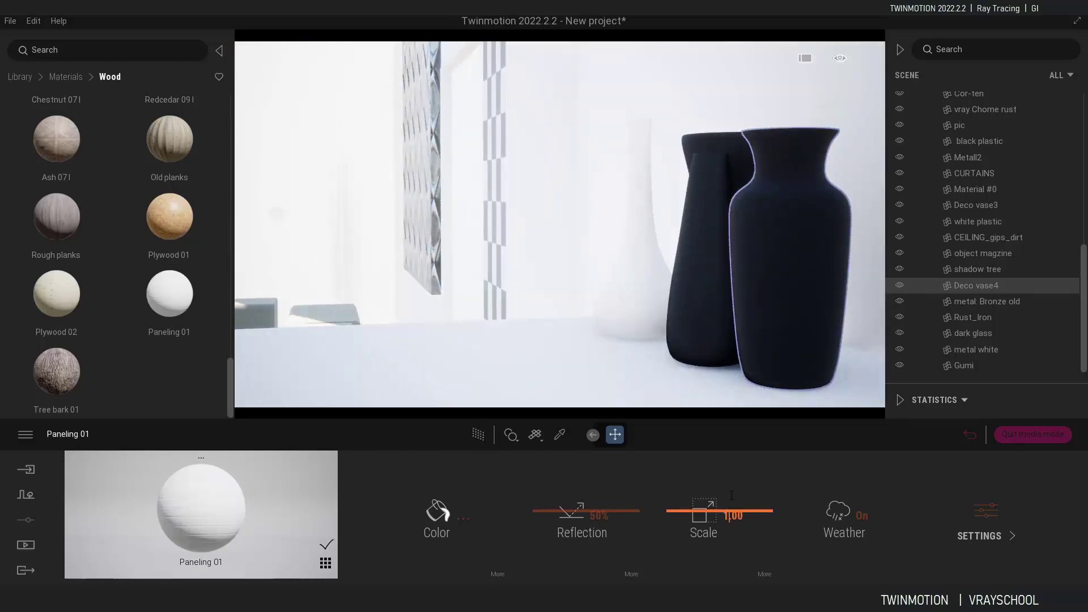
{"action": "left_click_drag", "start_coordinate": [730, 513], "coordinate": [757, 446]}
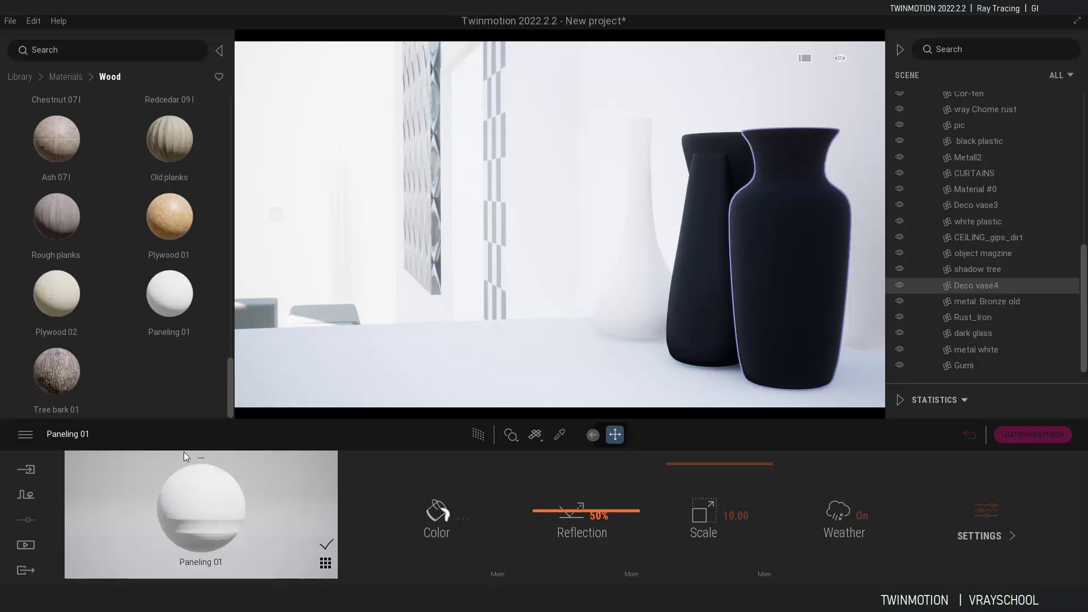
Step: Create a new still image from the close-up view of the vases
{"action": "left_click", "coordinate": [23, 540]}
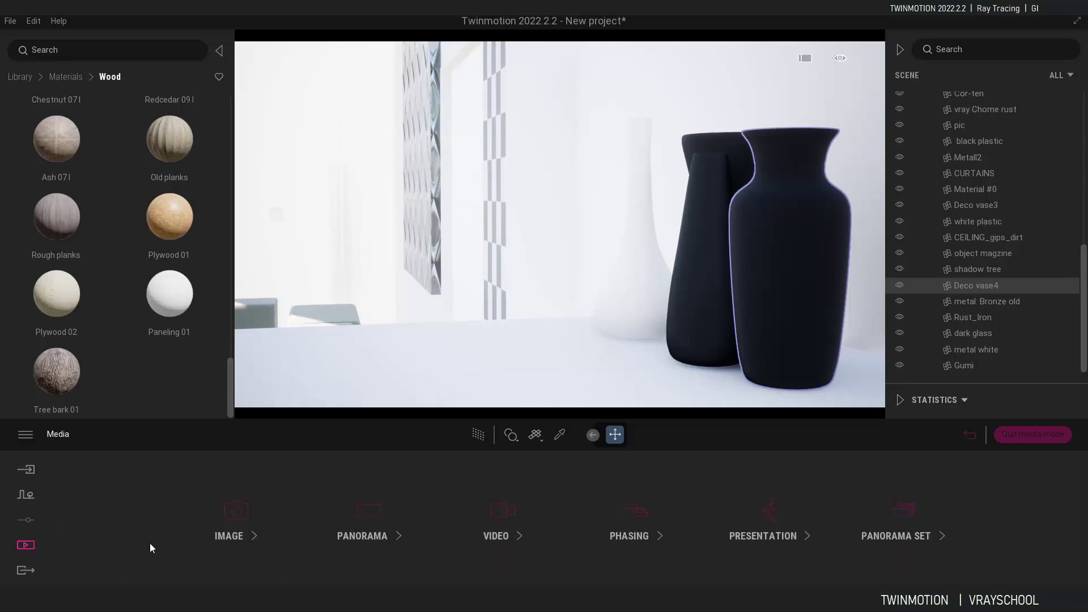
{"action": "left_click", "coordinate": [236, 515]}
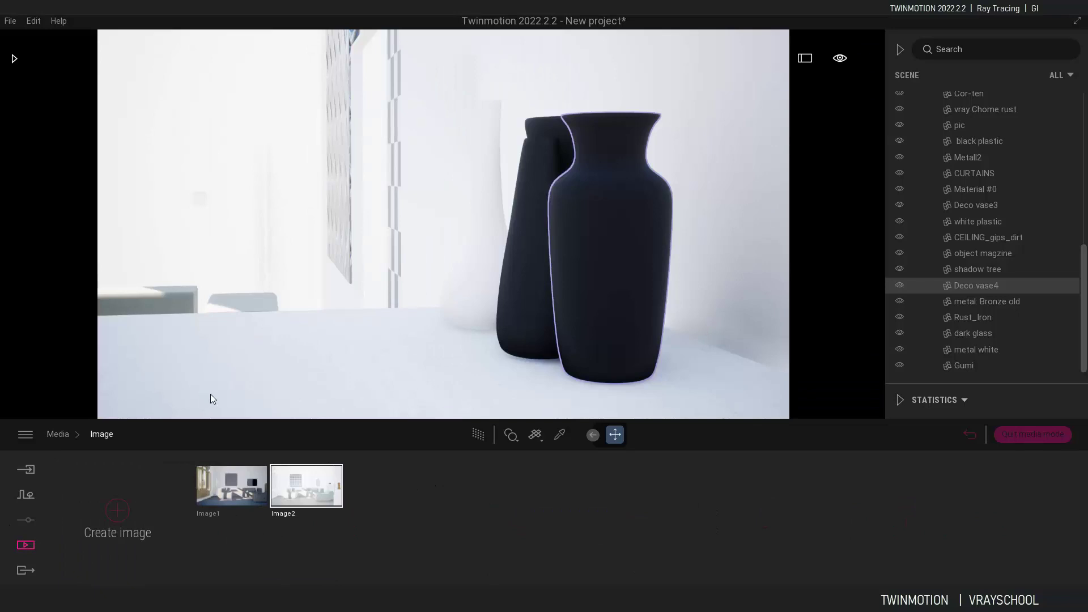
{"action": "left_click", "coordinate": [118, 512]}
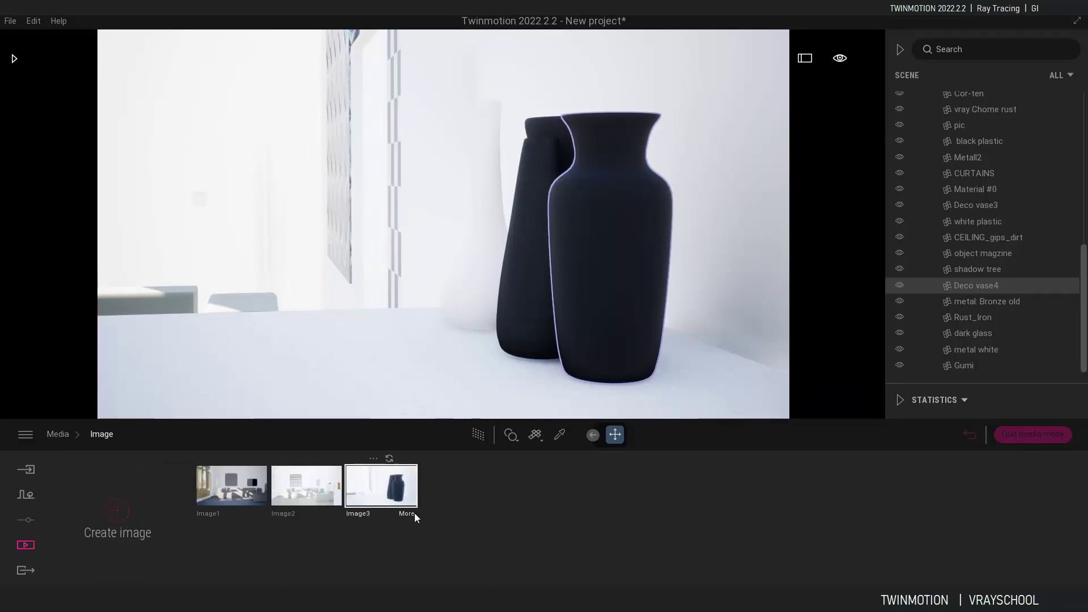
Step: Set the exposure in the new image's lighting to 1.37 and turn on the Path Tracer preview
{"action": "double_click", "coordinate": [409, 513]}
{"action": "left_click", "coordinate": [377, 516]}
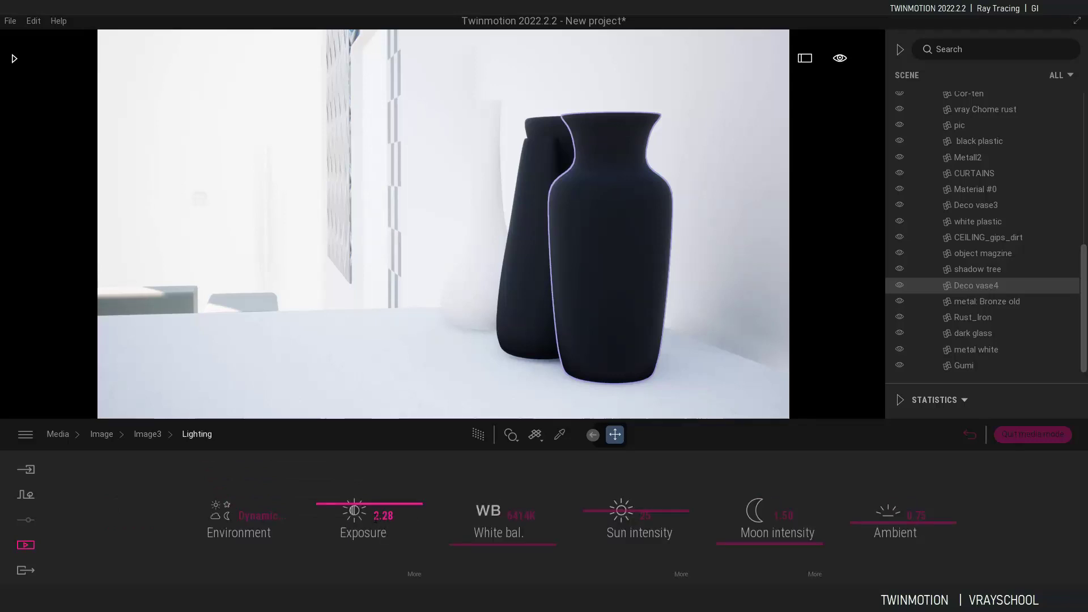
{"action": "left_click_drag", "start_coordinate": [394, 502], "coordinate": [393, 512]}
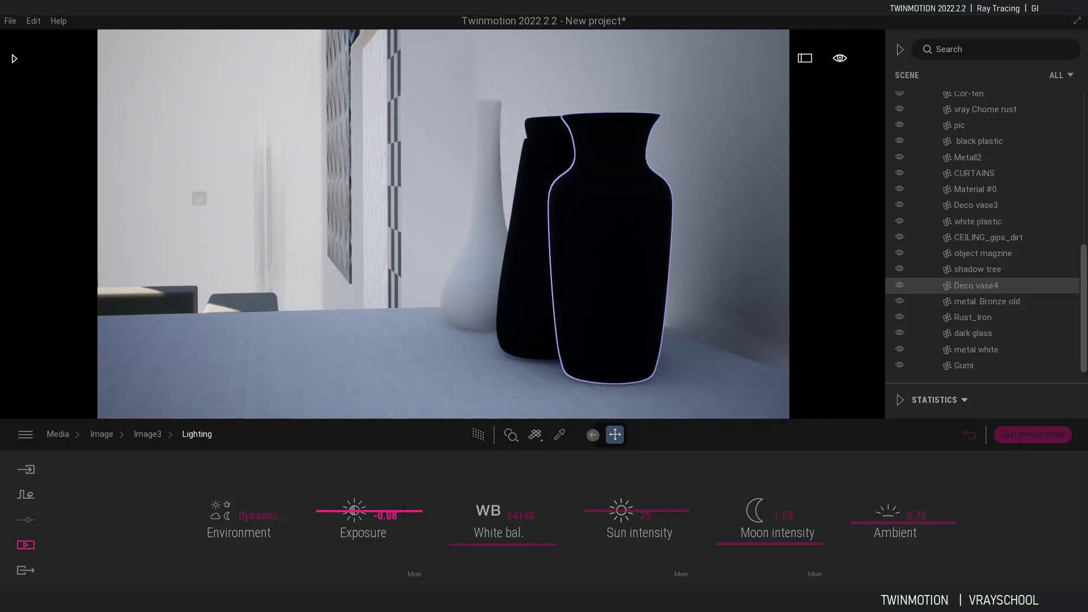
{"action": "left_click_drag", "start_coordinate": [408, 513], "coordinate": [410, 507]}
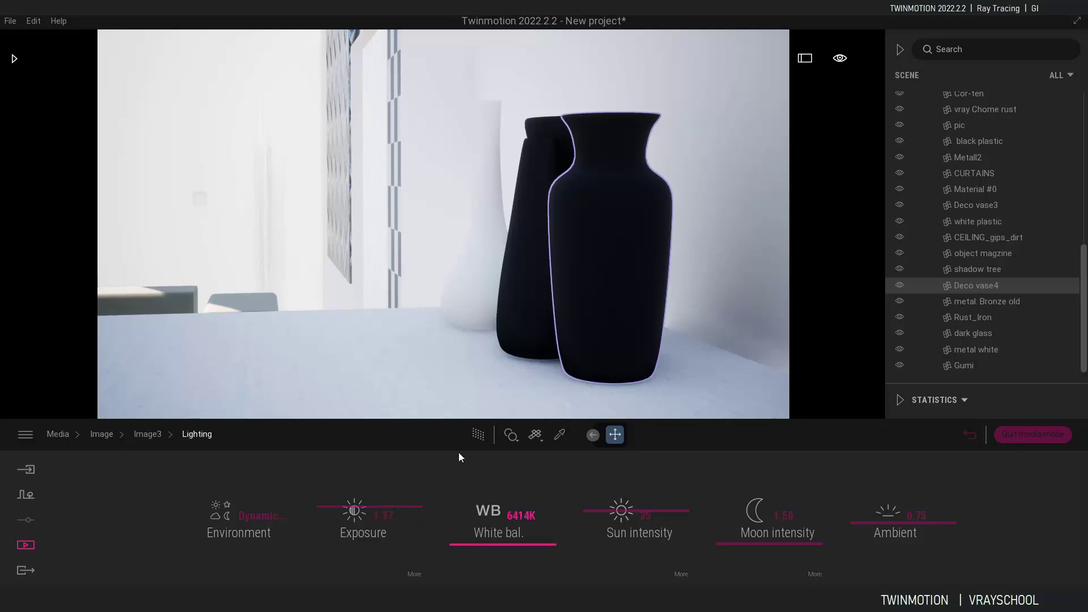
{"action": "left_click", "coordinate": [479, 435]}
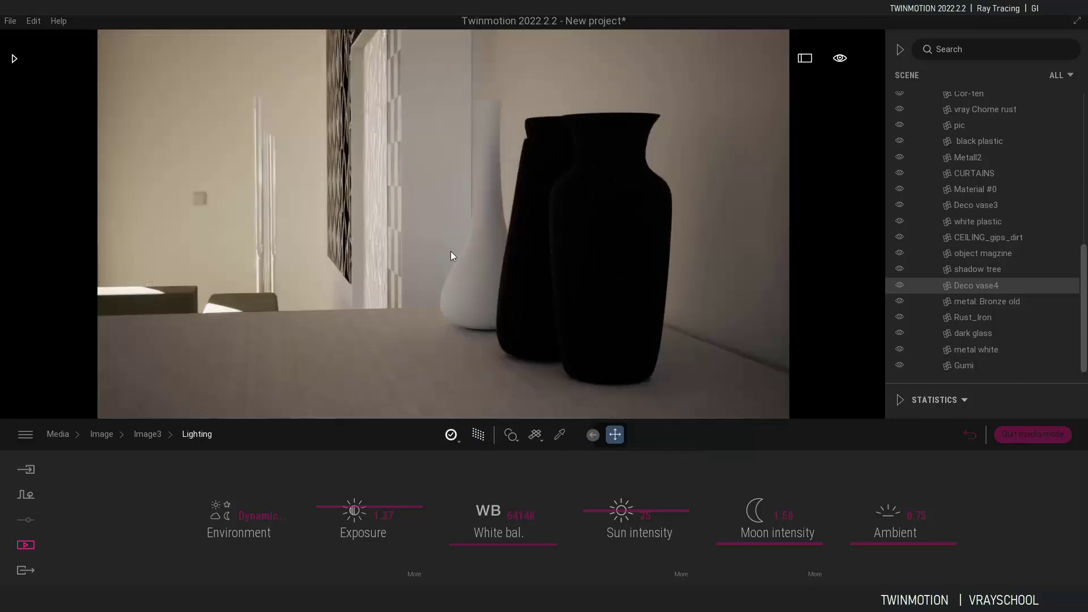
Step: Raise the image's exposure to about 3 and lower its white balance to about 6000 K
{"action": "left_click_drag", "start_coordinate": [401, 506], "coordinate": [399, 502]}
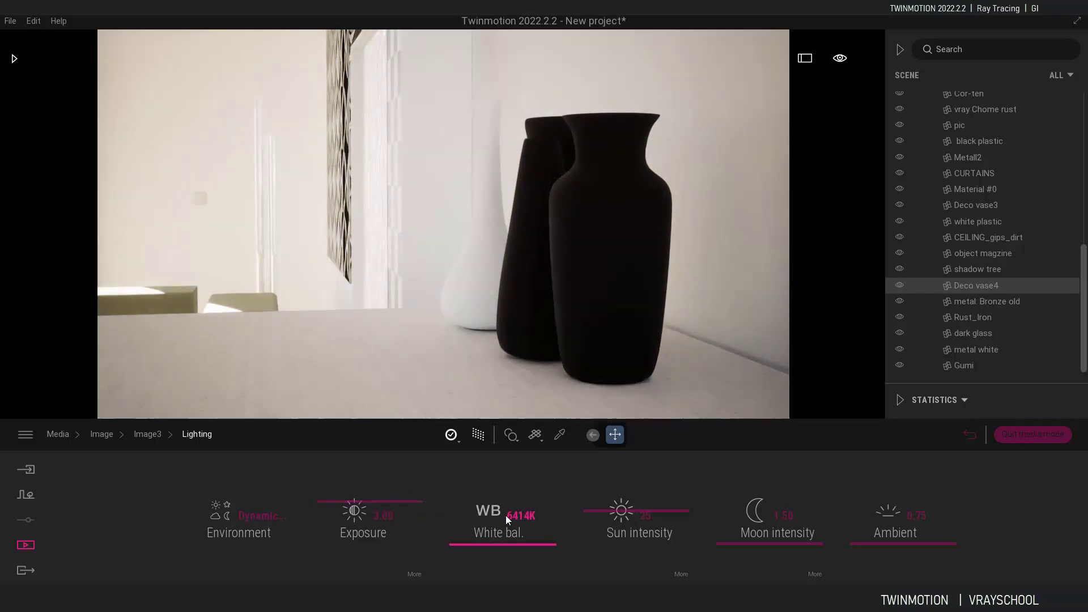
{"action": "left_click_drag", "start_coordinate": [535, 542], "coordinate": [532, 548]}
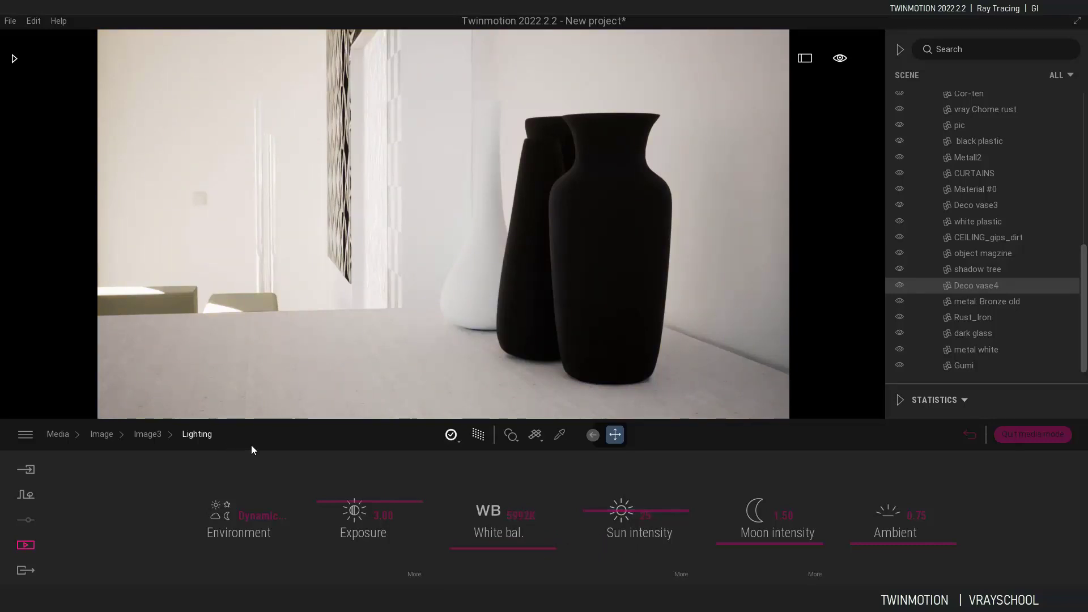
Step: Enable depth of field for the new image's camera and set its aperture to 3.2
{"action": "left_click", "coordinate": [147, 434]}
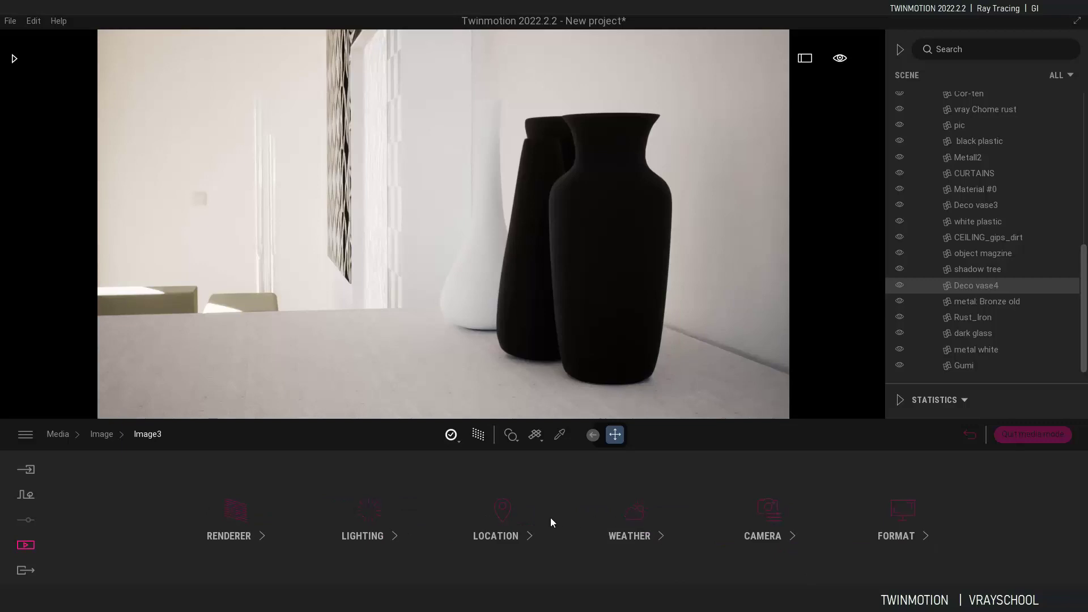
{"action": "left_click", "coordinate": [764, 513]}
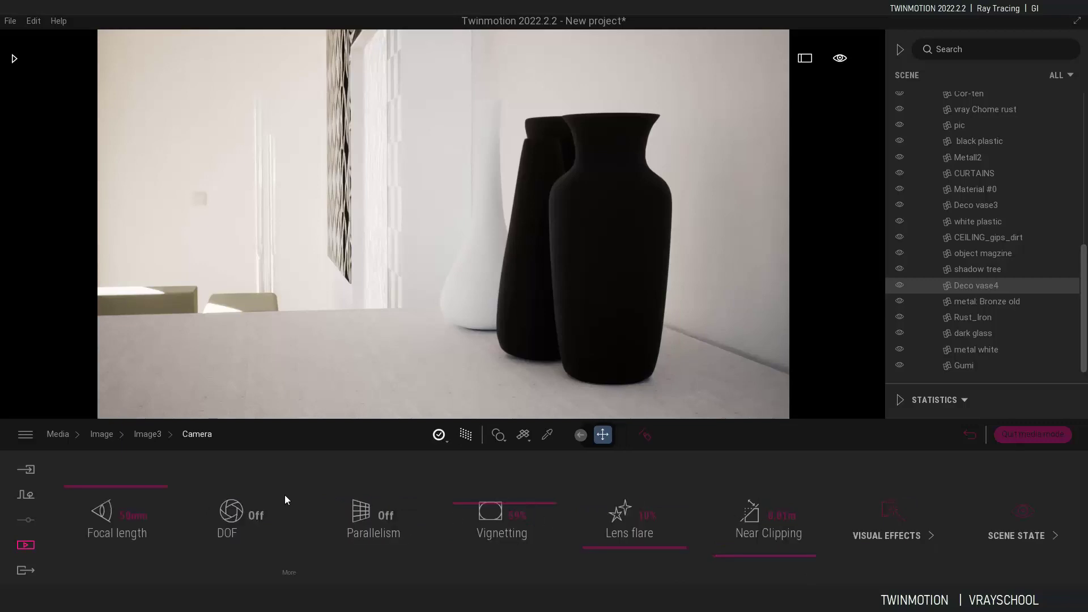
{"action": "left_click", "coordinate": [260, 515]}
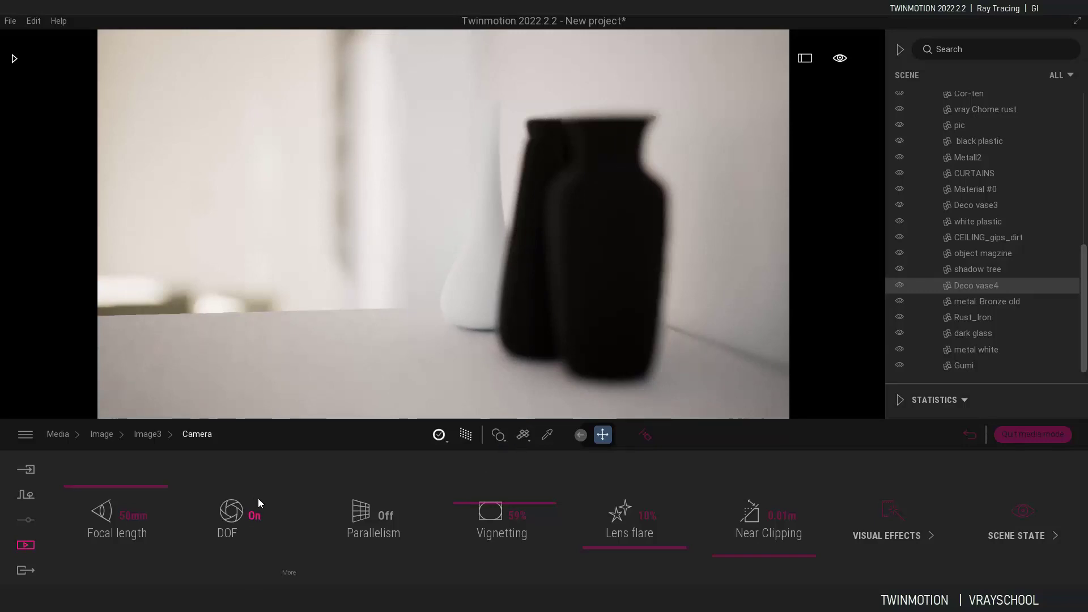
{"action": "left_click", "coordinate": [291, 566]}
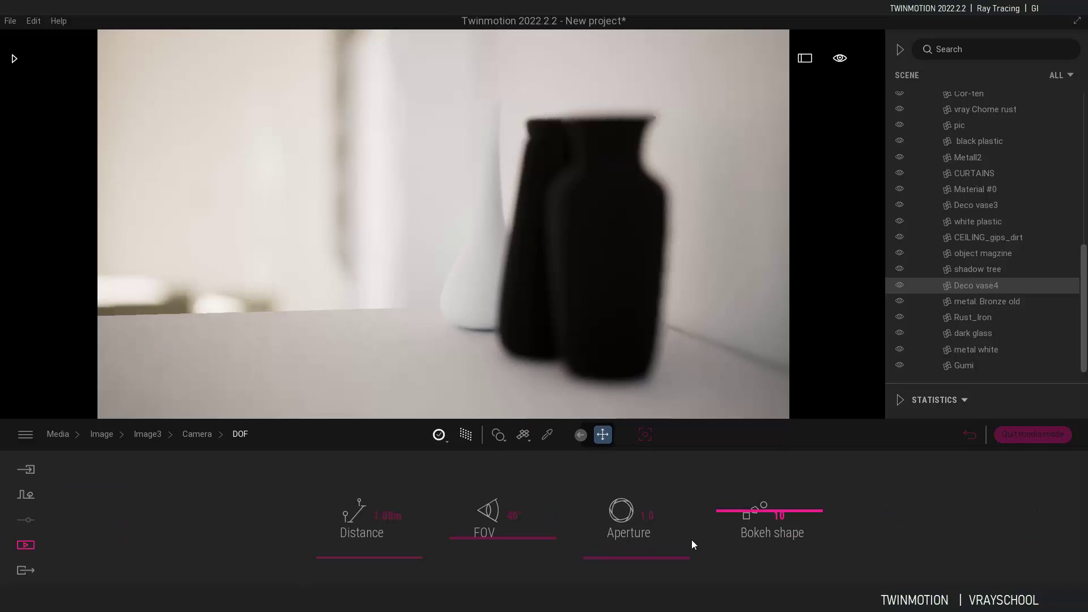
{"action": "left_click", "coordinate": [666, 554]}
{"action": "left_click_drag", "start_coordinate": [665, 553], "coordinate": [664, 535]}
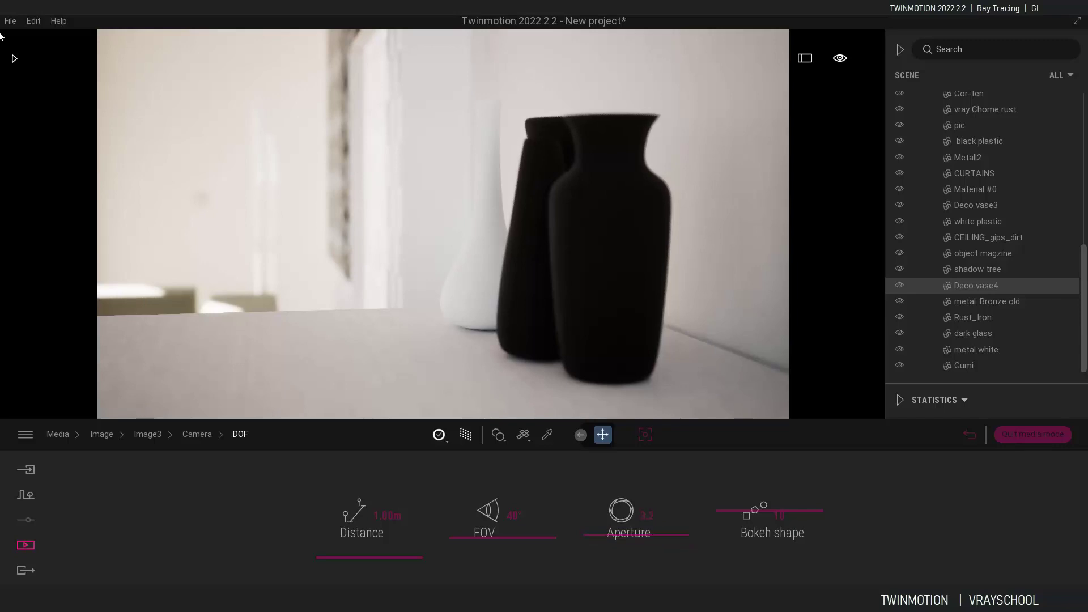
Step: Browse to the Glass materials and apply Black lacquered glass to the two dark vases
{"action": "left_click", "coordinate": [14, 59]}
{"action": "left_click", "coordinate": [58, 76]}
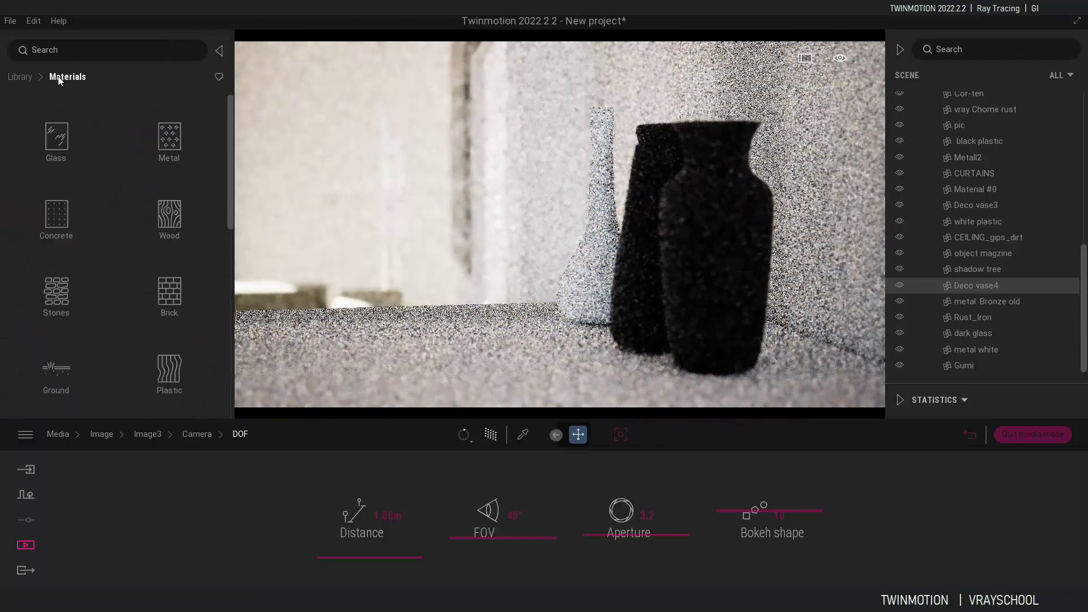
{"action": "left_click", "coordinate": [57, 135]}
{"action": "scroll", "coordinate": [224, 206], "scroll_direction": "down", "scroll_amount": 6}
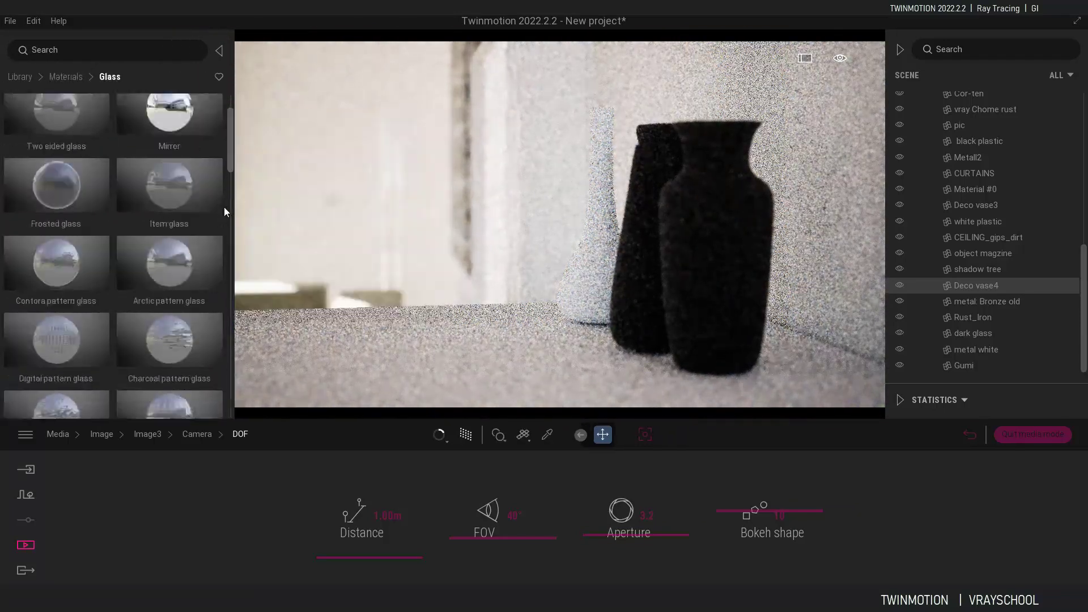
{"action": "scroll", "coordinate": [212, 328], "scroll_direction": "down", "scroll_amount": 4}
{"action": "left_click_drag", "start_coordinate": [187, 283], "coordinate": [705, 252]}
{"action": "left_click_drag", "start_coordinate": [172, 288], "coordinate": [667, 169]}
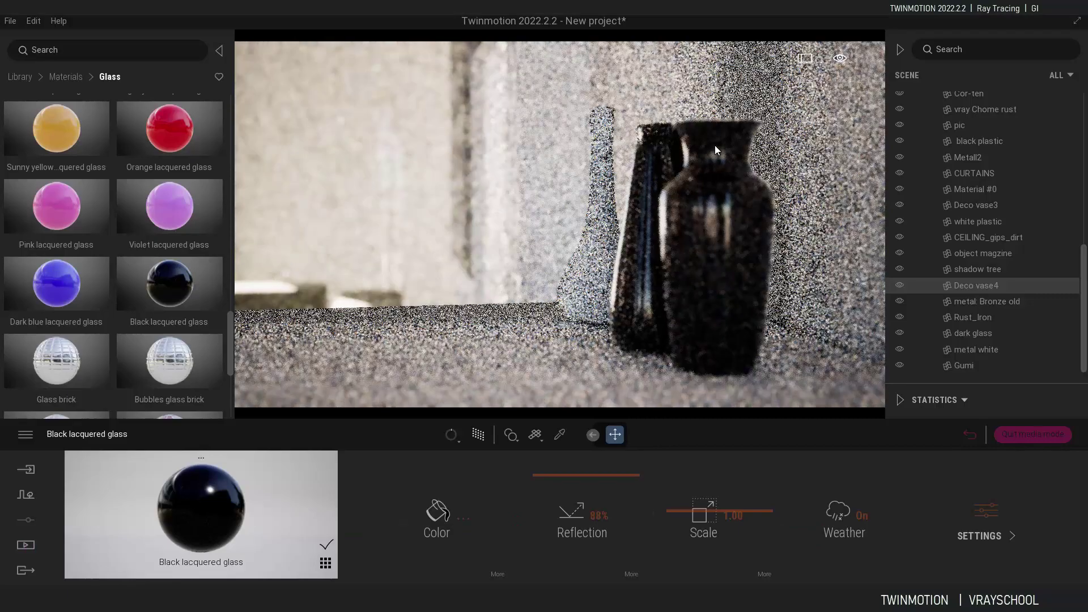
Step: Examine the black lacquered glass on the two vases in the path-traced view and look through its material settings
{"action": "left_click", "coordinate": [218, 50]}
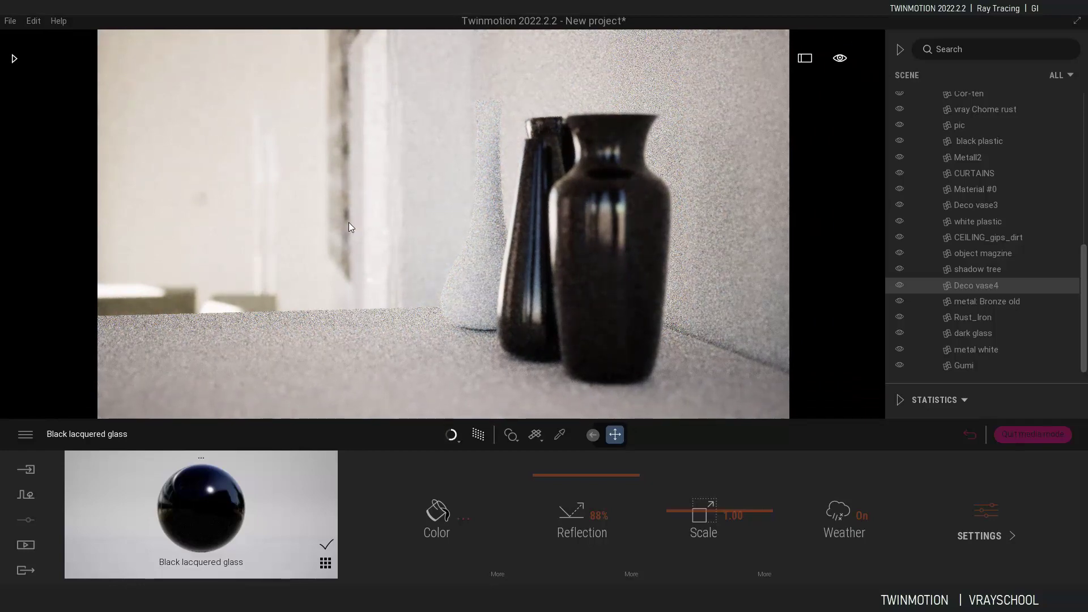
{"action": "right_click_drag", "start_coordinate": [349, 223], "coordinate": [343, 224]}
{"action": "scroll", "coordinate": [342, 224], "scroll_direction": "up", "scroll_amount": 3}
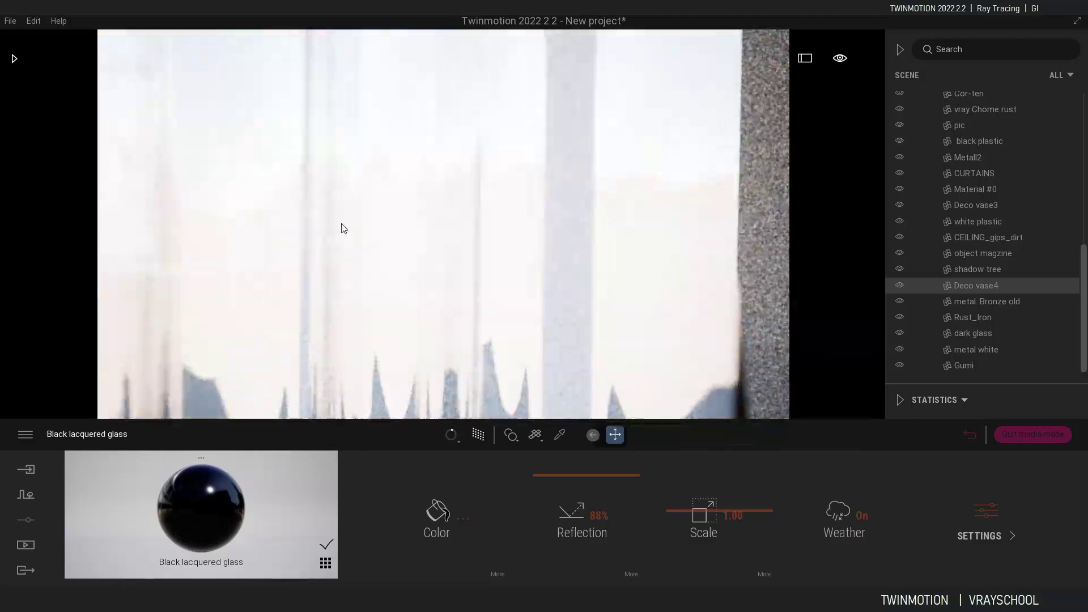
{"action": "scroll", "coordinate": [342, 224], "scroll_direction": "down", "scroll_amount": 3}
{"action": "mouse_move", "coordinate": [314, 223]}
{"action": "middle_mouse_down"}
{"action": "mouse_move", "coordinate": [277, 184]}
{"action": "mouse_move", "coordinate": [430, 161]}
{"action": "mouse_move", "coordinate": [480, 204]}
{"action": "mouse_move", "coordinate": [495, 236]}
{"action": "mouse_move", "coordinate": [547, 221]}
{"action": "mouse_move", "coordinate": [545, 208]}
{"action": "mouse_move", "coordinate": [327, 220]}
{"action": "middle_mouse_up"}
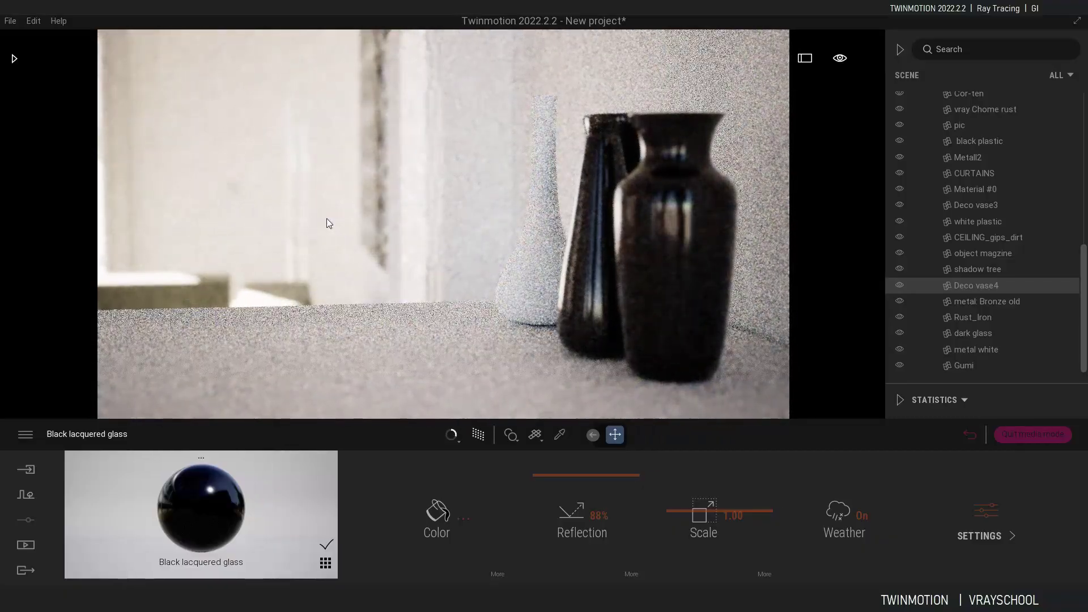
{"action": "key", "text": "Escape"}
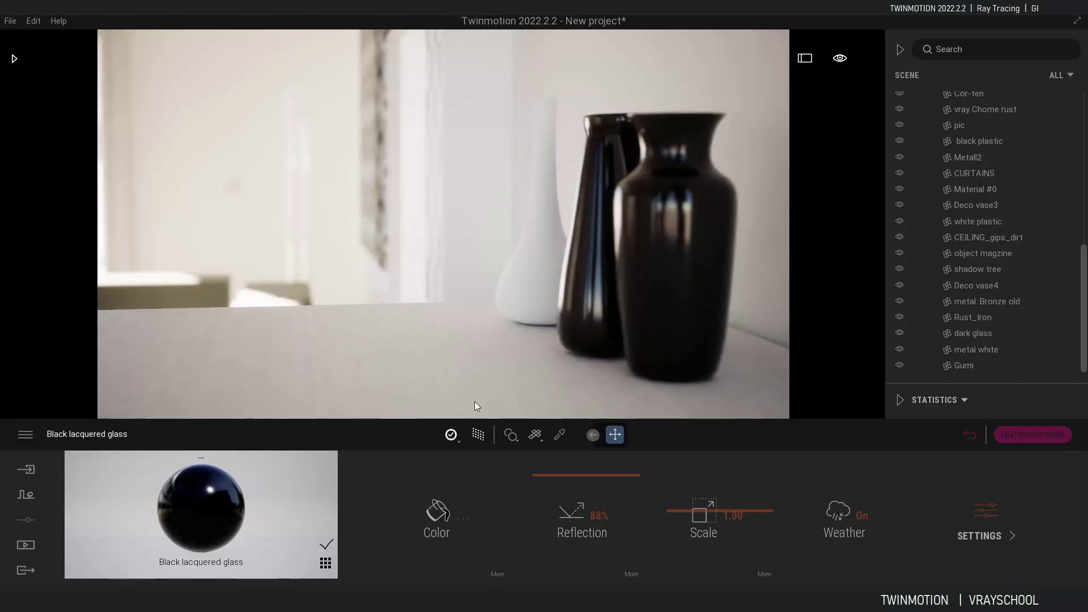
{"action": "left_click", "coordinate": [985, 524]}
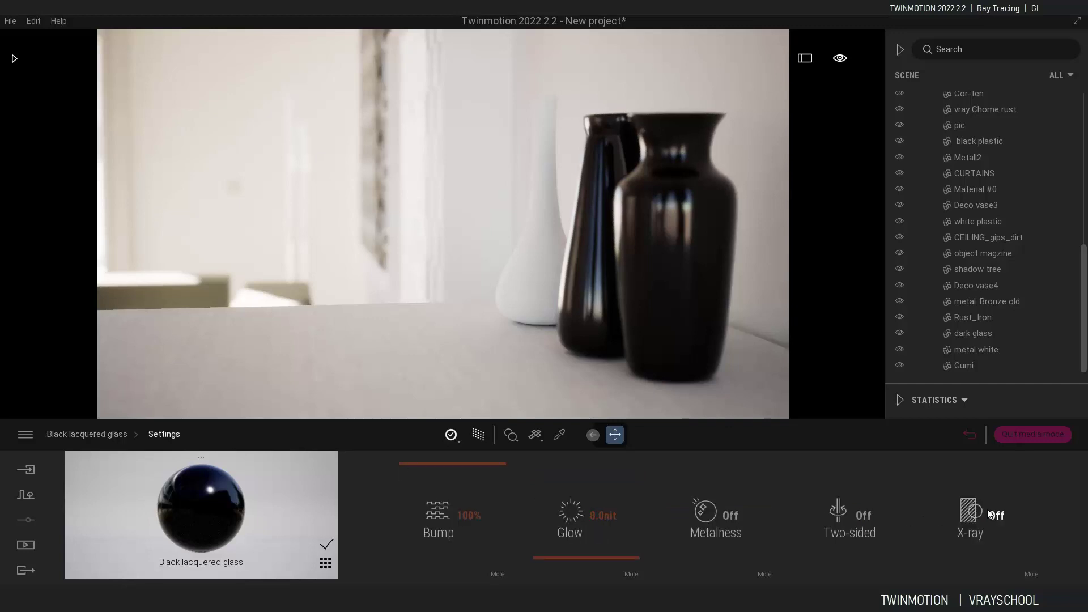
{"action": "left_click", "coordinate": [101, 433]}
Step: Reload Image3 and set its camera's vignetting to 72% and lens flare to 21%
{"action": "left_click", "coordinate": [25, 545]}
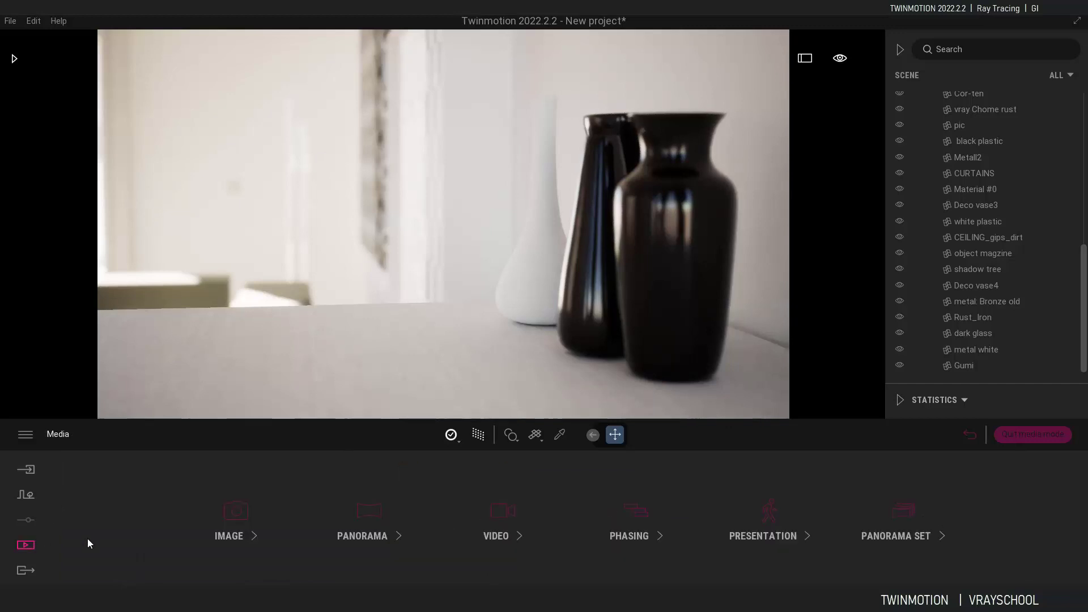
{"action": "left_click", "coordinate": [231, 512]}
{"action": "left_click", "coordinate": [413, 514]}
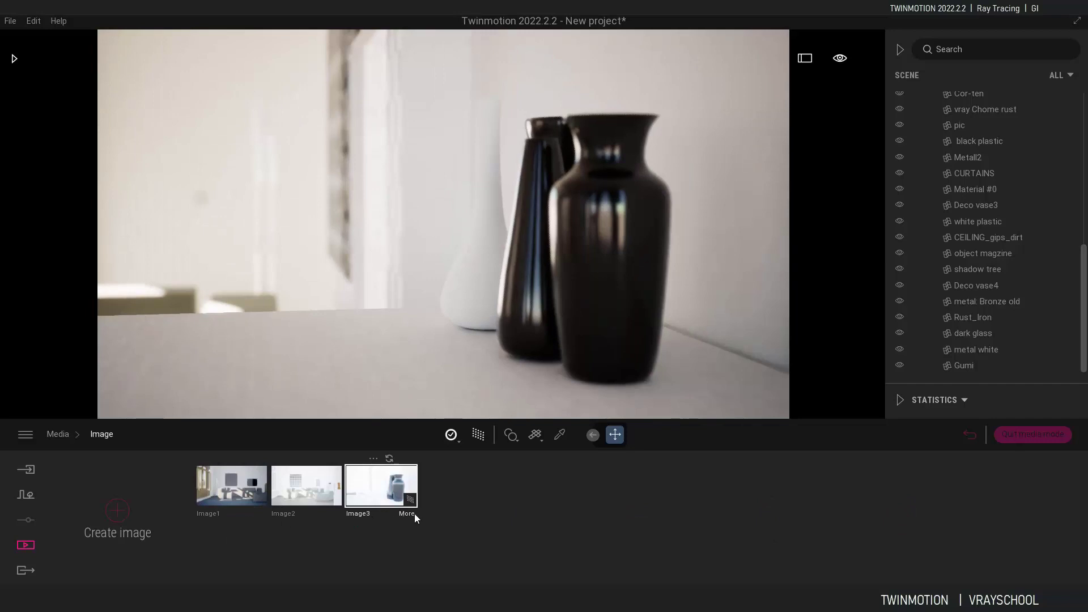
{"action": "left_click", "coordinate": [408, 514]}
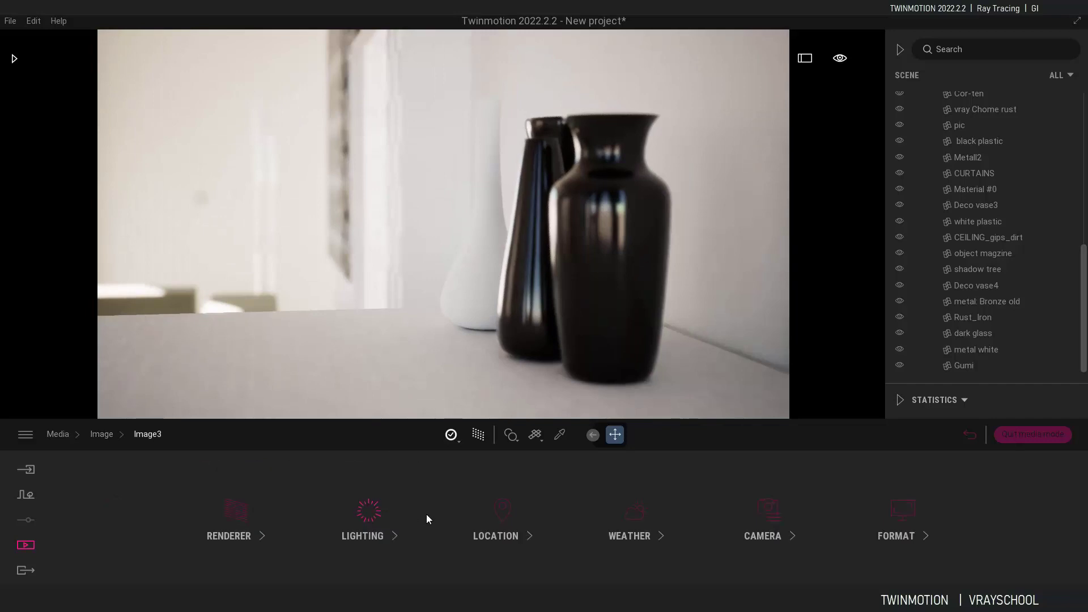
{"action": "left_click", "coordinate": [767, 536]}
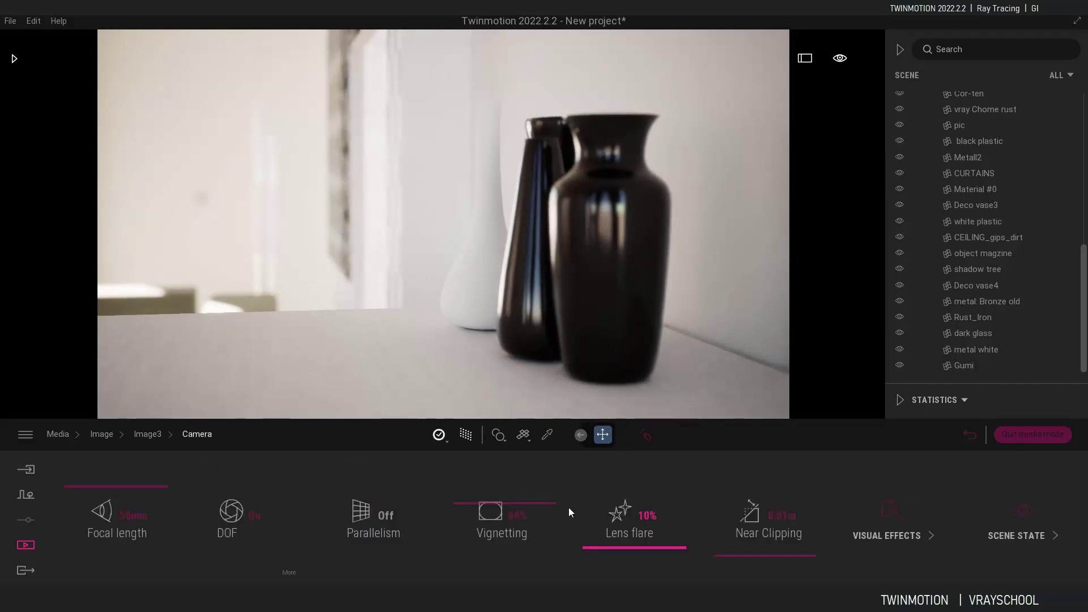
{"action": "left_click_drag", "start_coordinate": [553, 501], "coordinate": [555, 492]}
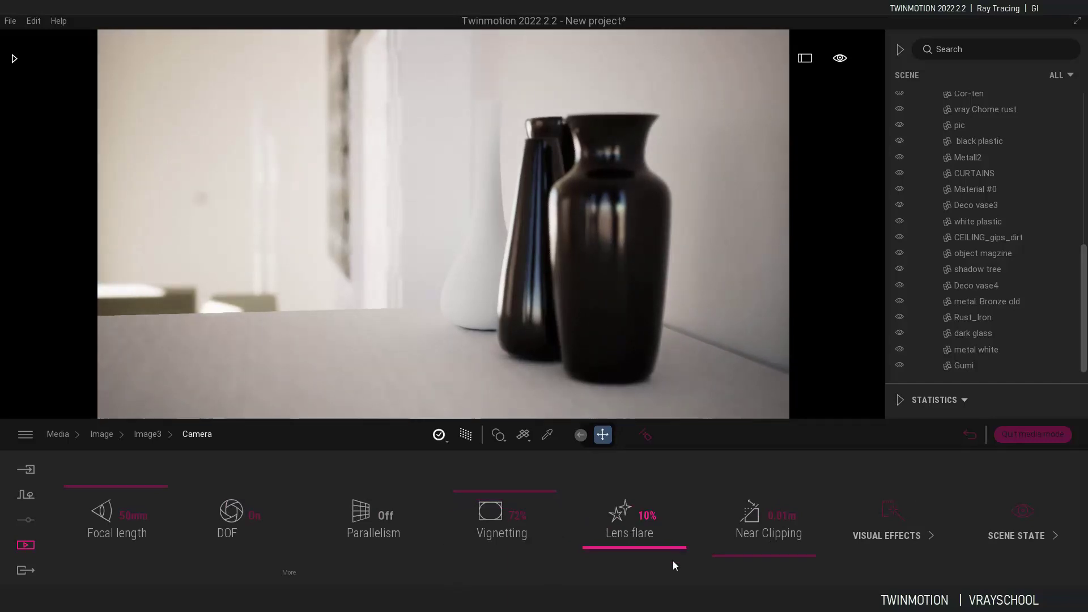
{"action": "mouse_move", "coordinate": [650, 545]}
{"action": "left_mouse_down"}
{"action": "mouse_move", "coordinate": [656, 507]}
{"action": "mouse_move", "coordinate": [663, 538]}
{"action": "left_mouse_up"}
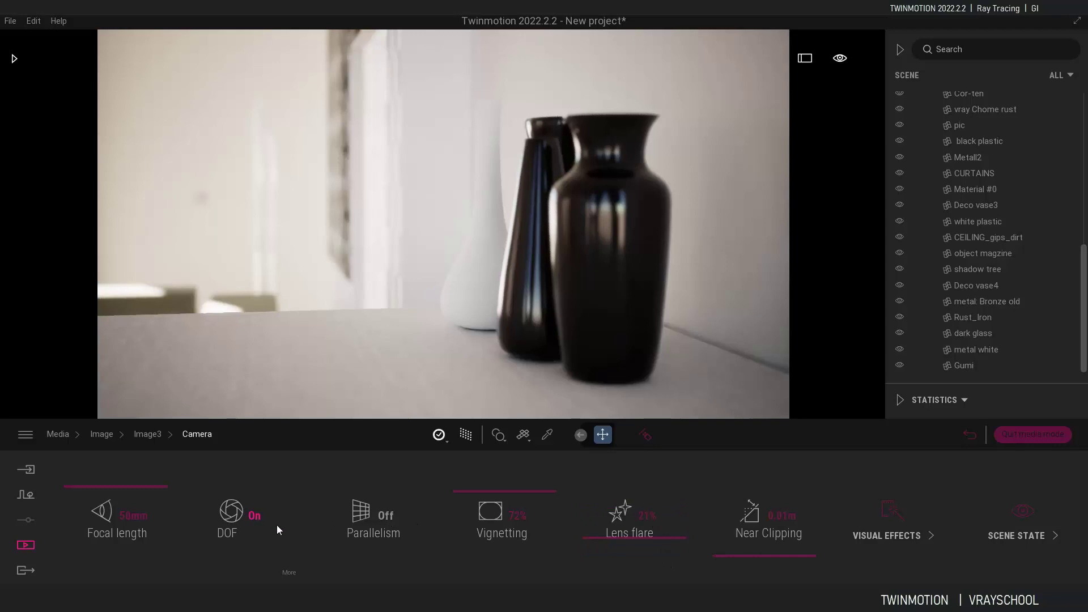
Step: Adjust Image3's depth of field to a focus distance of about 1.43 m and an aperture of 4.4
{"action": "left_click", "coordinate": [288, 573]}
{"action": "left_click_drag", "start_coordinate": [501, 539], "coordinate": [534, 534]}
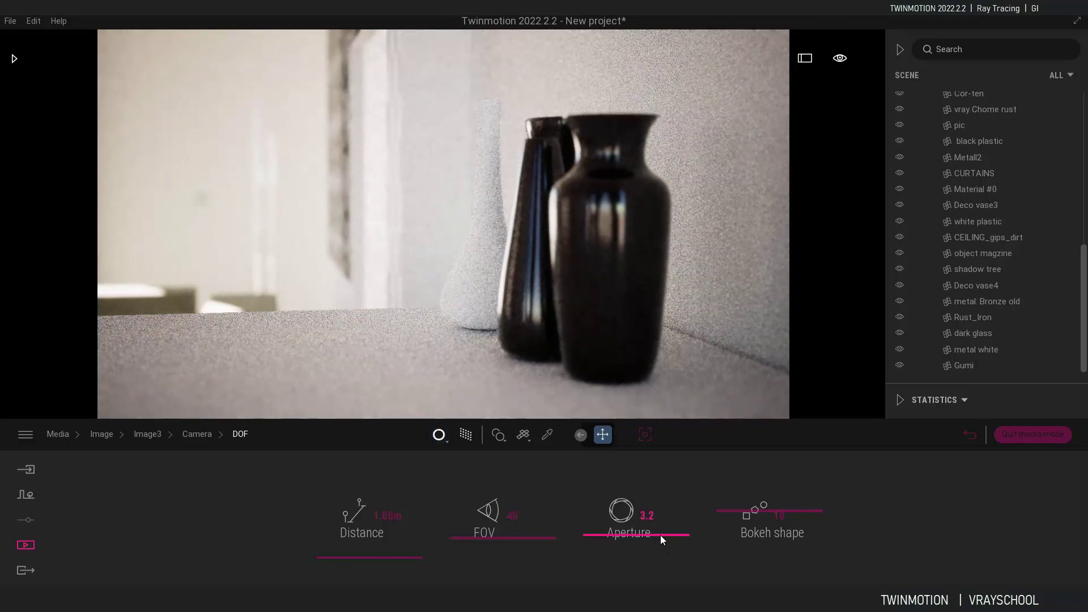
{"action": "left_click_drag", "start_coordinate": [661, 535], "coordinate": [662, 512]}
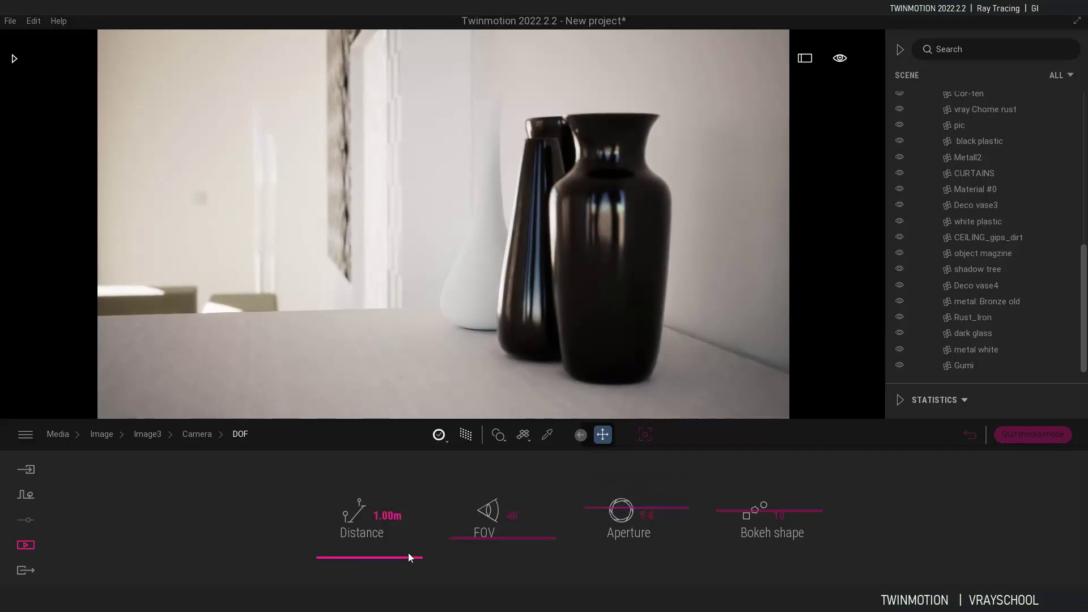
{"action": "mouse_move", "coordinate": [407, 558]}
{"action": "left_mouse_down"}
{"action": "mouse_move", "coordinate": [404, 543]}
{"action": "mouse_move", "coordinate": [399, 557]}
{"action": "left_mouse_up"}
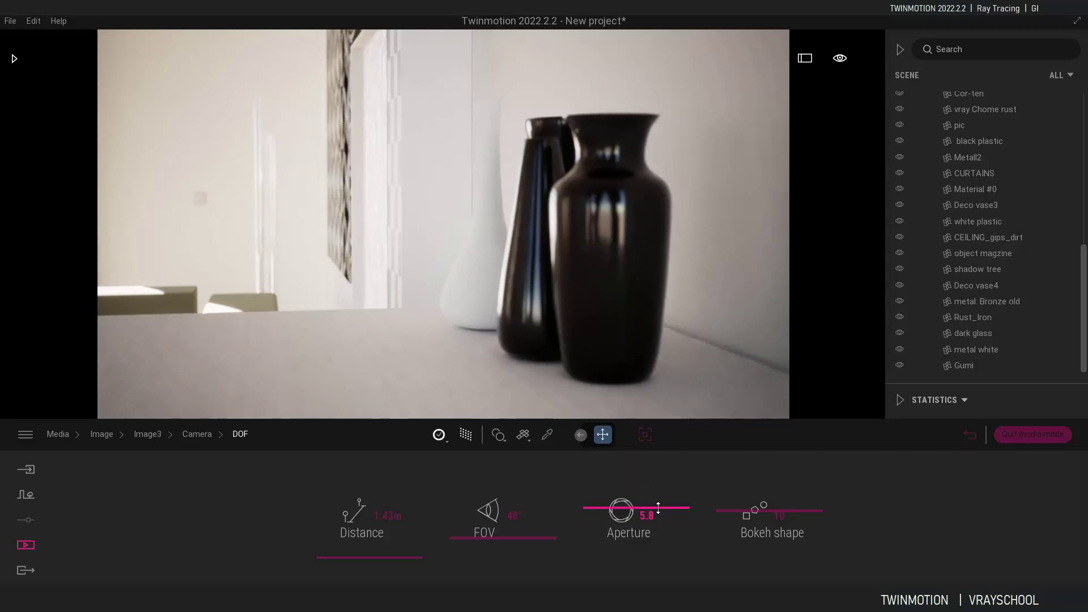
{"action": "left_click_drag", "start_coordinate": [658, 507], "coordinate": [653, 517]}
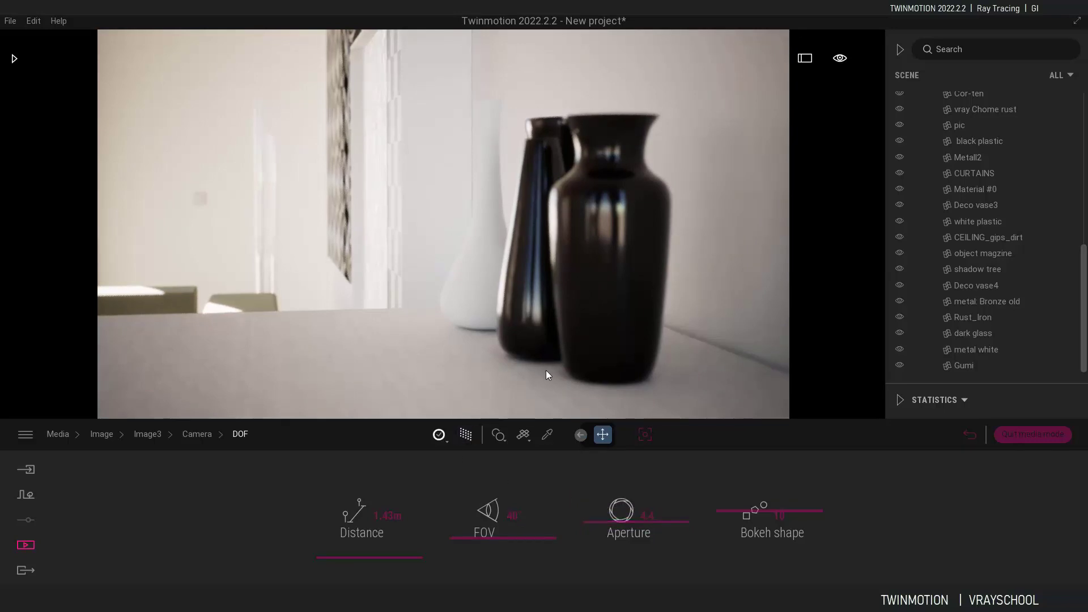
Step: Refocus the depth of field on the black vases by trying several distances and setting it to 0.8 m
{"action": "left_click", "coordinate": [403, 556]}
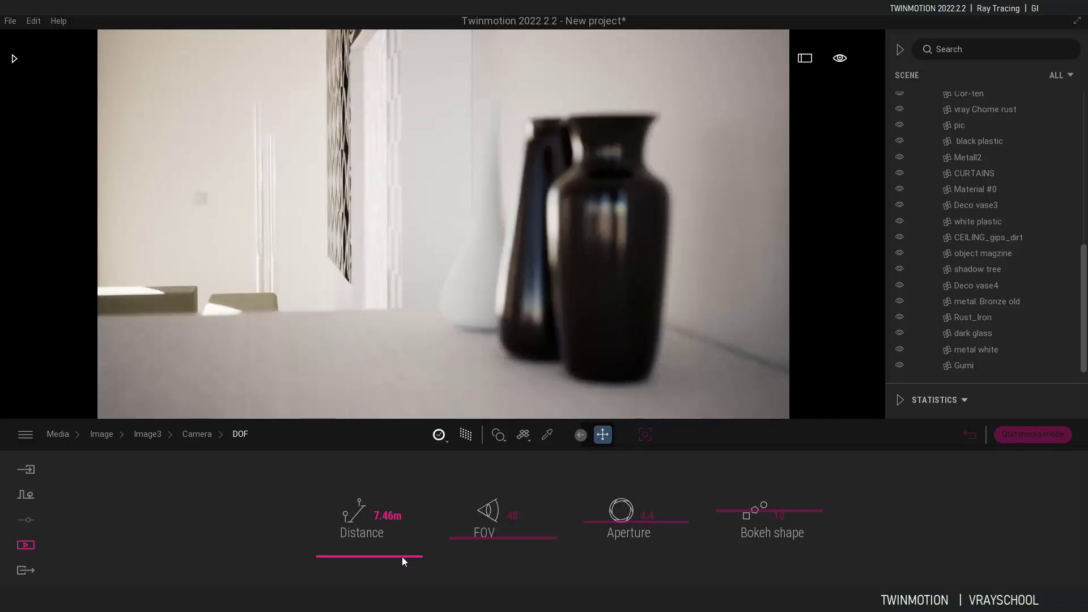
{"action": "left_click_drag", "start_coordinate": [402, 556], "coordinate": [396, 561]}
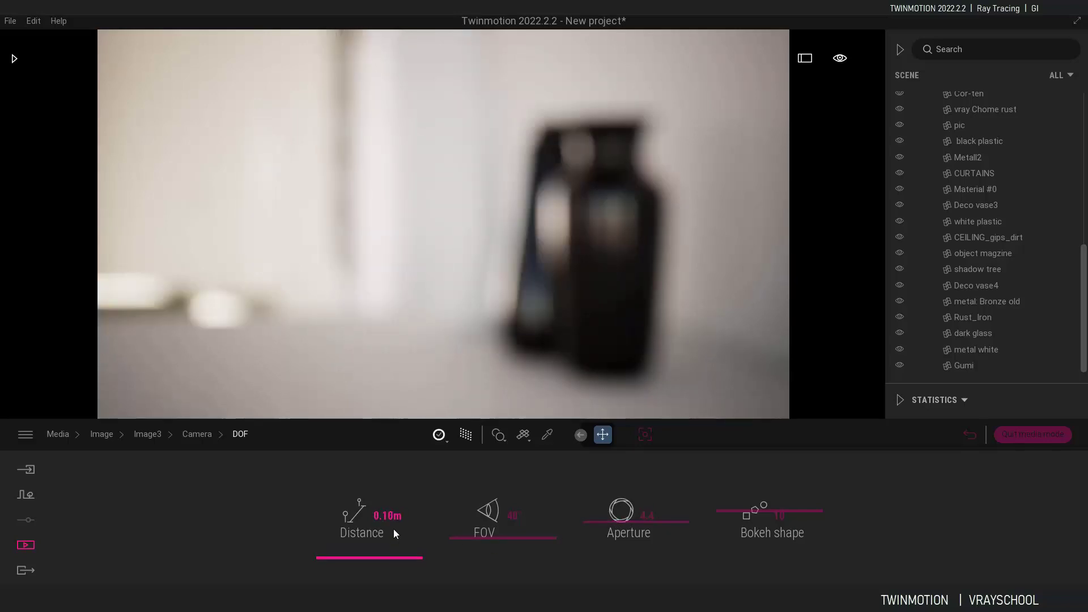
{"action": "left_click_drag", "start_coordinate": [382, 516], "coordinate": [388, 516]}
{"action": "type", "text": "4"}
{"action": "key", "text": "Return"}
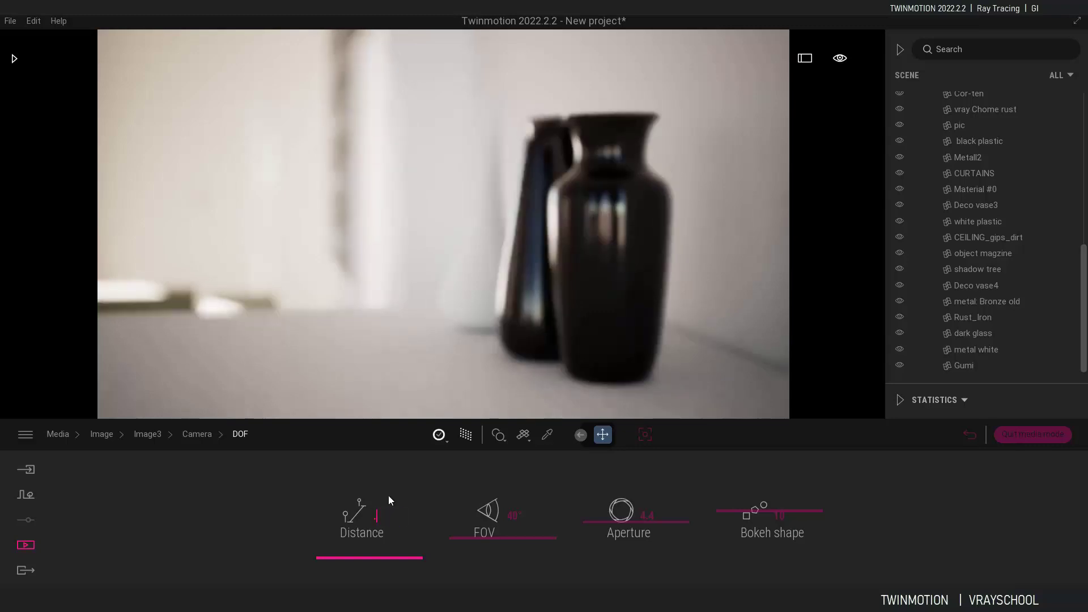
{"action": "type", "text": "0.6"}
{"action": "key", "text": "Return"}
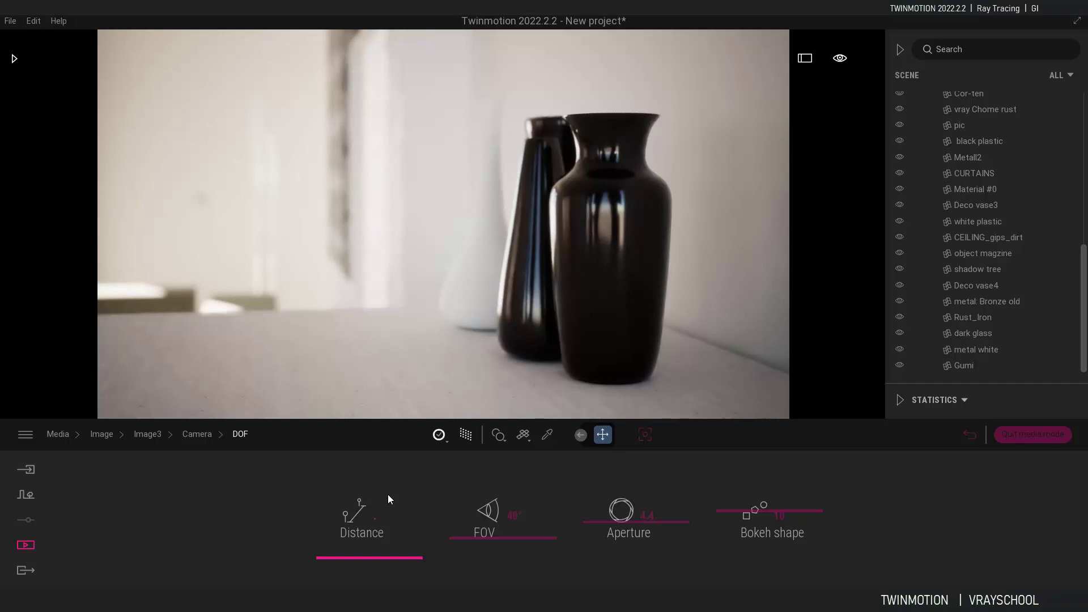
{"action": "type", "text": ".8"}
{"action": "key", "text": "Return"}
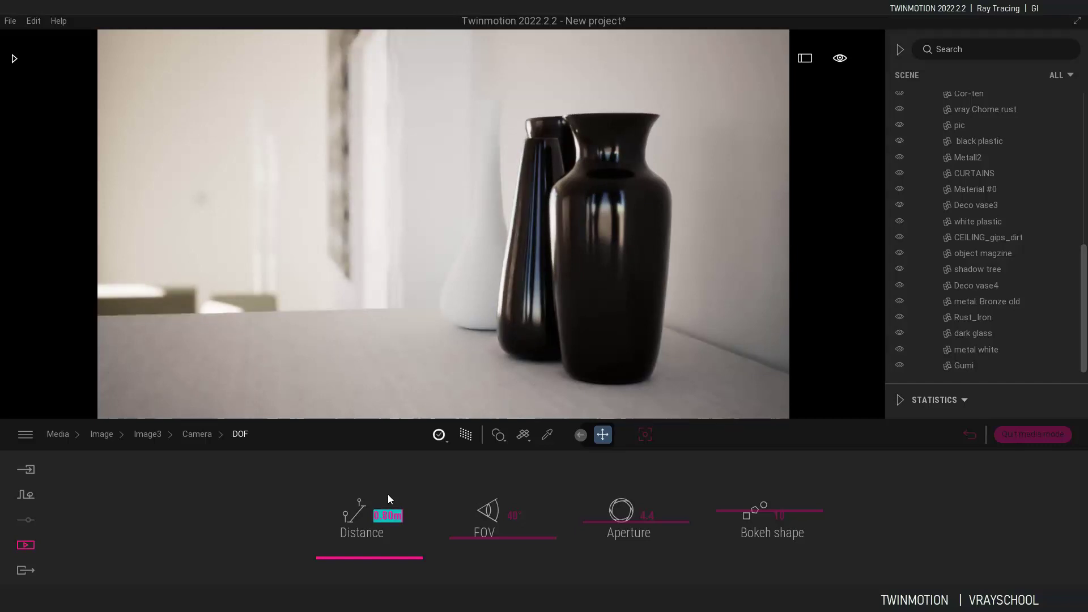